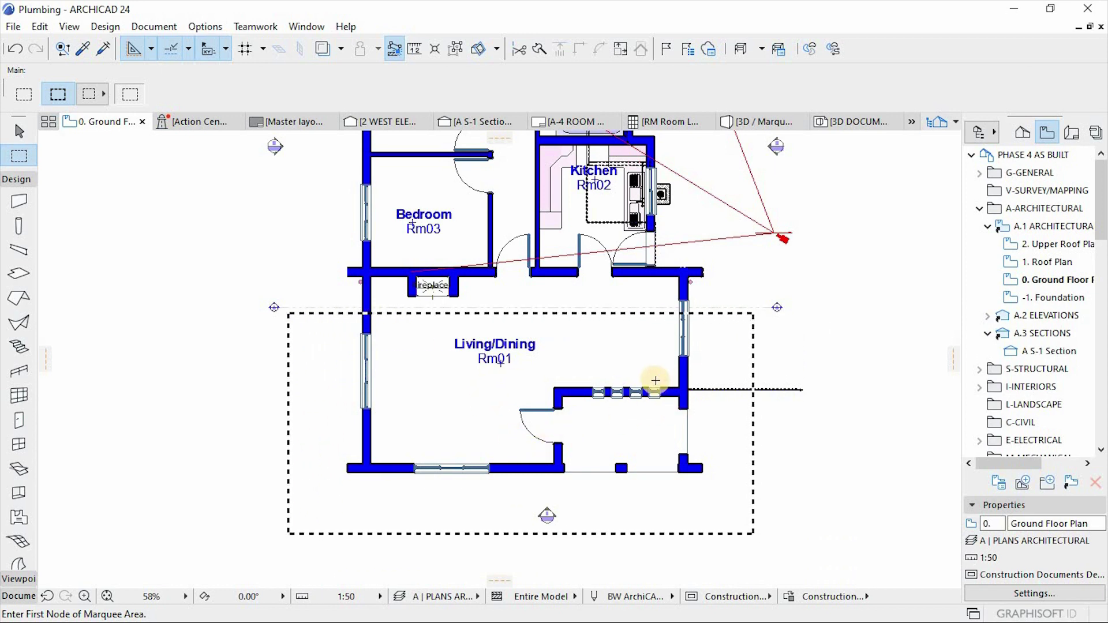
- Show the marqueed Living/Dining area in 3D and orbit to a near-frontal section view
key(F5)
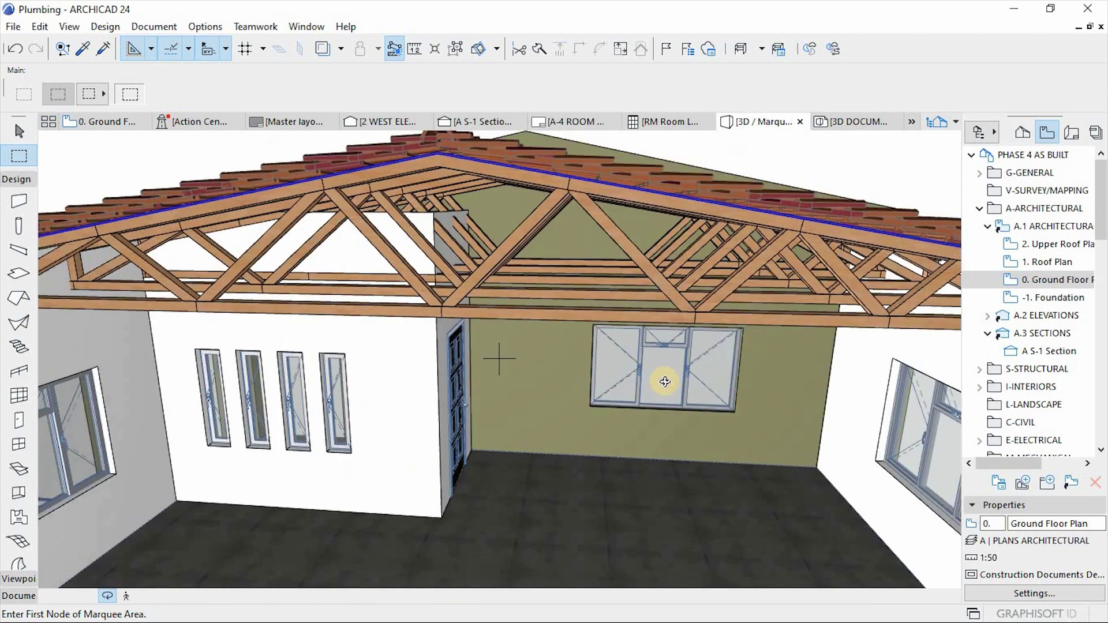
scroll(601, 404, down, 5)
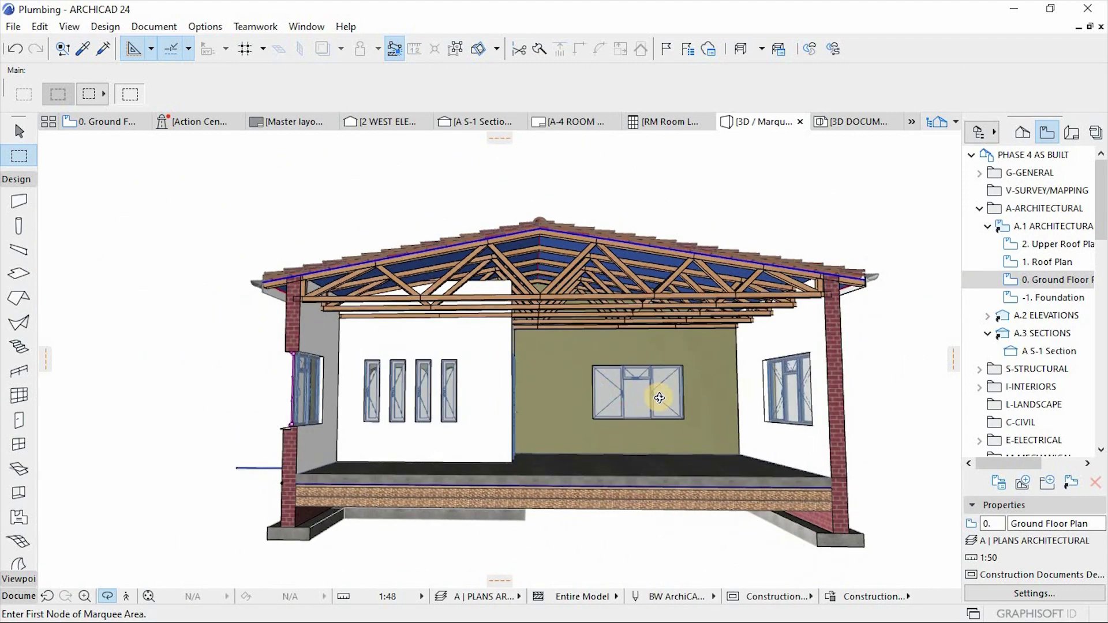
scroll(659, 398, up, 3)
drag(587, 320, 613, 353)
drag(667, 430, 525, 524)
scroll(524, 522, up, 4)
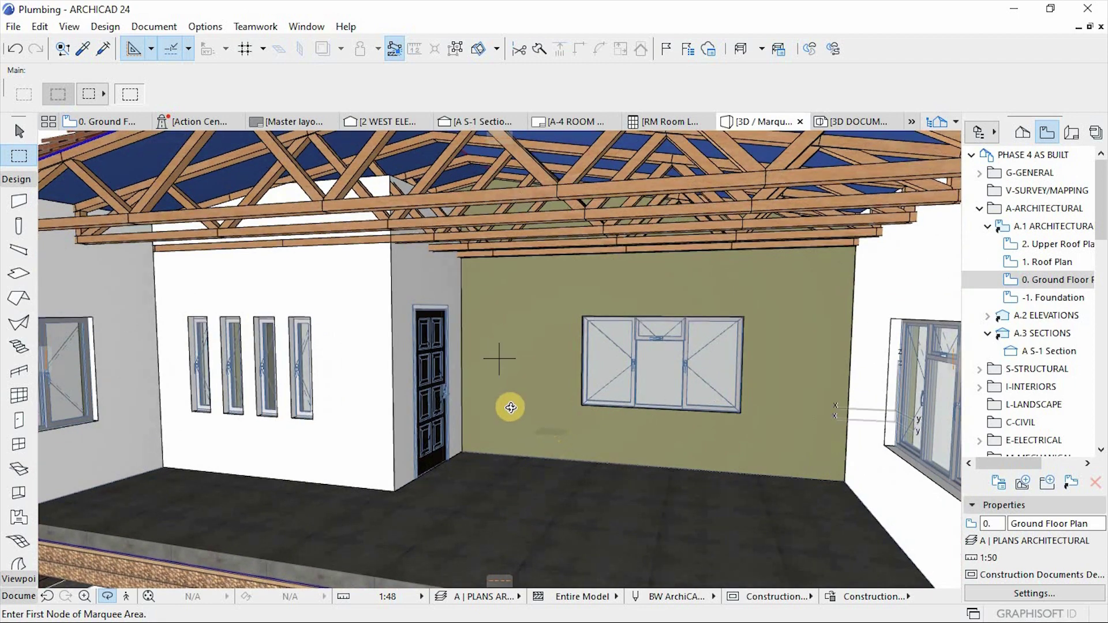
scroll(518, 363, down, 5)
drag(476, 410, 525, 267)
- Orbit around the cutaway and zoom in on the roof trusses, green back wall and windows
scroll(527, 272, up, 3)
scroll(527, 272, up, 2)
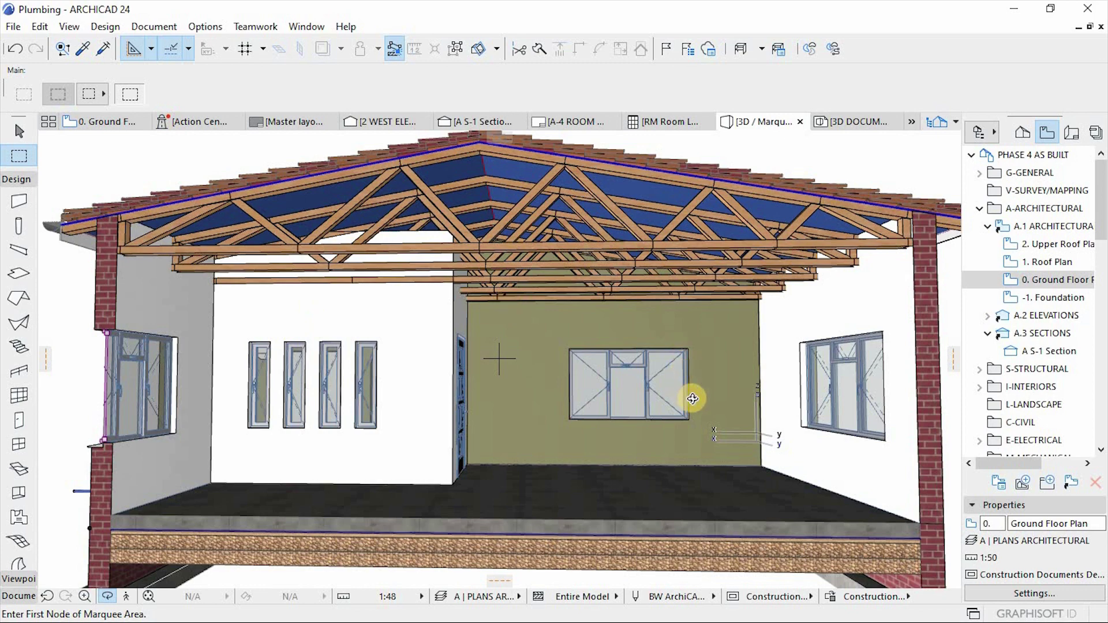
drag(638, 399, 615, 422)
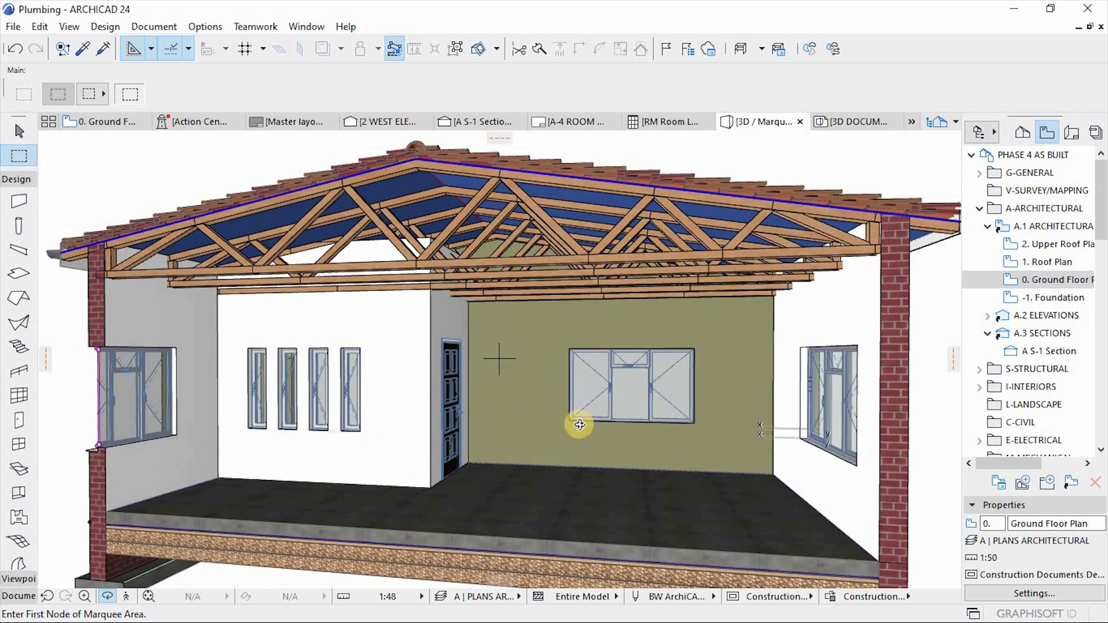
drag(626, 466, 526, 348)
scroll(526, 345, up, 2)
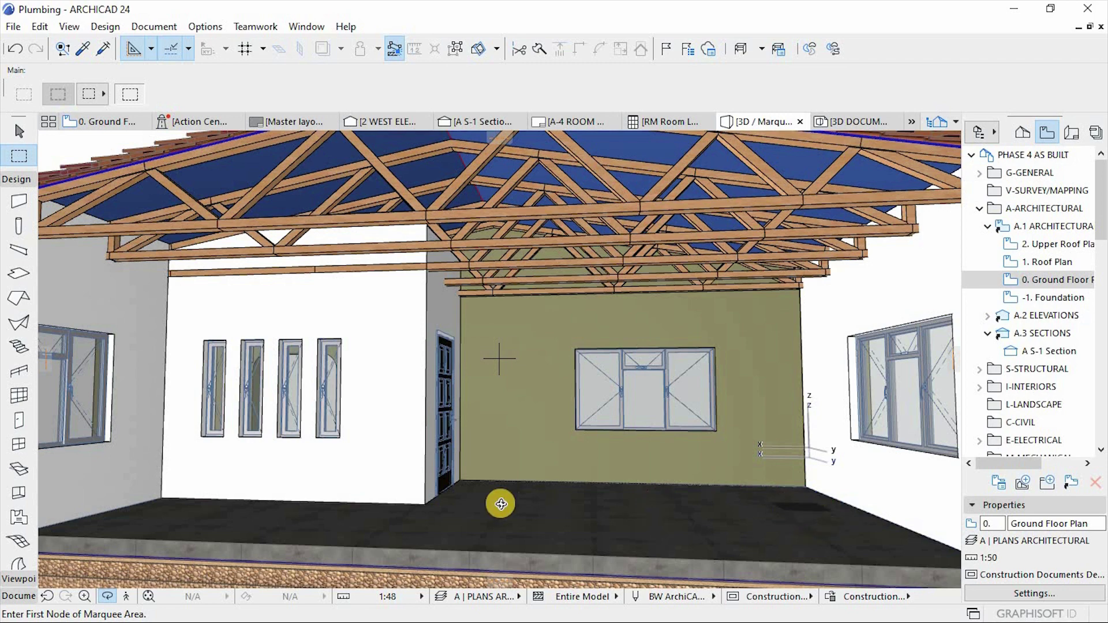
scroll(495, 504, up, 4)
scroll(497, 485, up, 1)
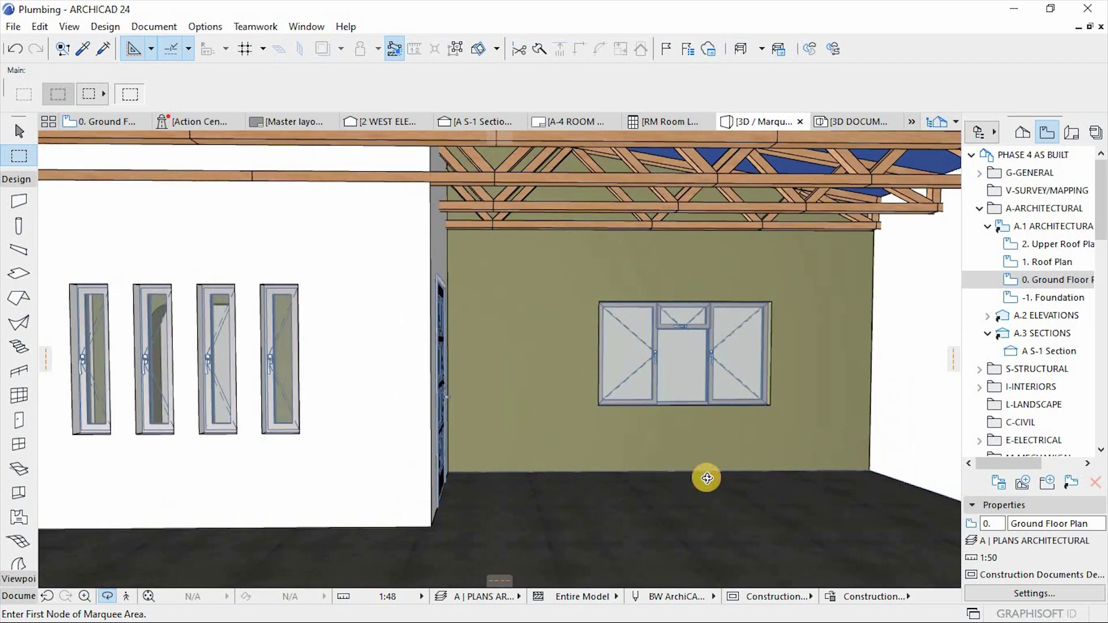
scroll(698, 482, up, 3)
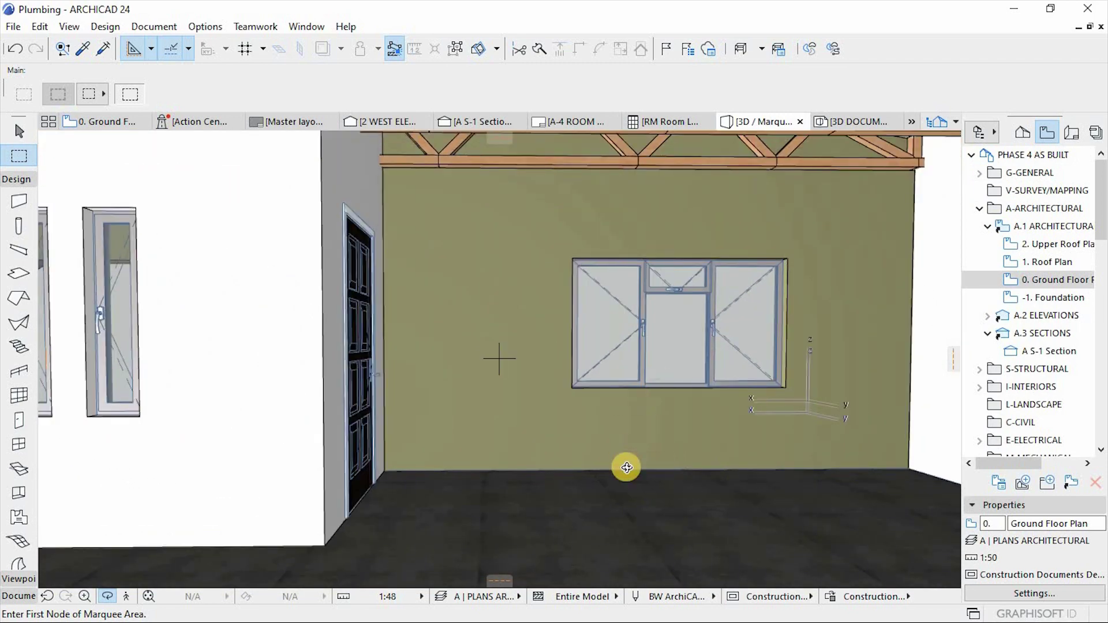
scroll(485, 465, up, 3)
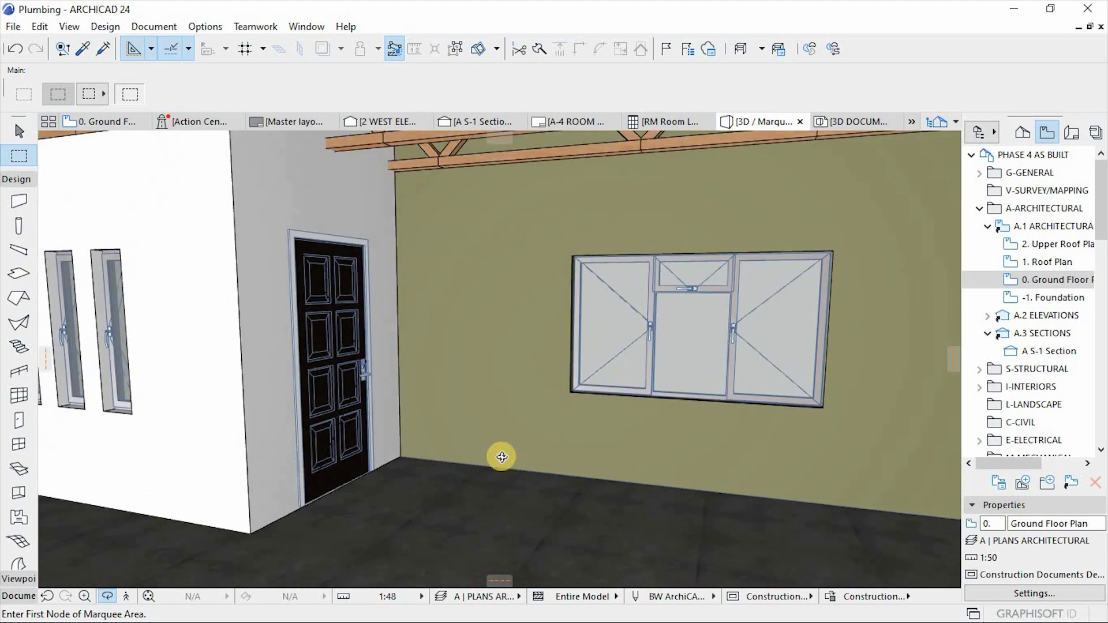
scroll(577, 445, up, 3)
scroll(594, 435, down, 6)
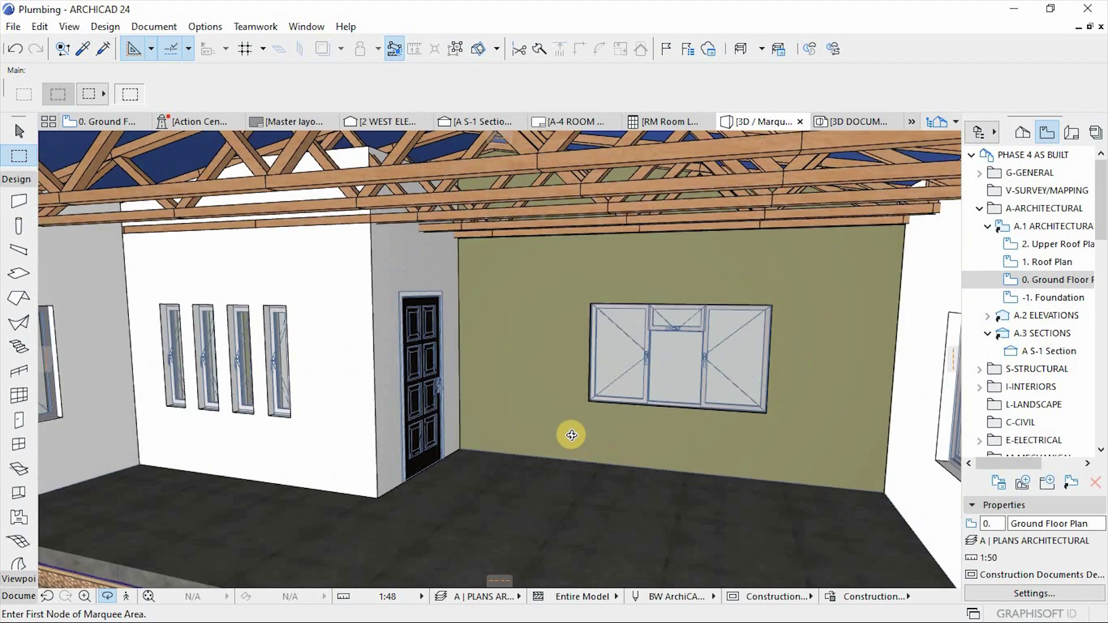
scroll(602, 424, up, 3)
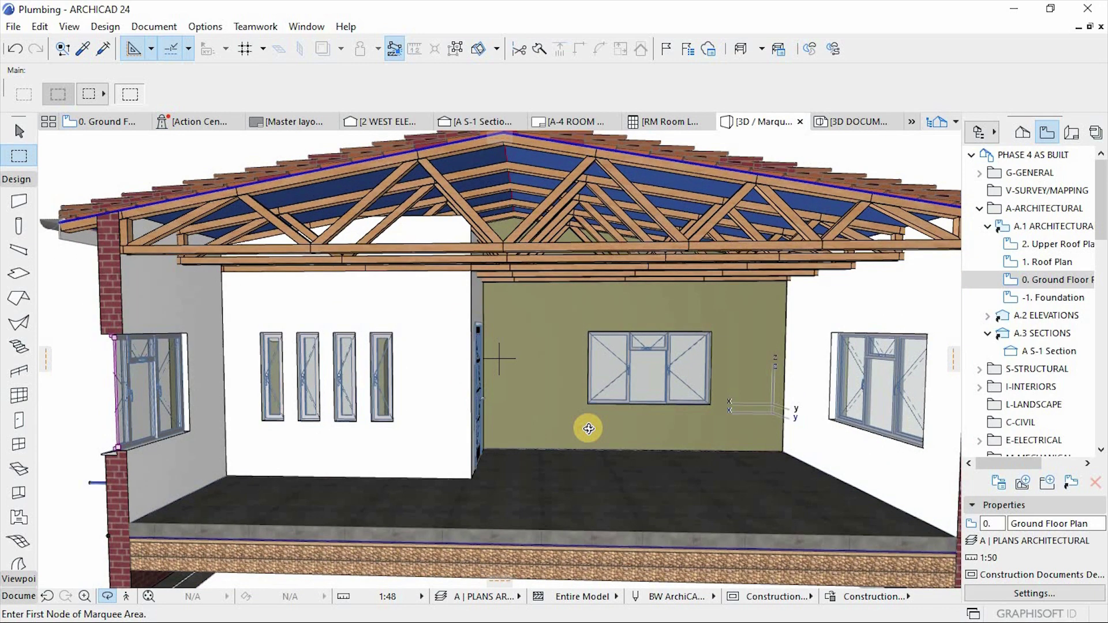
- Go back to the 0. Ground Floor plan and select the Living/Dining Rm01 zone
key(F2)
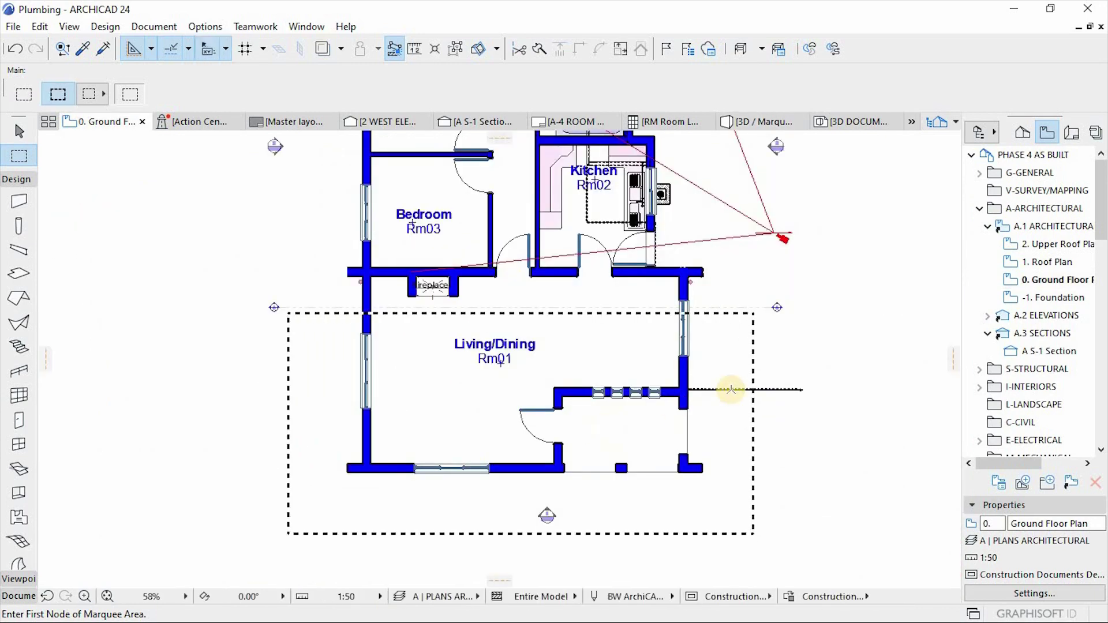
key(Escape)
key(Escape)
scroll(524, 308, up, 2)
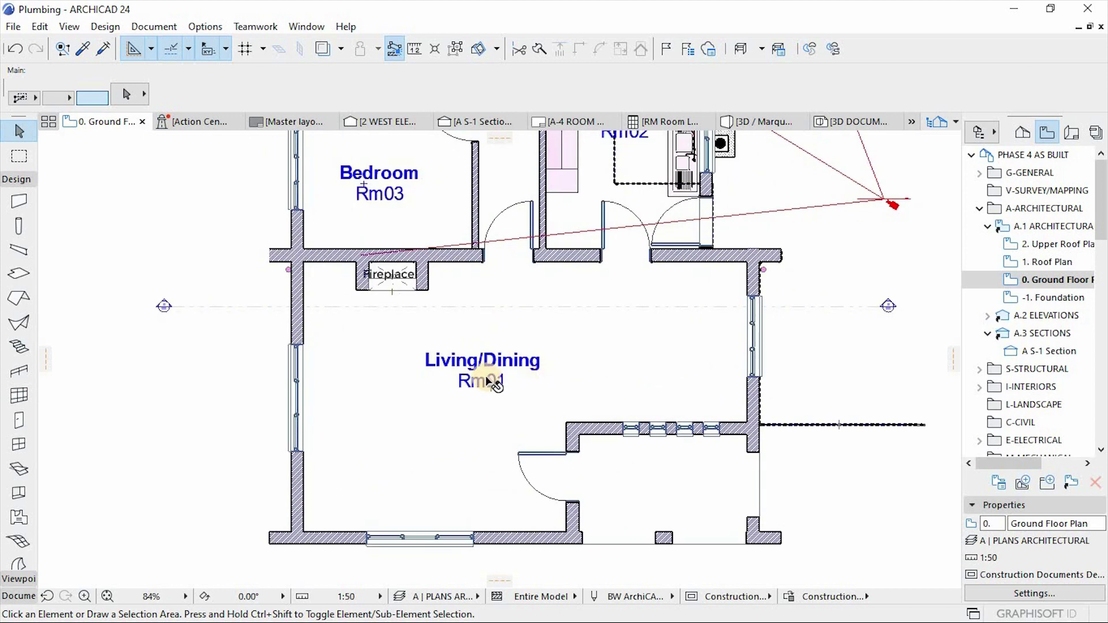
mouse_move(488, 393)
click(488, 375)
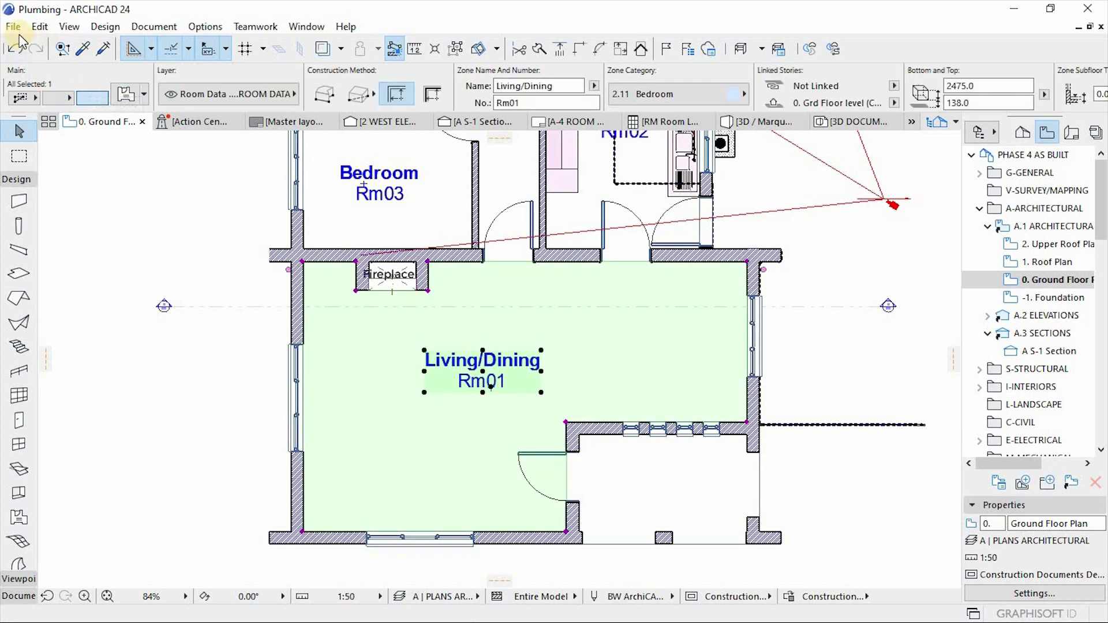
- Launch Interior Wizard's Create Room Accessories for Living/Dining Rm01 and pick Ceiling Accessory
click(103, 27)
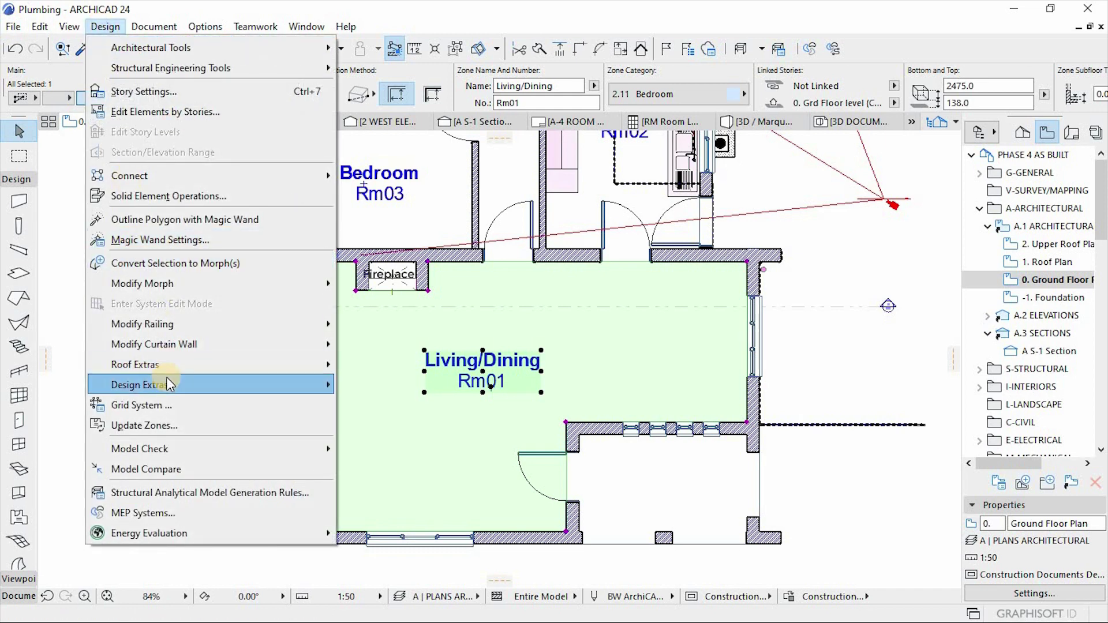
mouse_move(166, 384)
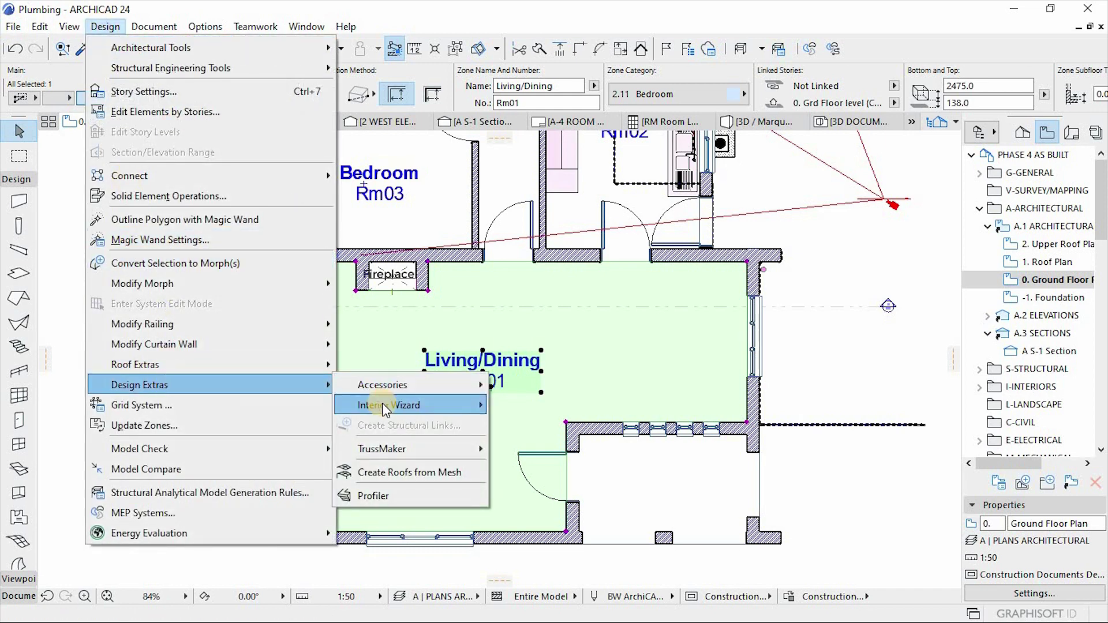
mouse_move(399, 408)
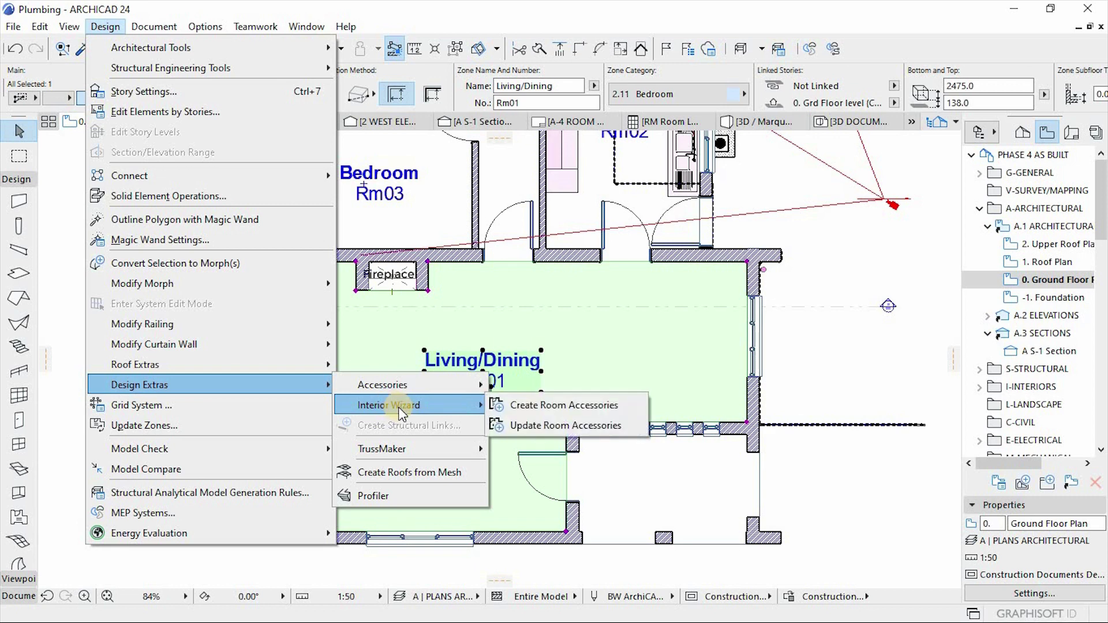
click(544, 404)
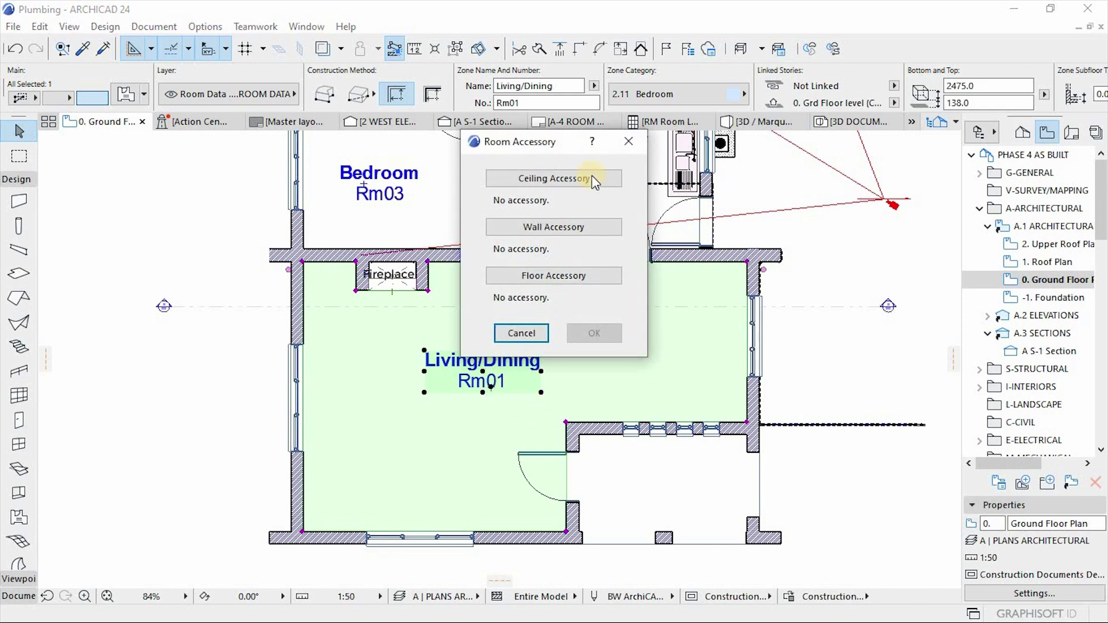
drag(555, 142, 407, 189)
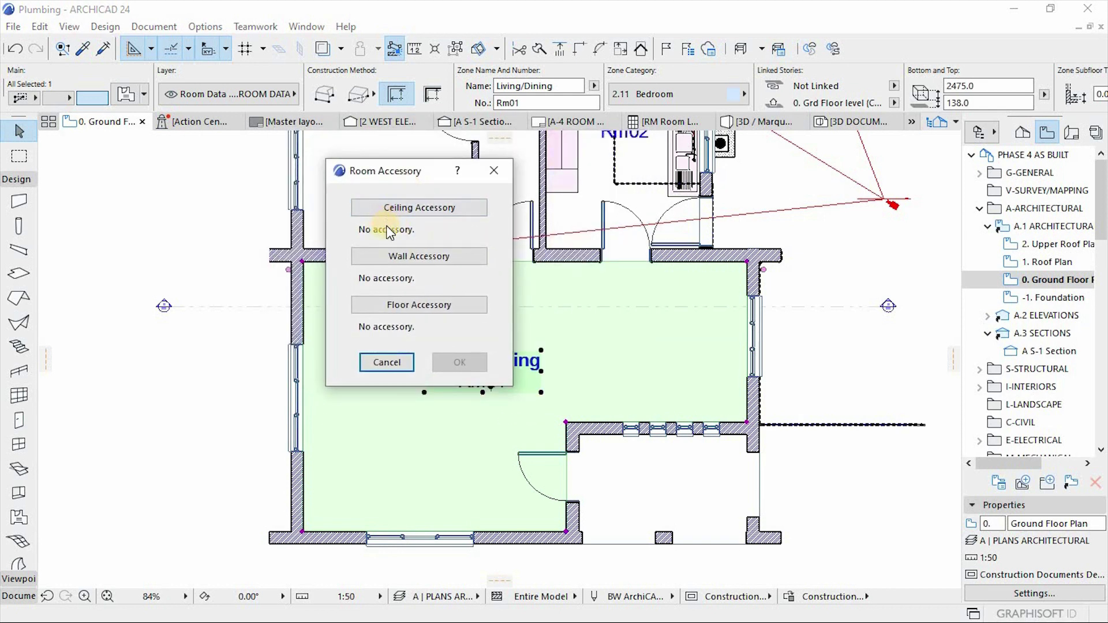
drag(397, 171, 385, 137)
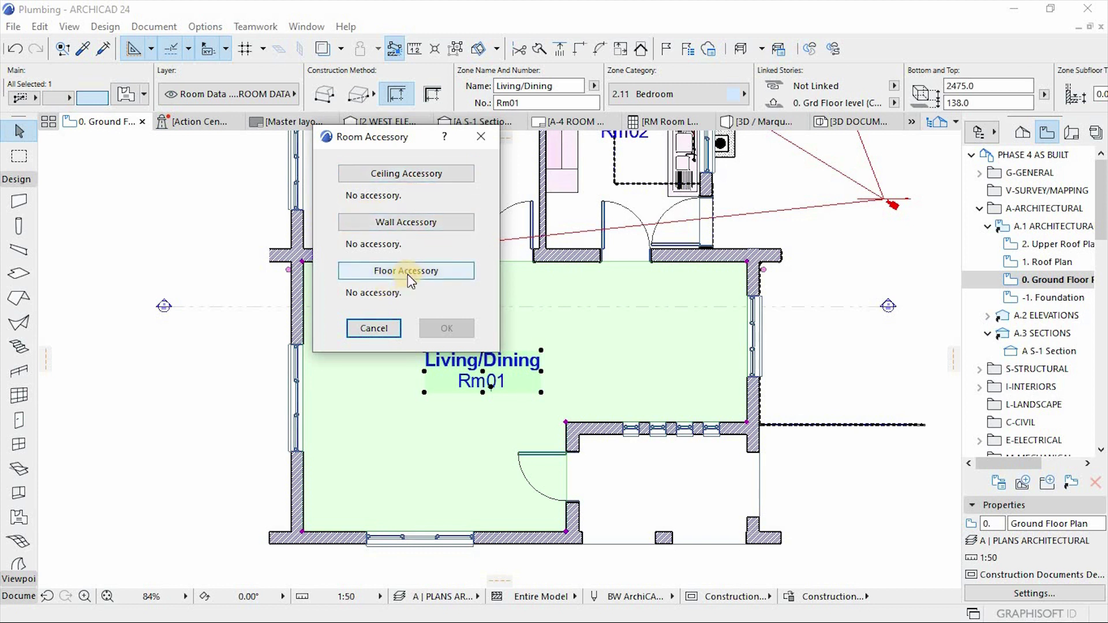
click(398, 175)
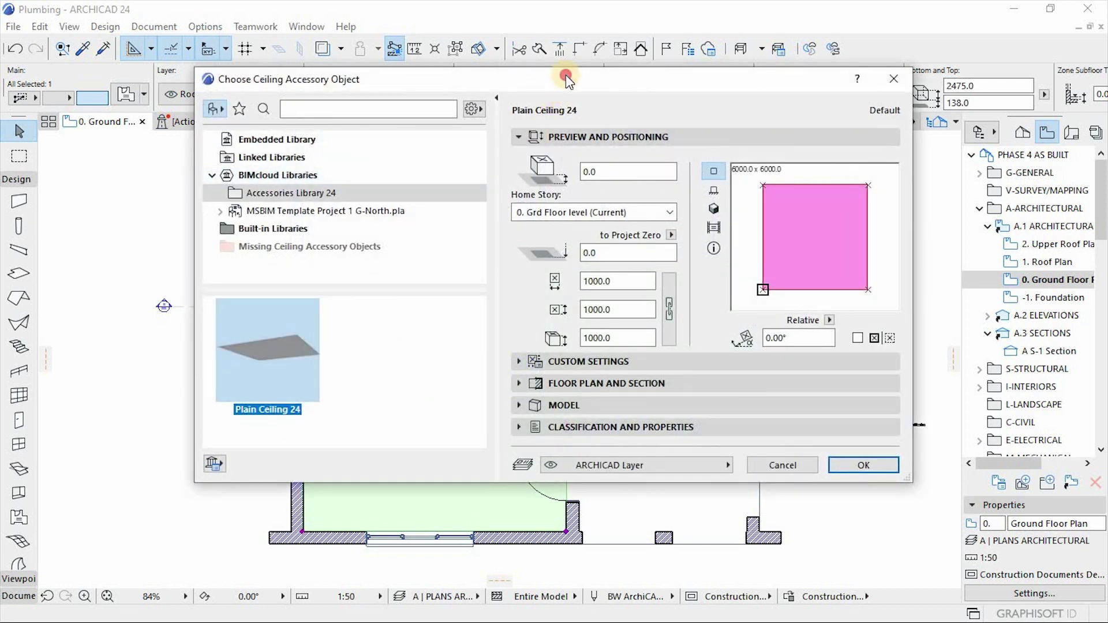
- Accept Plain Ceiling 24 from Accessories Library 24, then cancel the Room Accessory dialog
drag(566, 74, 572, 57)
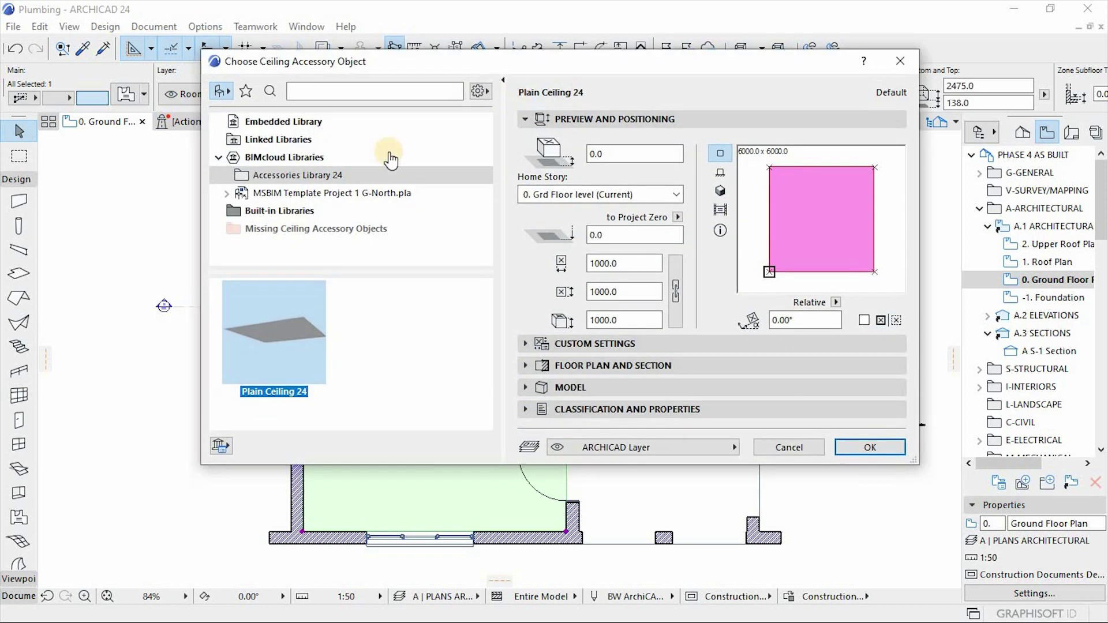
click(295, 181)
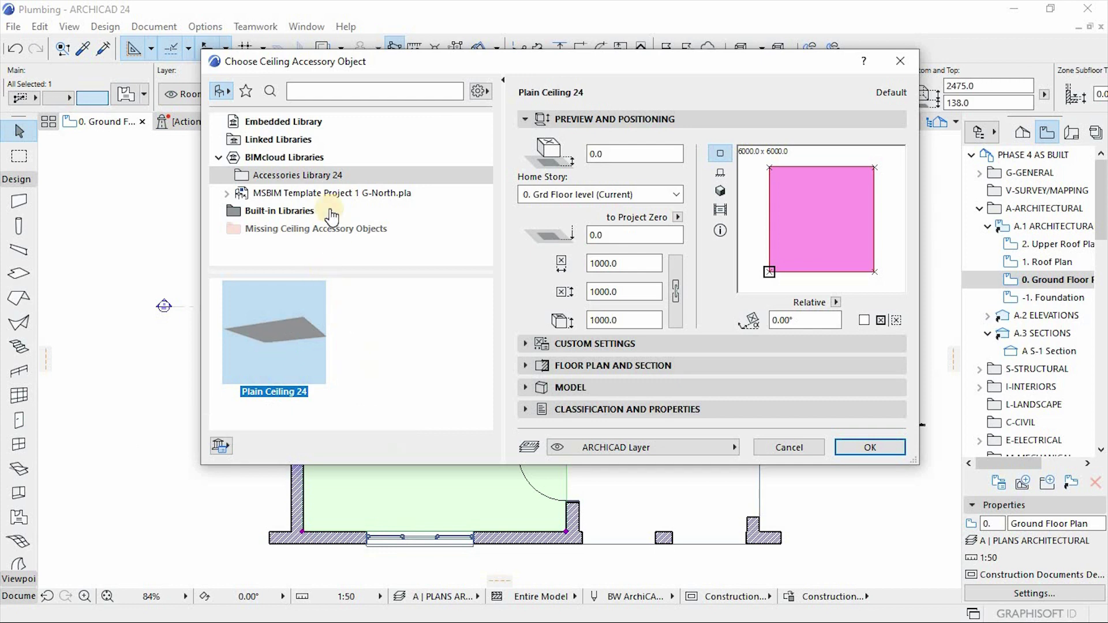
click(861, 448)
click(375, 329)
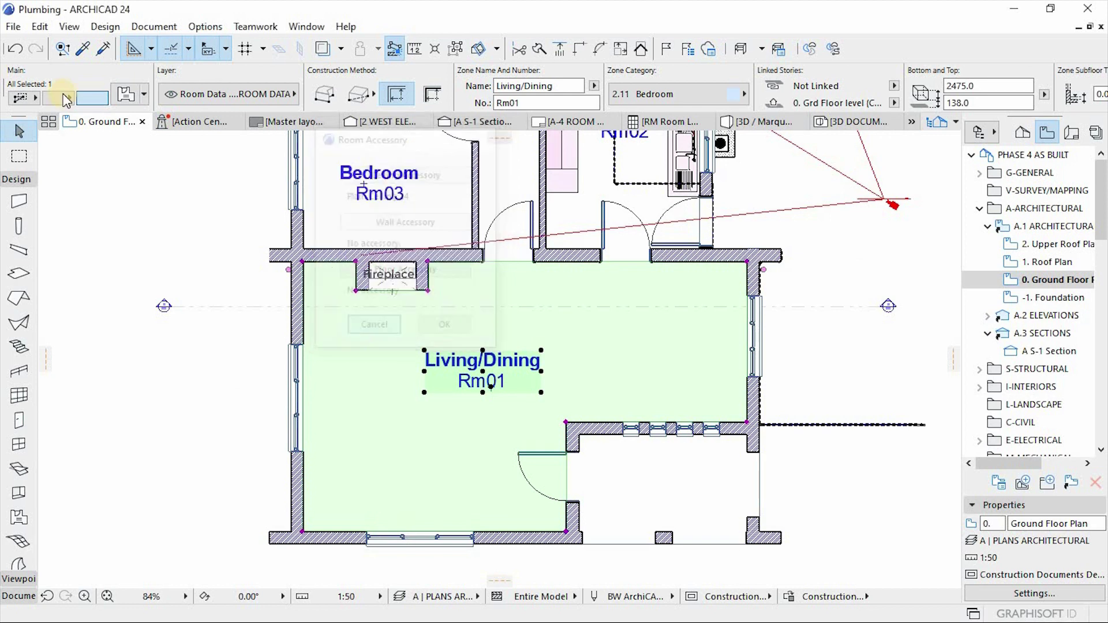
click(14, 26)
- Open the Library Manager with ARCHICAD Library 24 selected and start adding a library from this PC
mouse_move(145, 299)
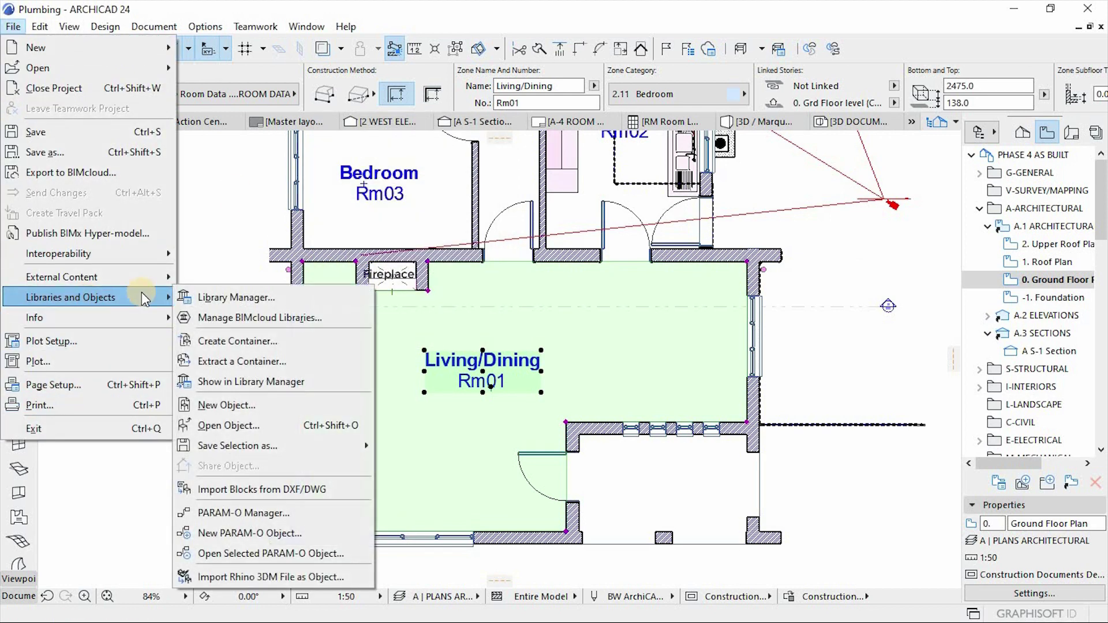
click(245, 297)
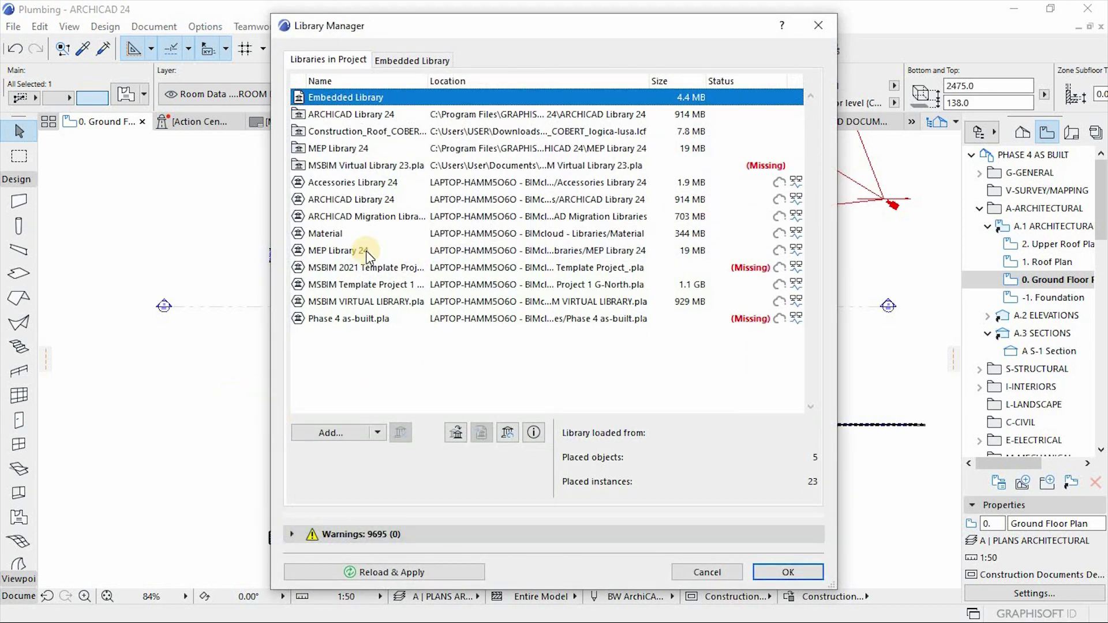
click(358, 114)
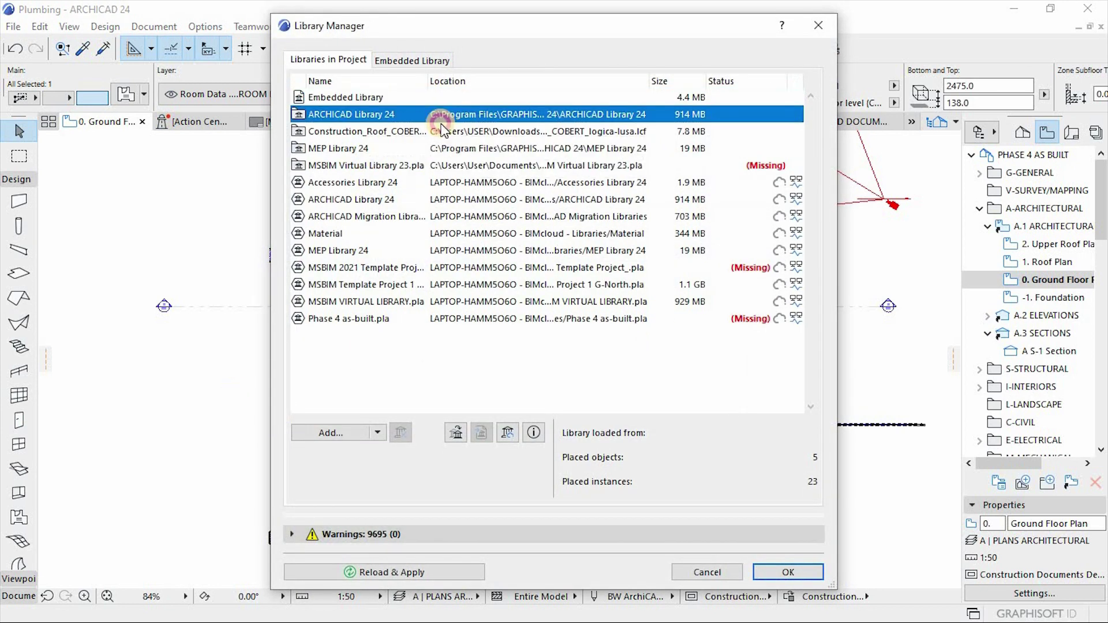
click(333, 432)
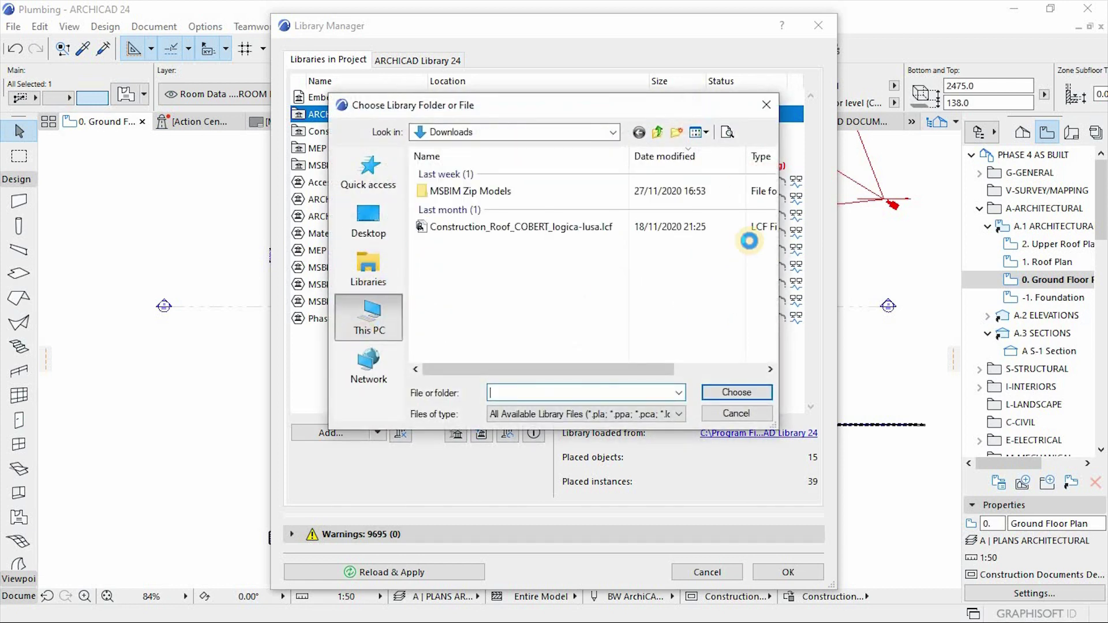
click(370, 320)
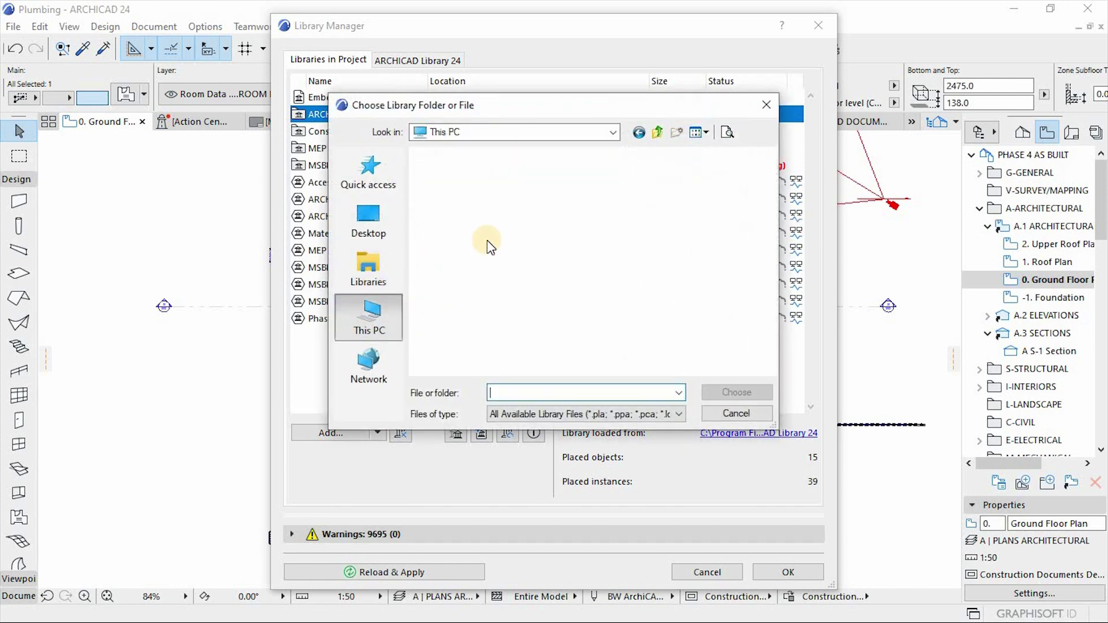
- Browse to C: > Program Files > GRAPHISOFT > ARCHICAD 24 > Accessories Library 24, then cancel without adding
click(508, 315)
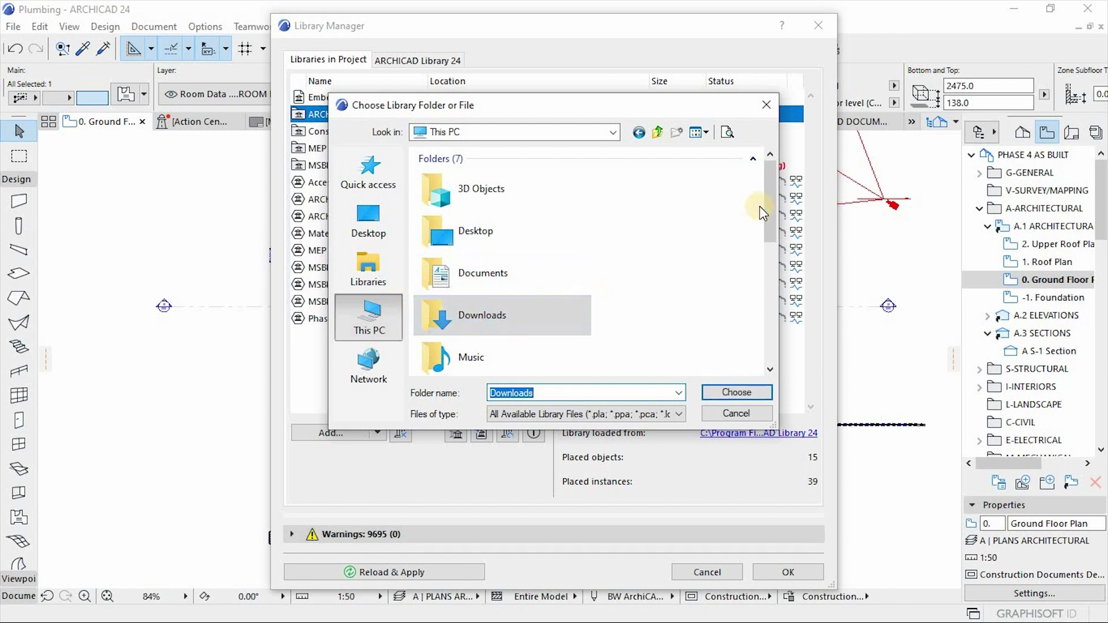
drag(769, 235, 768, 291)
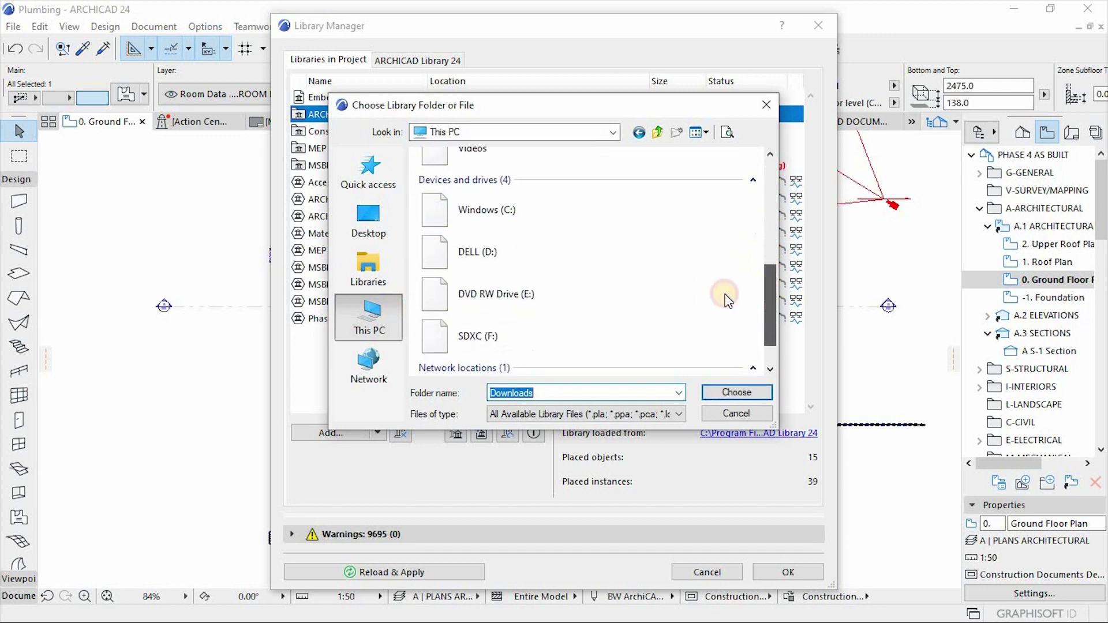
click(511, 211)
double_click(512, 210)
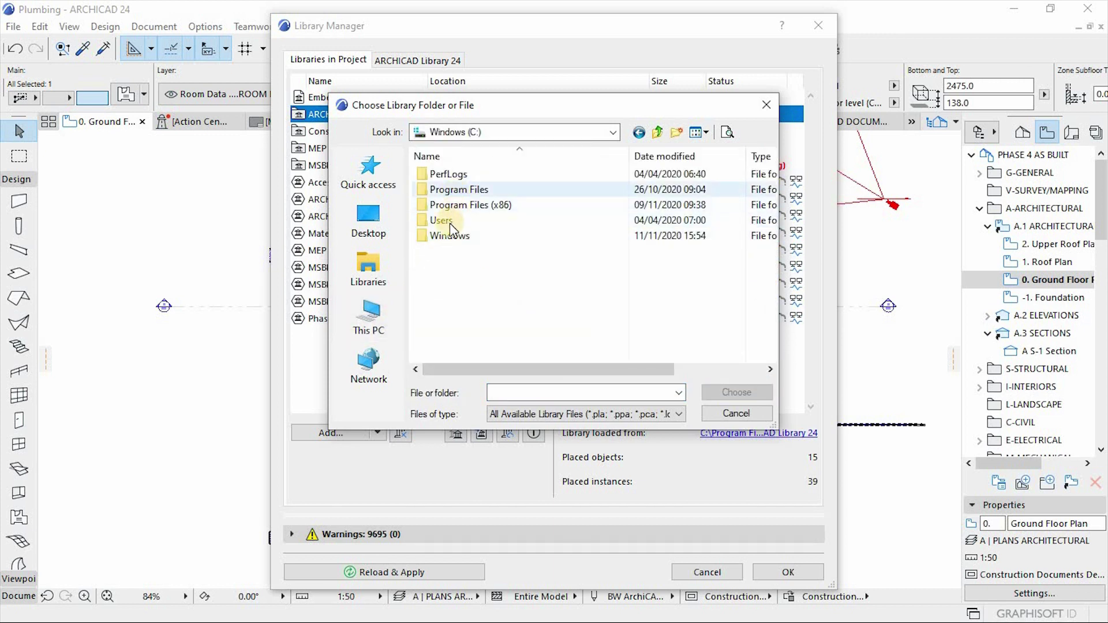
double_click(462, 190)
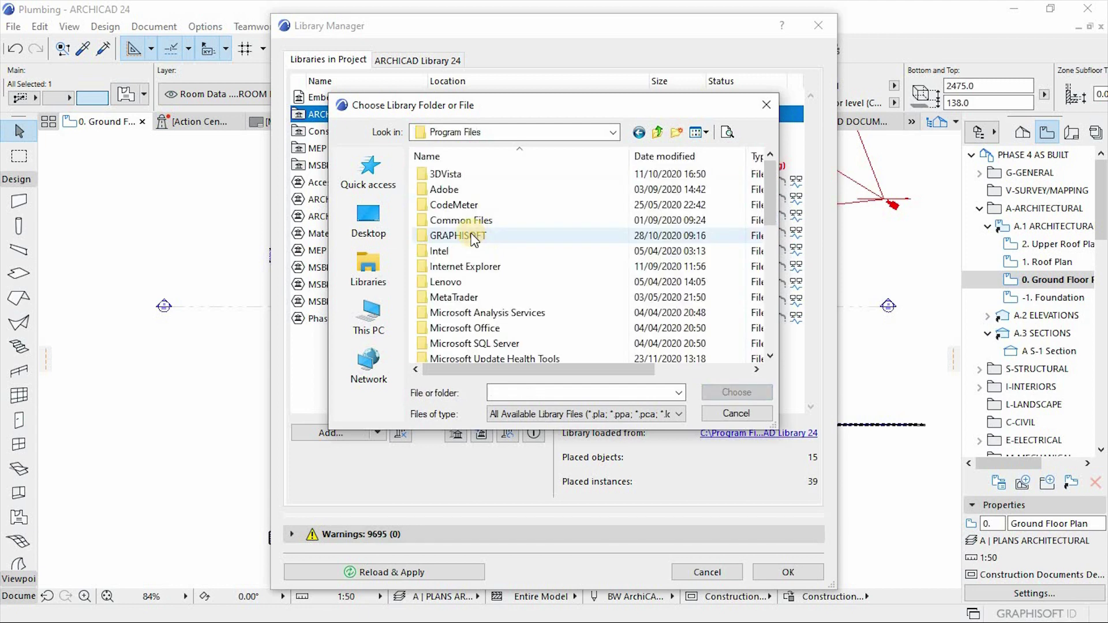
click(469, 234)
click(473, 191)
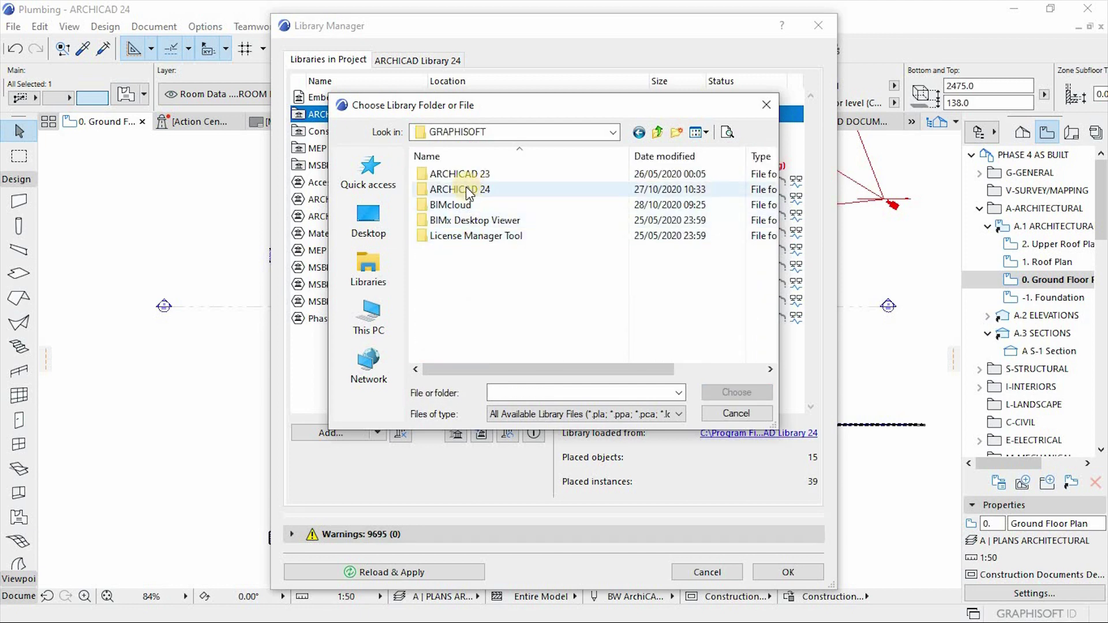
double_click(478, 190)
click(478, 175)
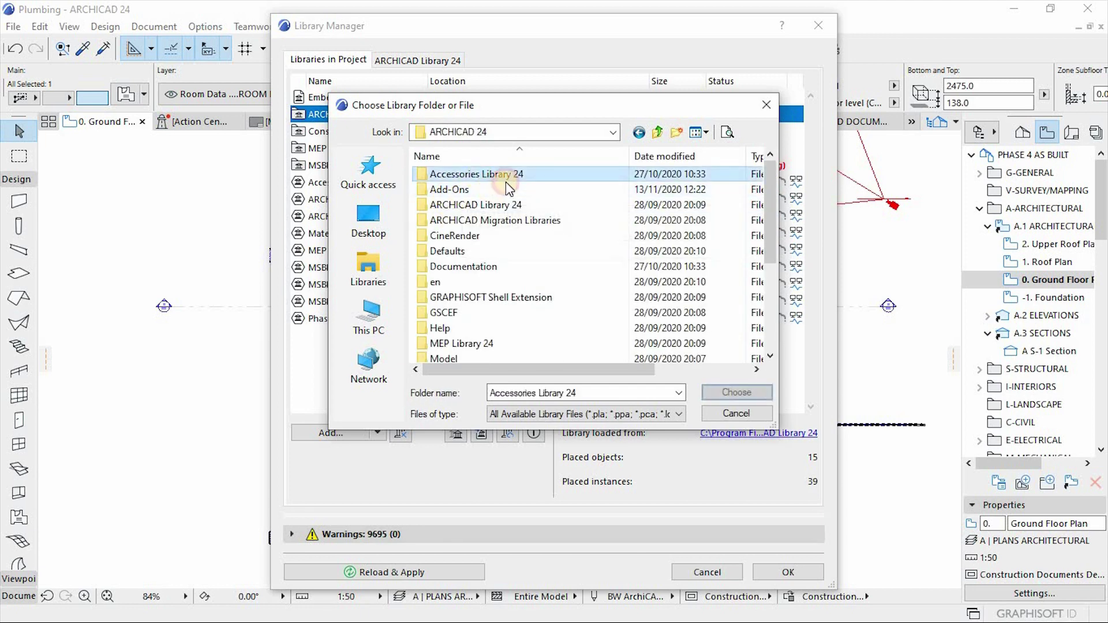
click(735, 411)
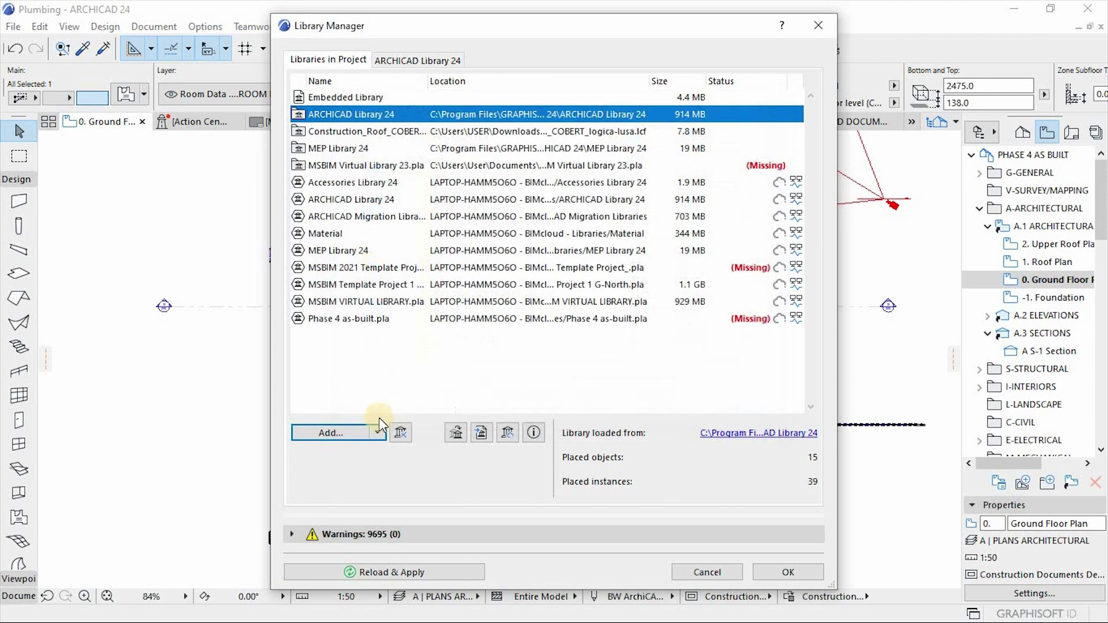
click(705, 572)
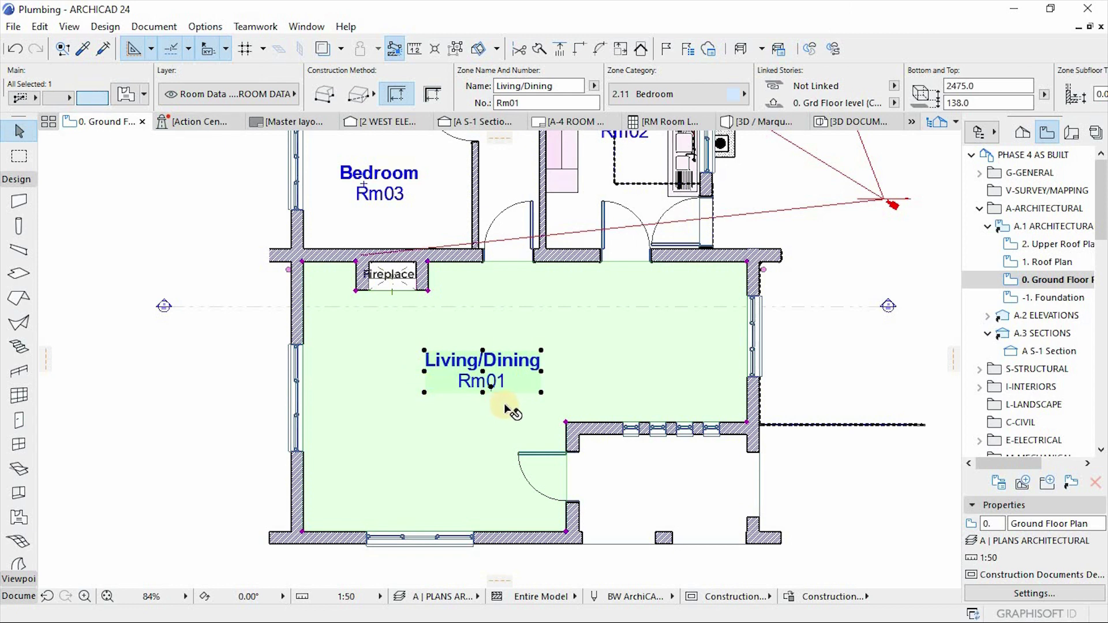
- Reopen Create Room Accessories for Living/Dining Rm01 and choose the ceiling accessory again
scroll(505, 407, up, 2)
scroll(555, 384, down, 2)
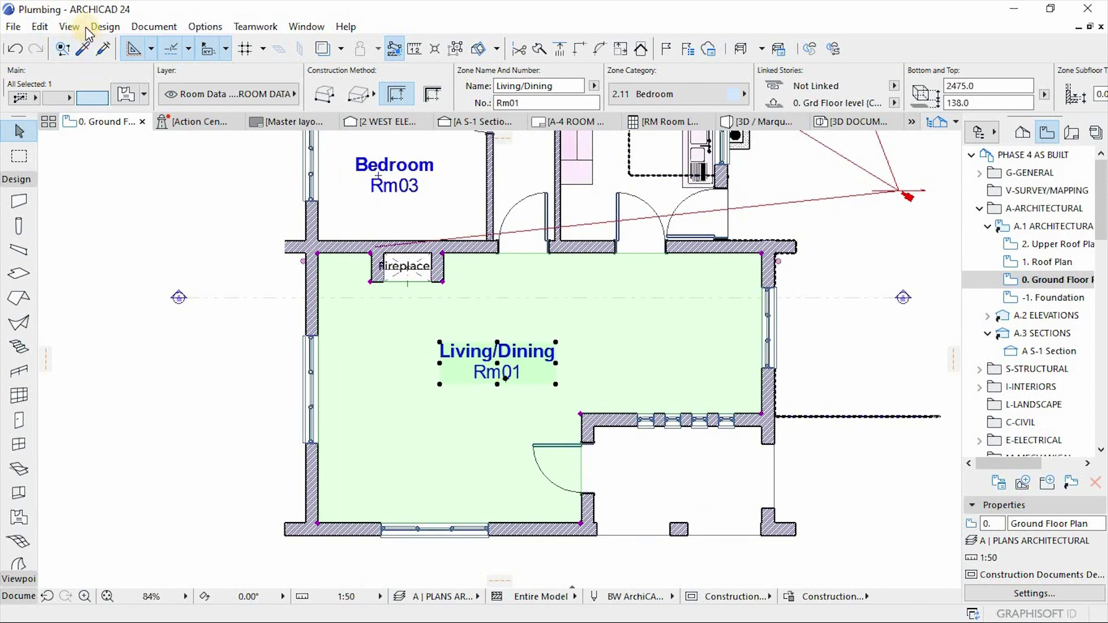
click(92, 27)
mouse_move(221, 387)
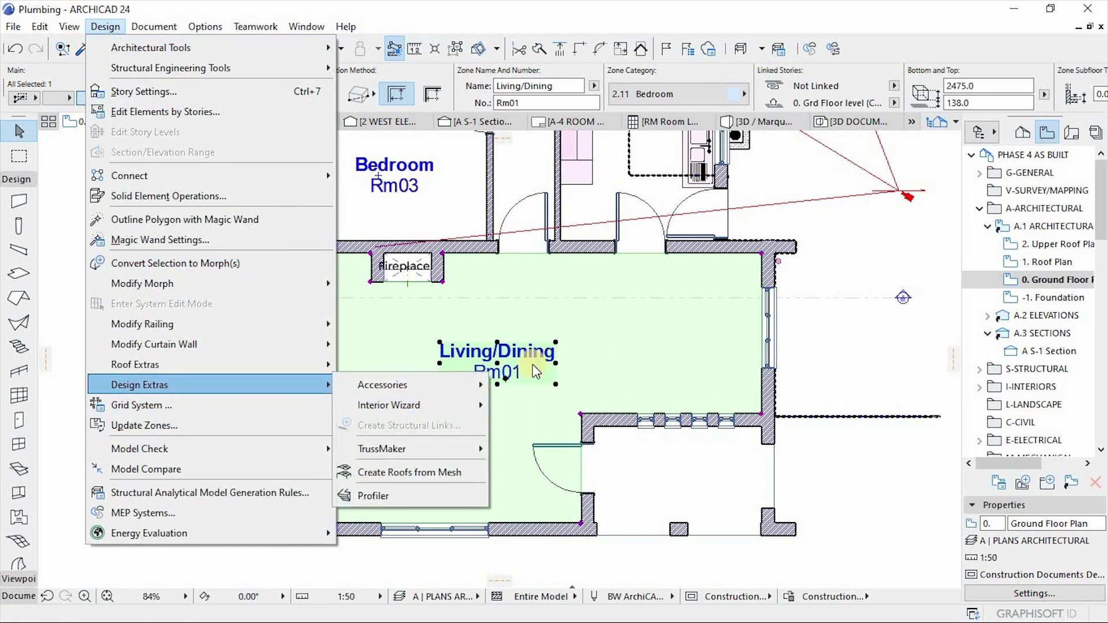
mouse_move(381, 406)
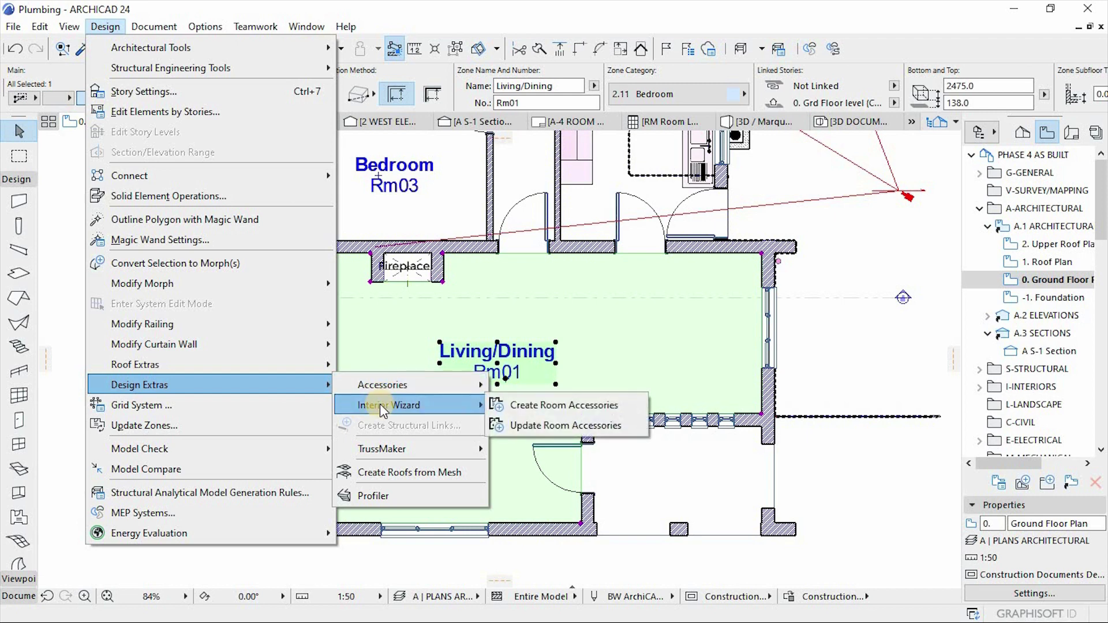
click(549, 405)
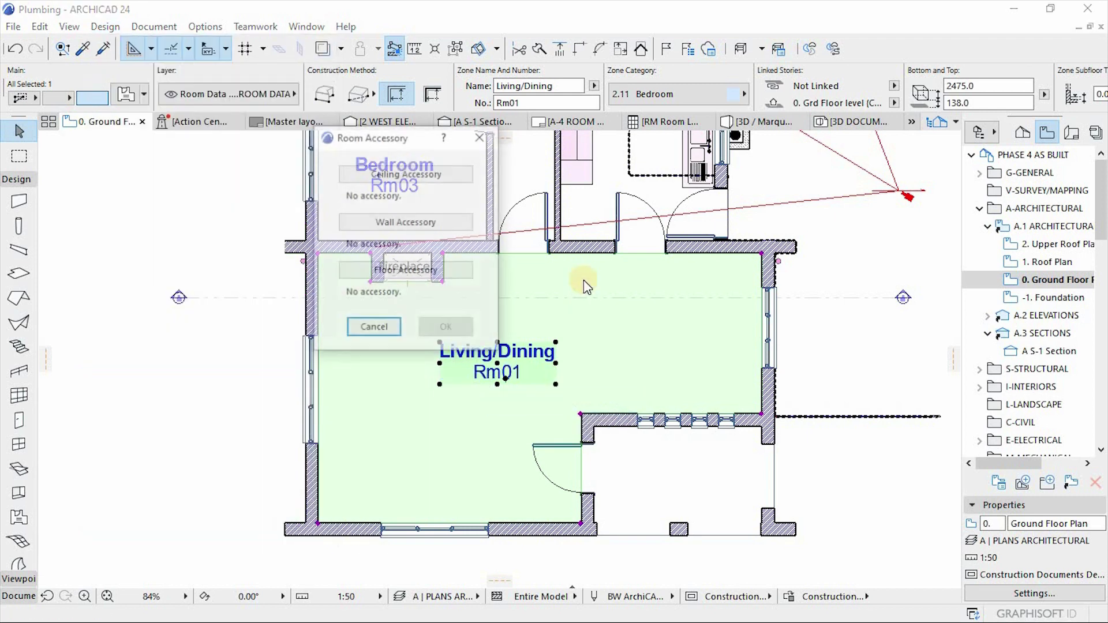
drag(398, 137, 513, 191)
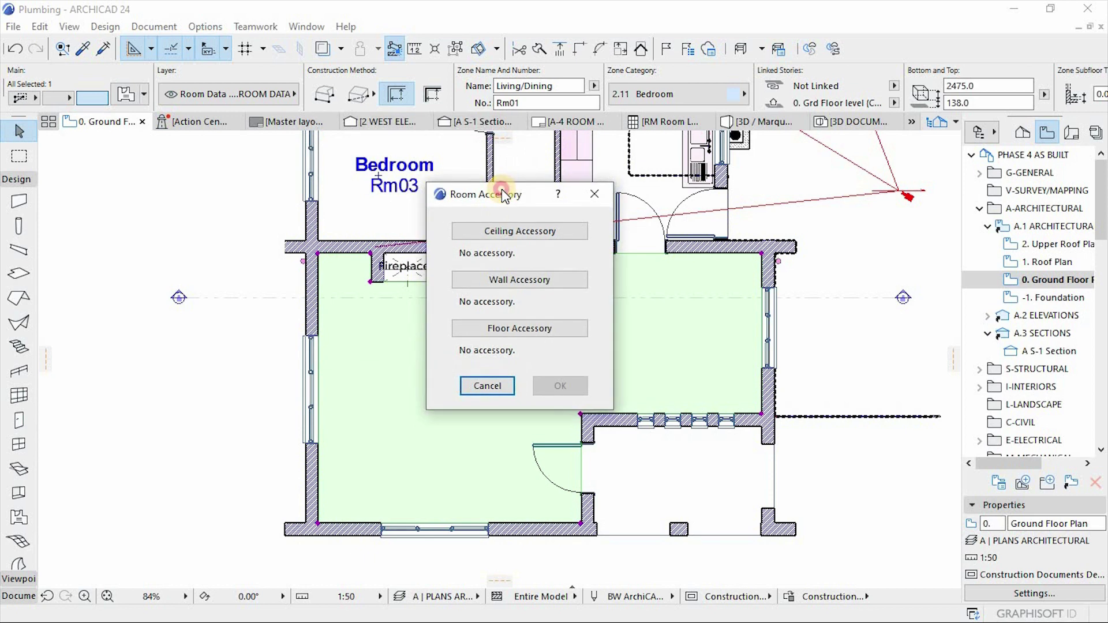
click(511, 228)
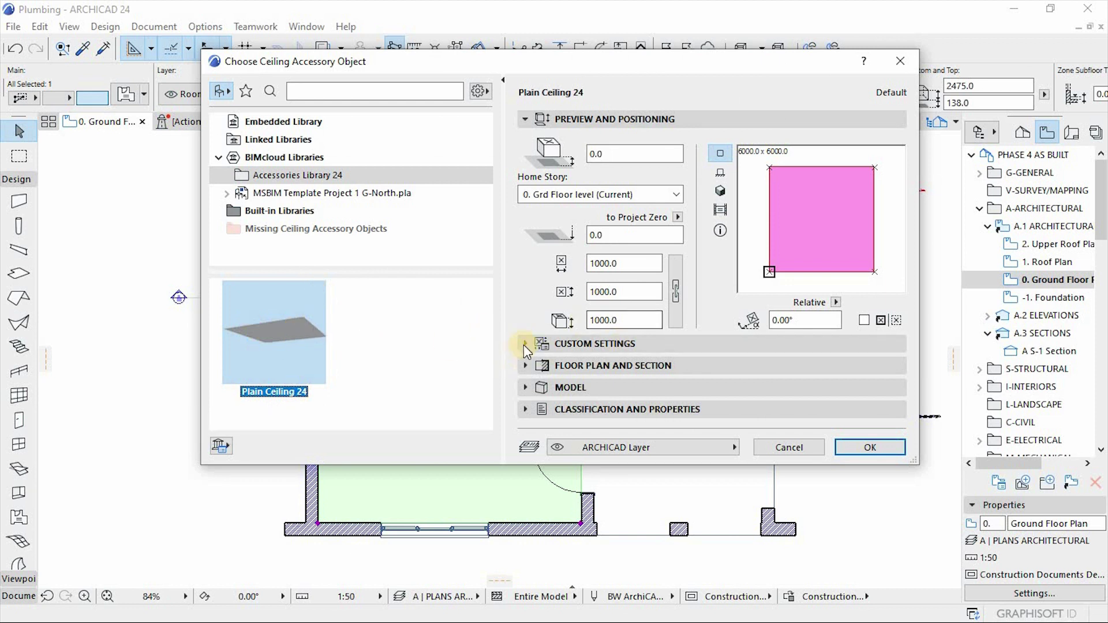
- Give Plain Ceiling 24 a pen 6 (0.09 mm) contour and a transparent fill background
mouse_move(276, 338)
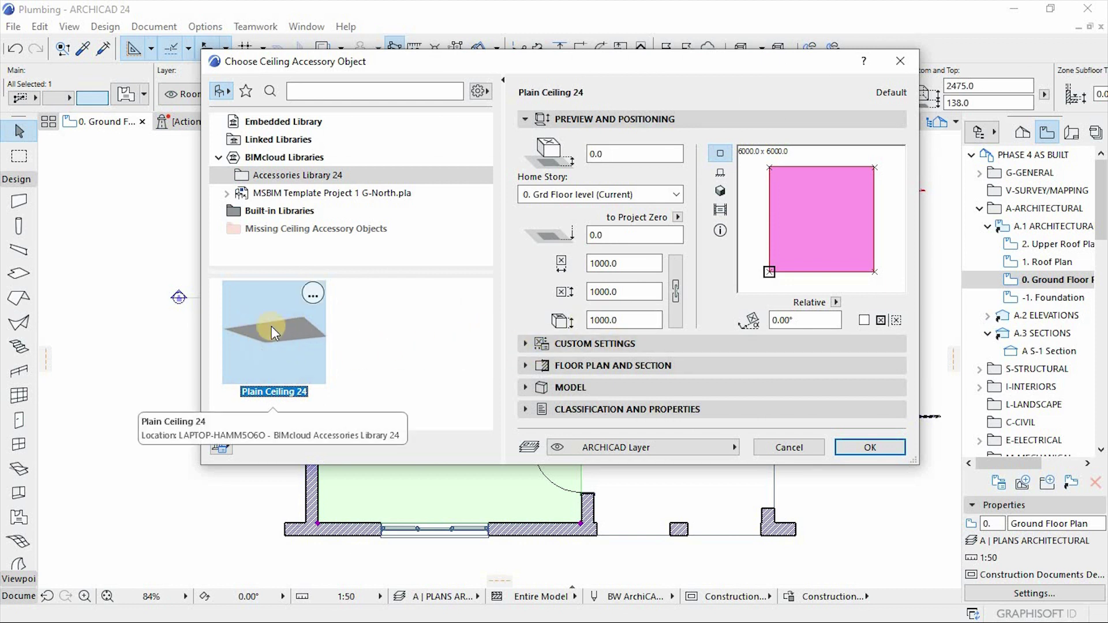
click(529, 341)
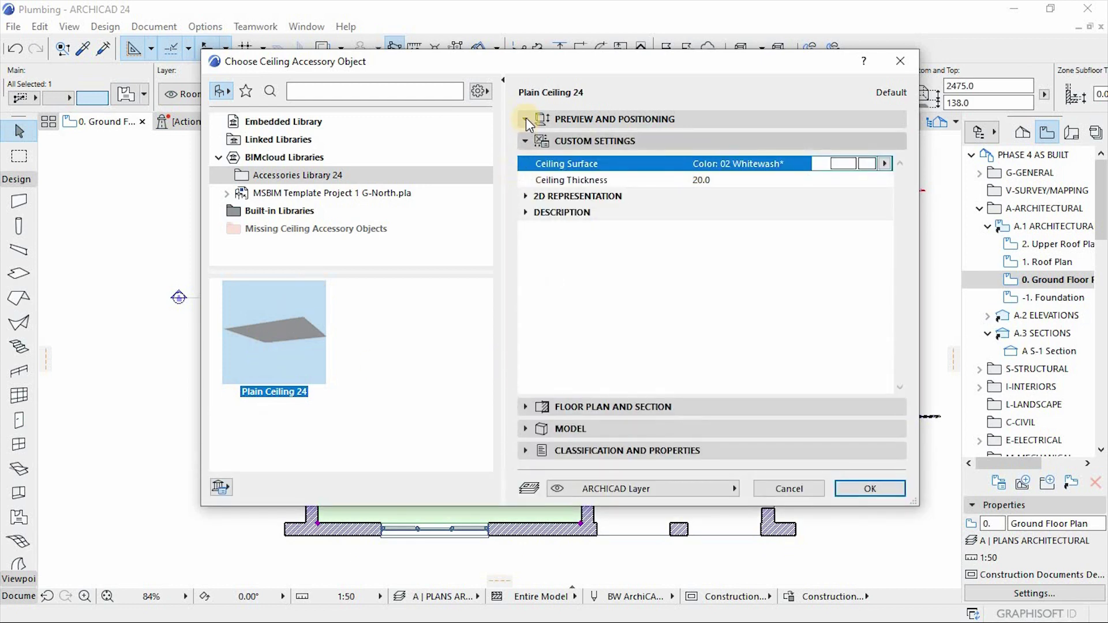
click(525, 141)
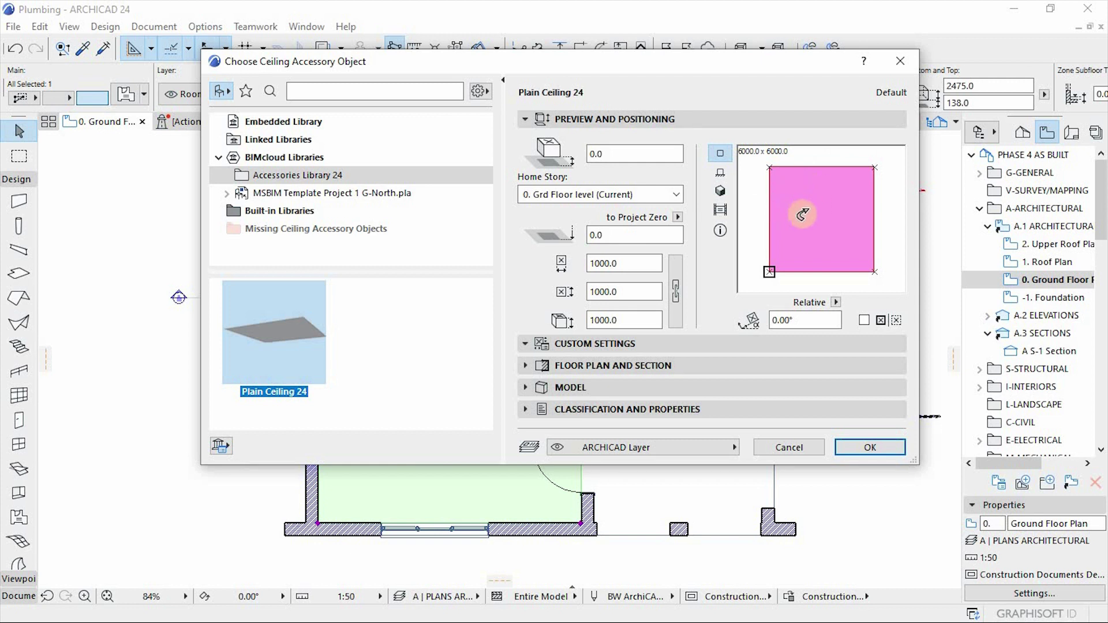
click(525, 345)
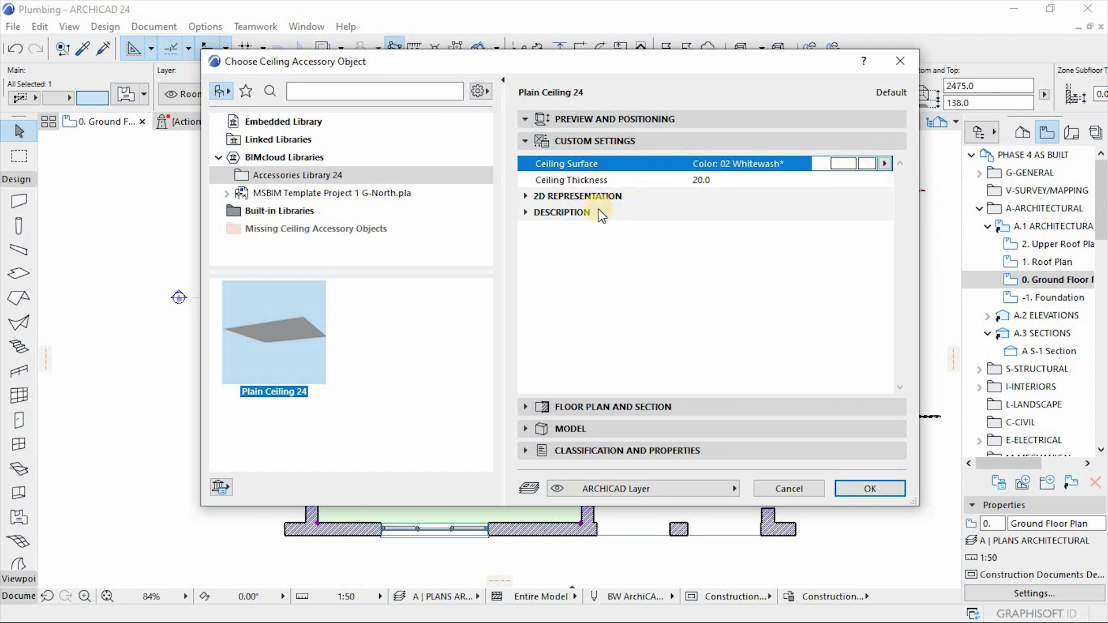
click(526, 196)
click(530, 200)
click(859, 213)
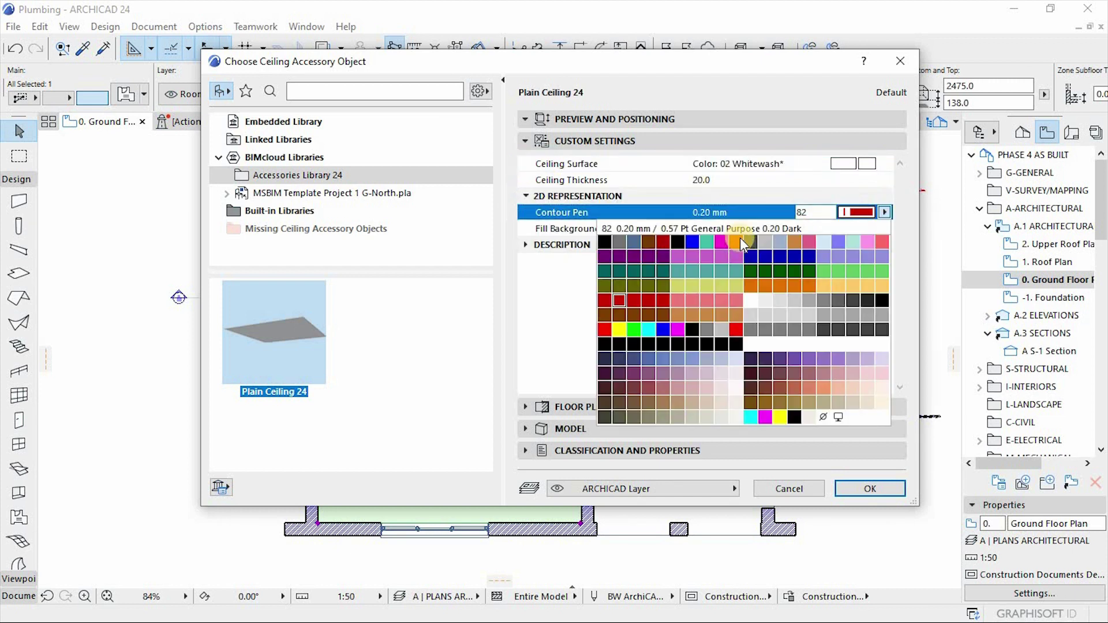
click(675, 245)
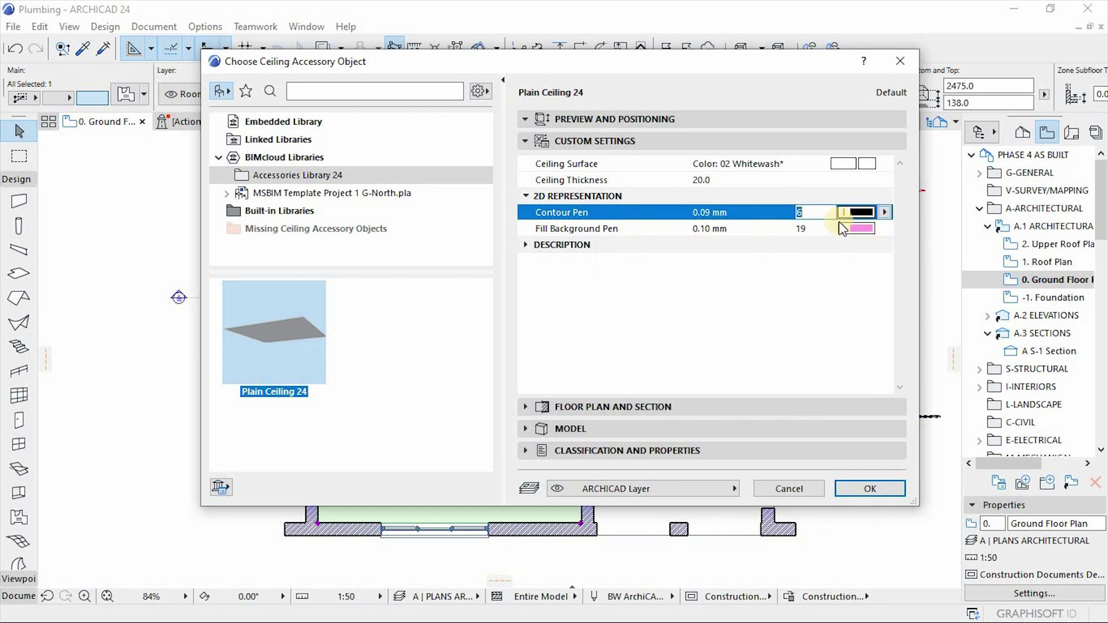
click(864, 229)
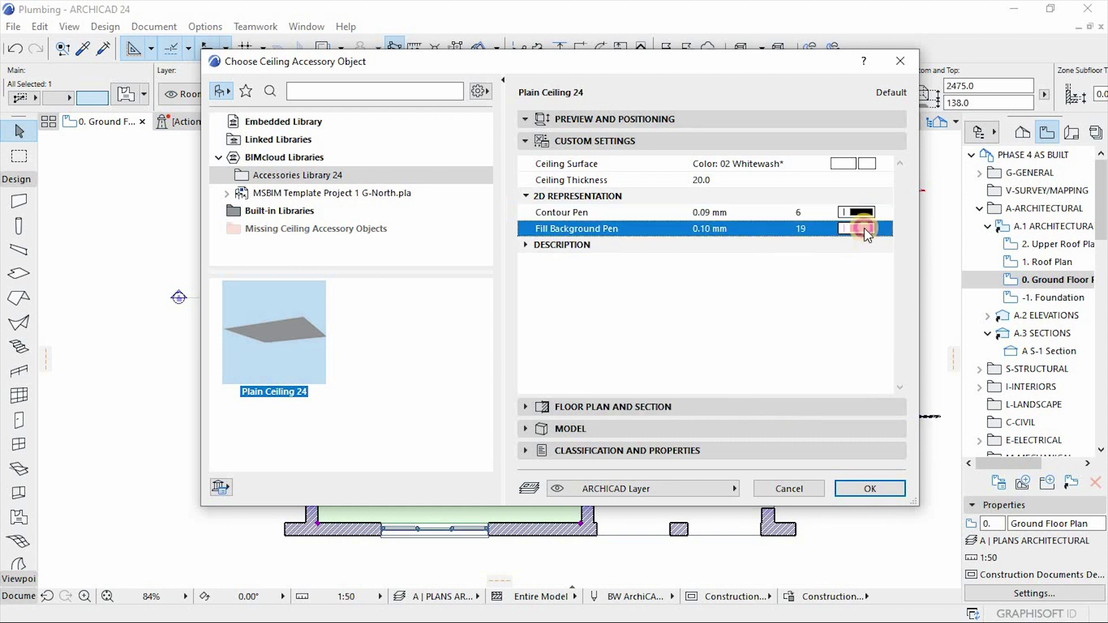
click(822, 437)
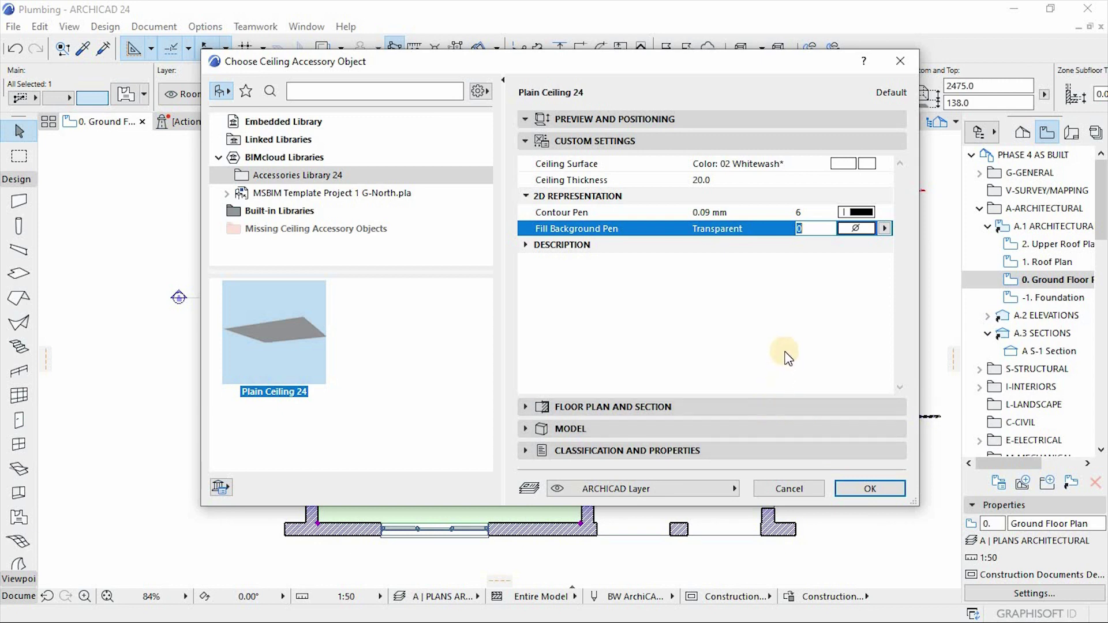
- Put the ceiling on layer C1030 Ceiling.C INTERIORS, confirm it, and make that layer visible
click(660, 491)
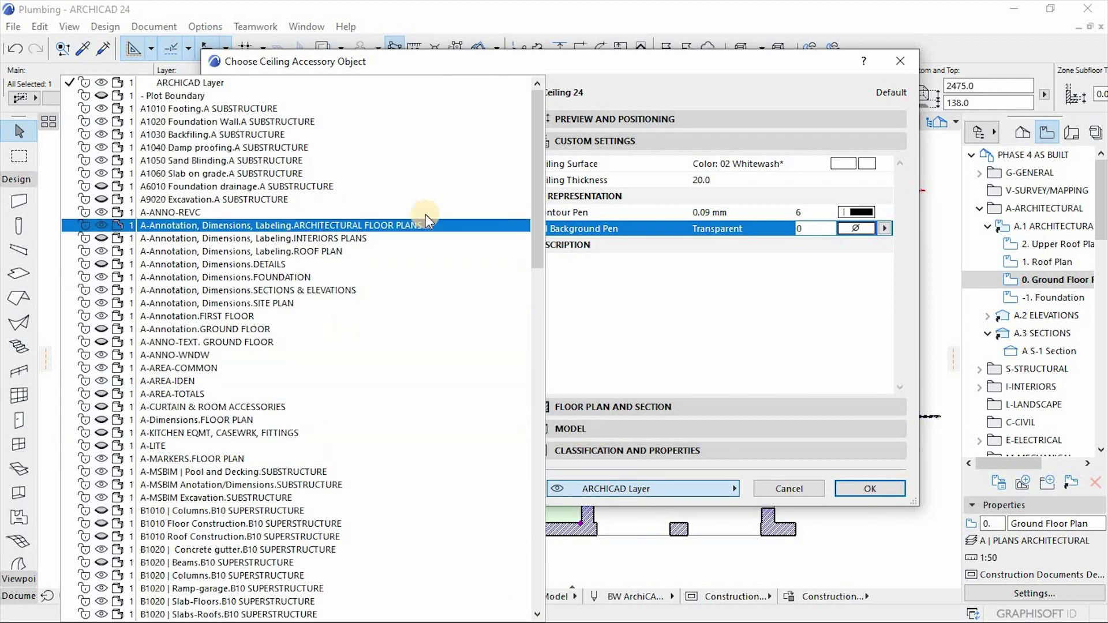
drag(535, 130, 528, 339)
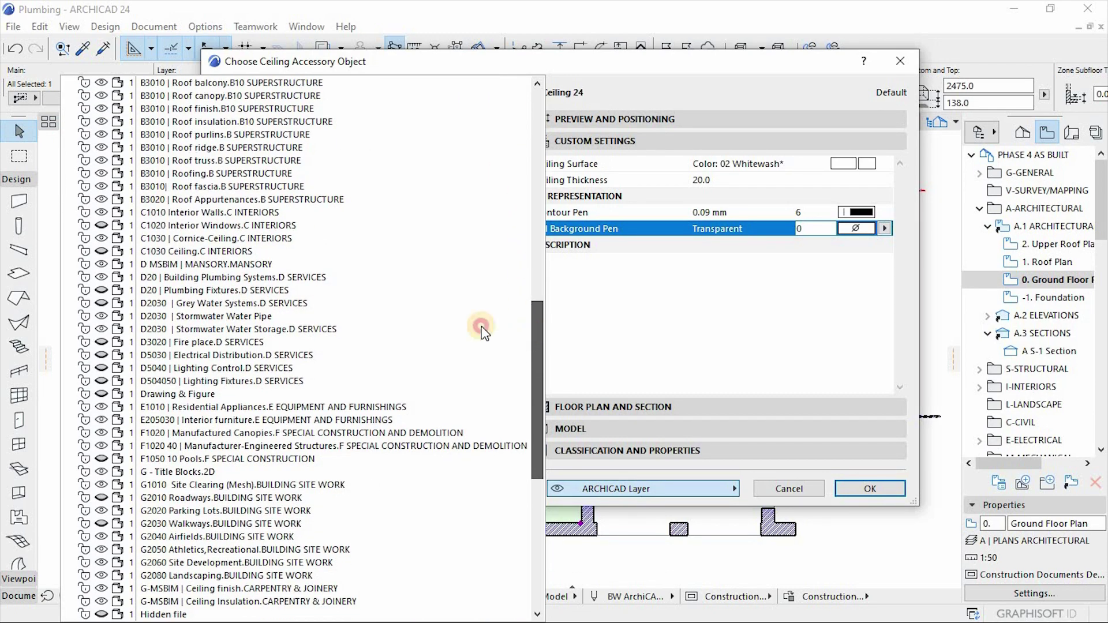
click(279, 238)
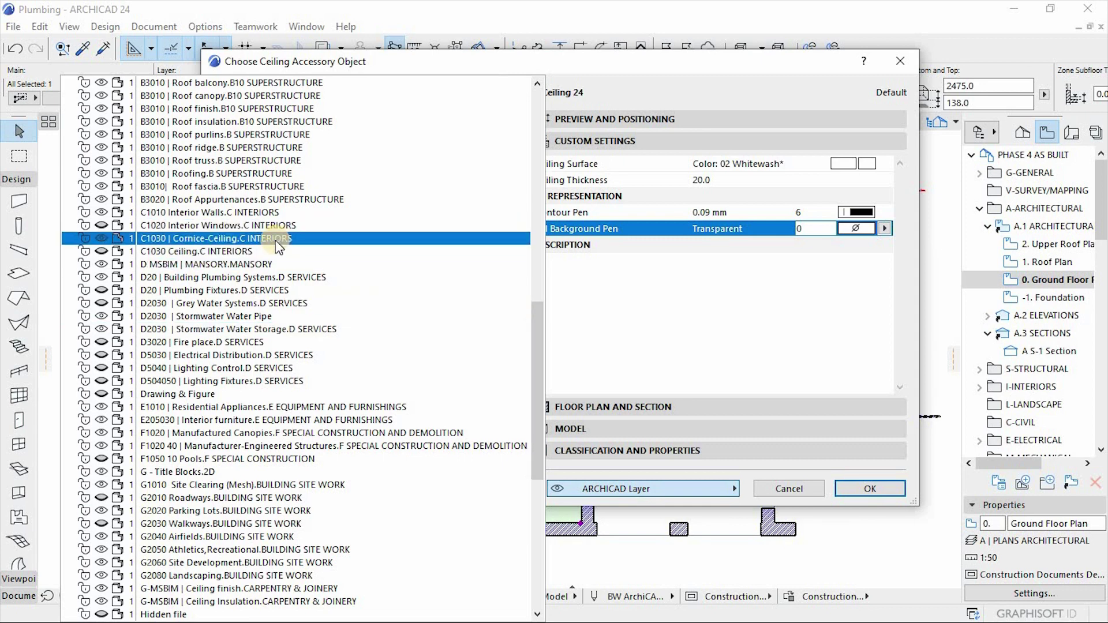
click(250, 251)
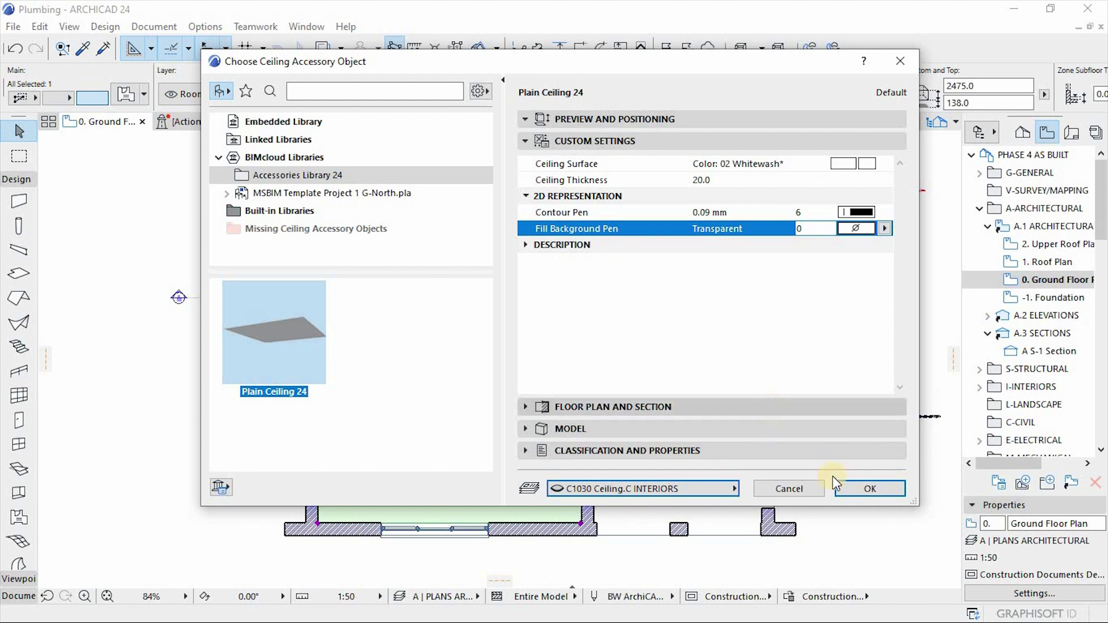
click(862, 489)
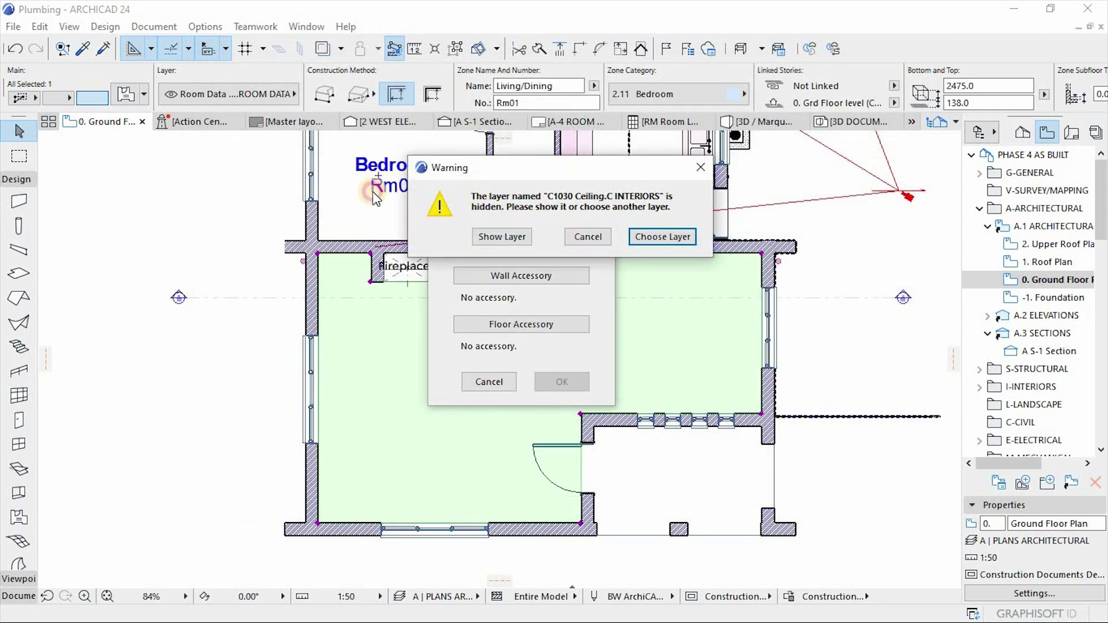
drag(553, 173, 250, 210)
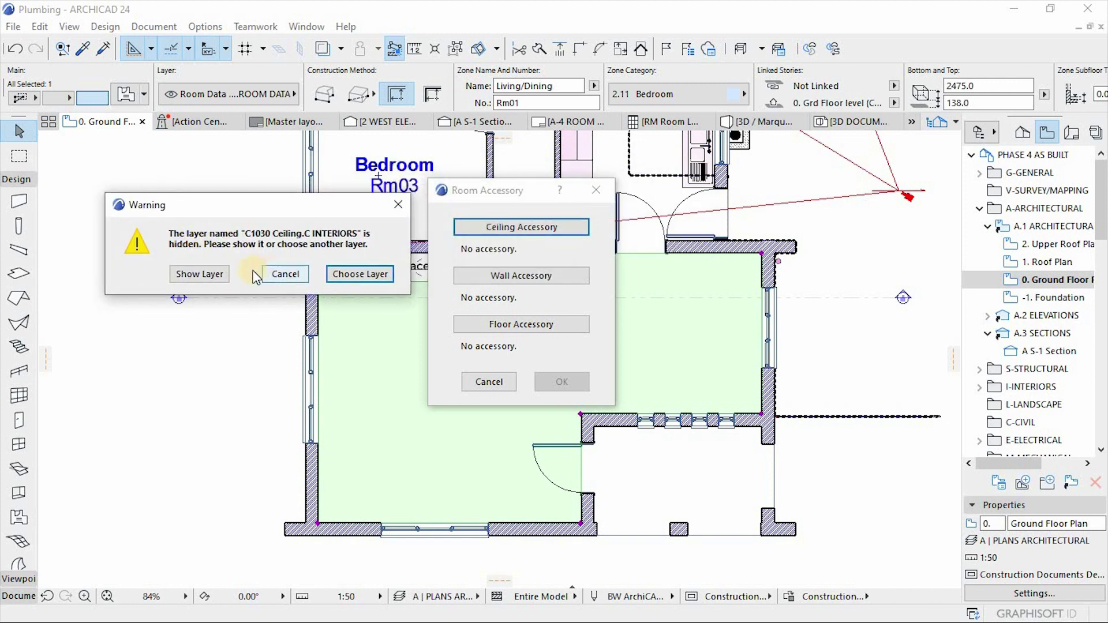
click(198, 274)
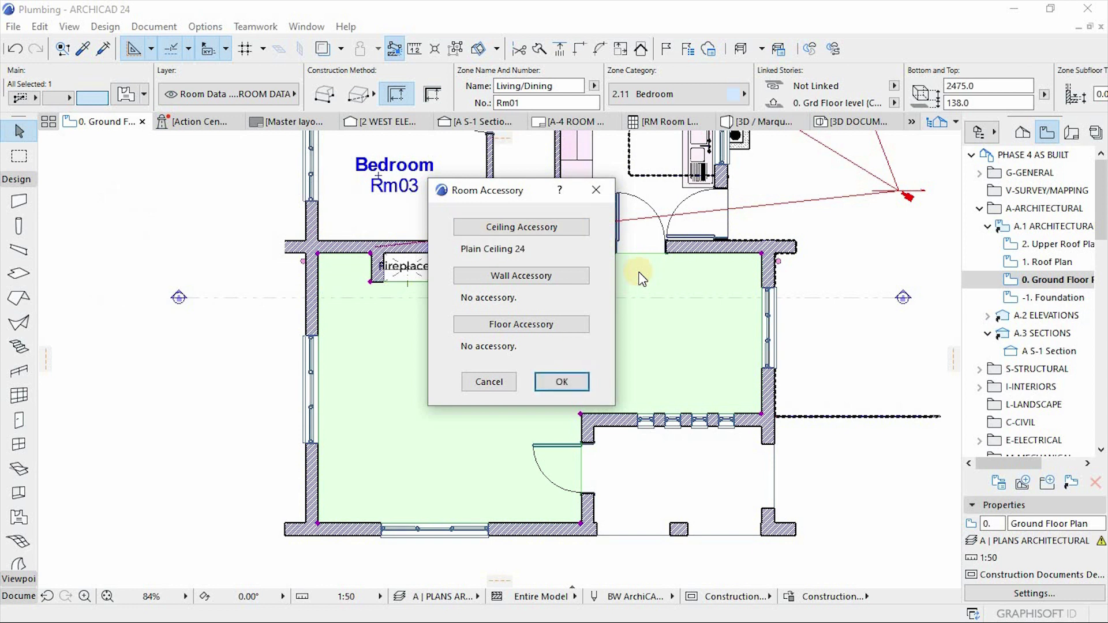
click(506, 279)
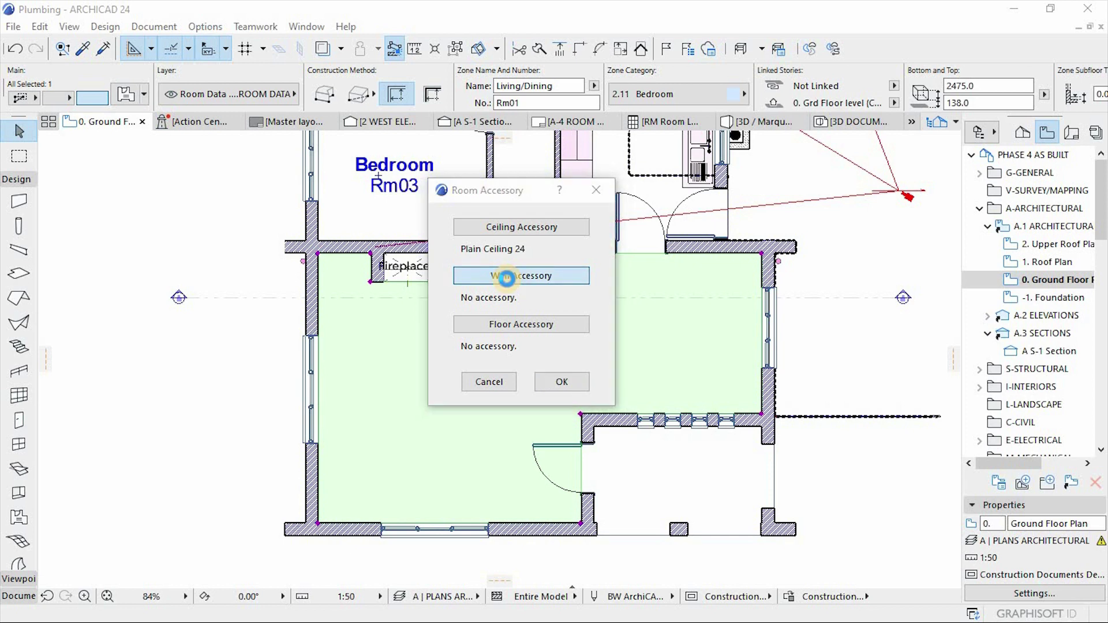
drag(628, 67, 635, 39)
click(252, 374)
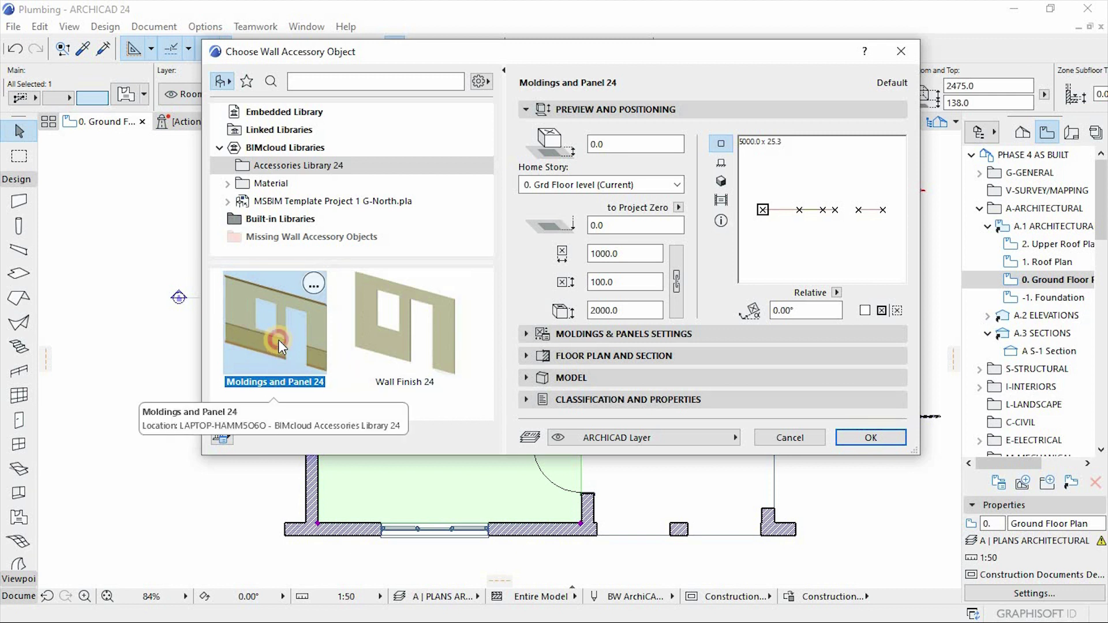
click(532, 336)
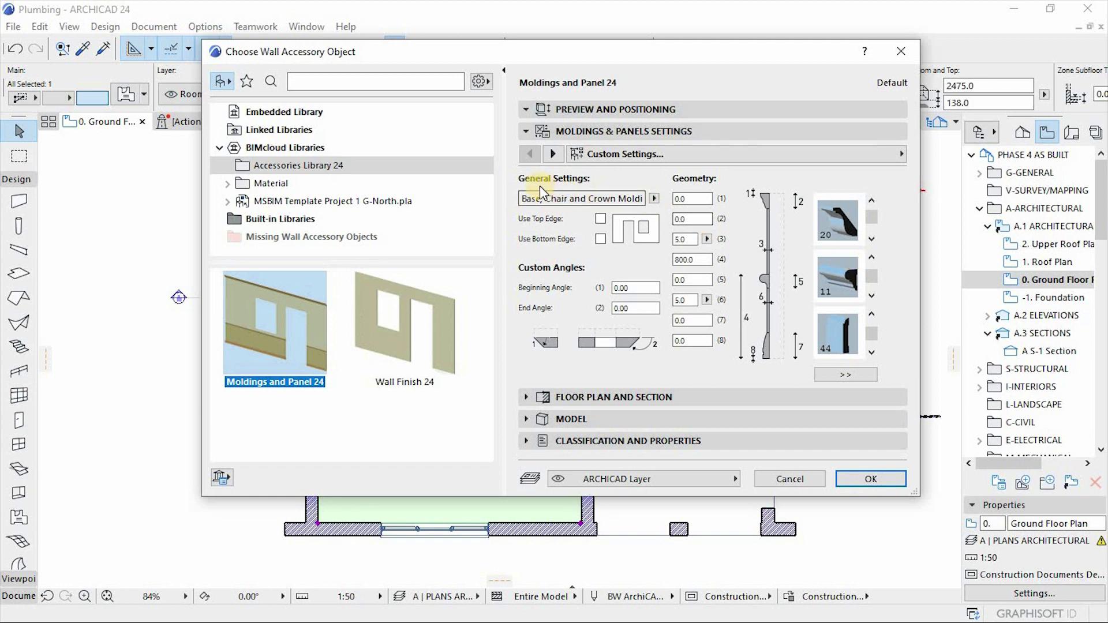
click(658, 201)
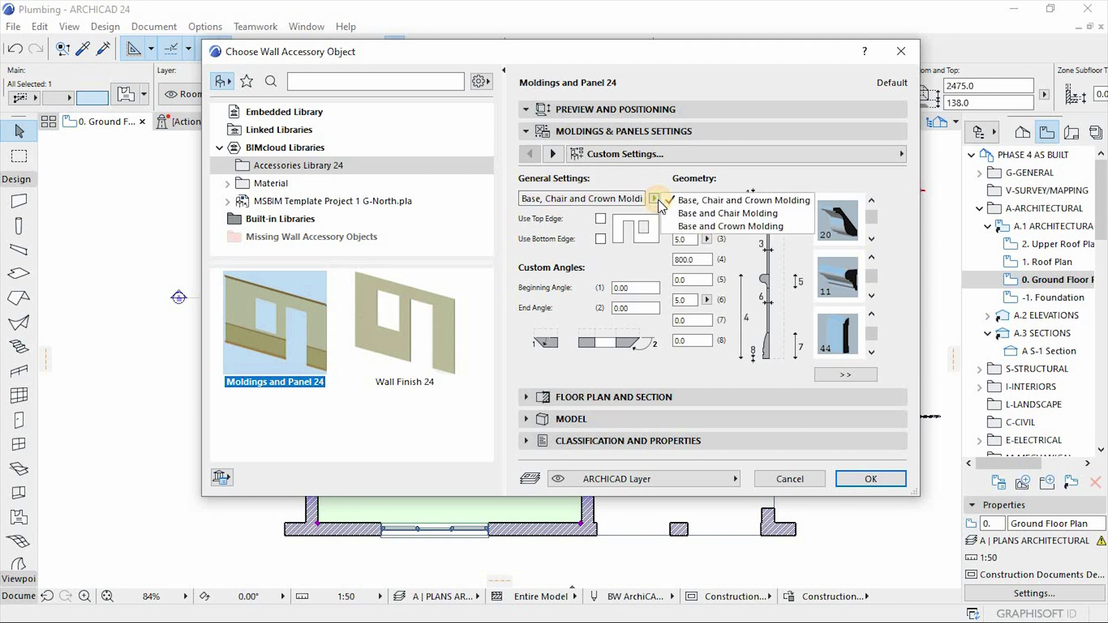
click(827, 217)
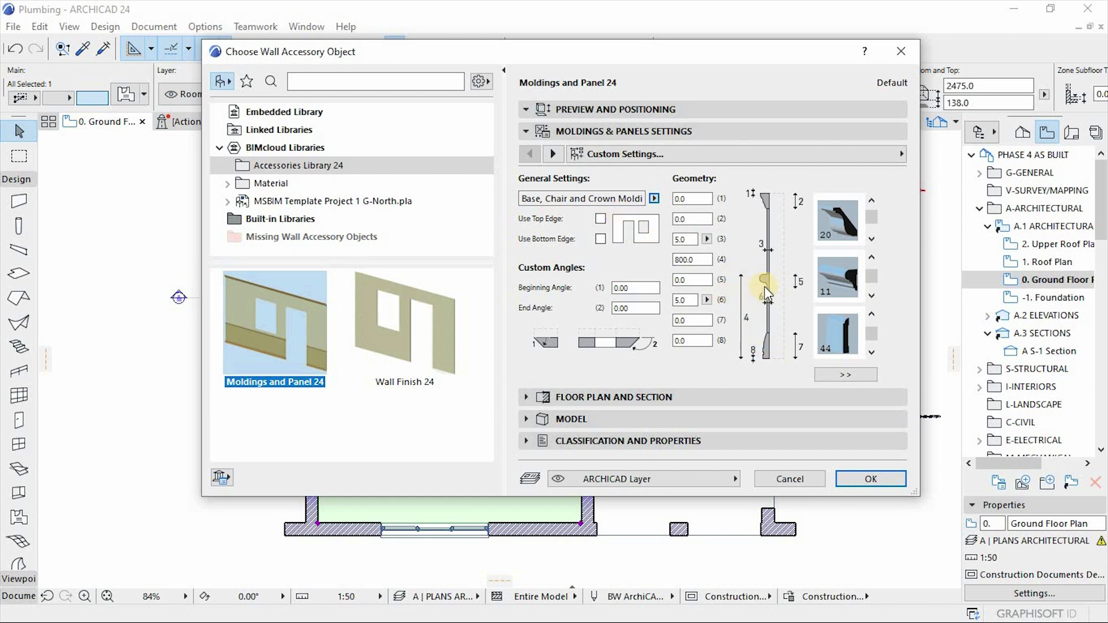
- Set Moldings and Panel 24 to Base and Crown Molding with crown profile 28 and base profile 47
click(651, 200)
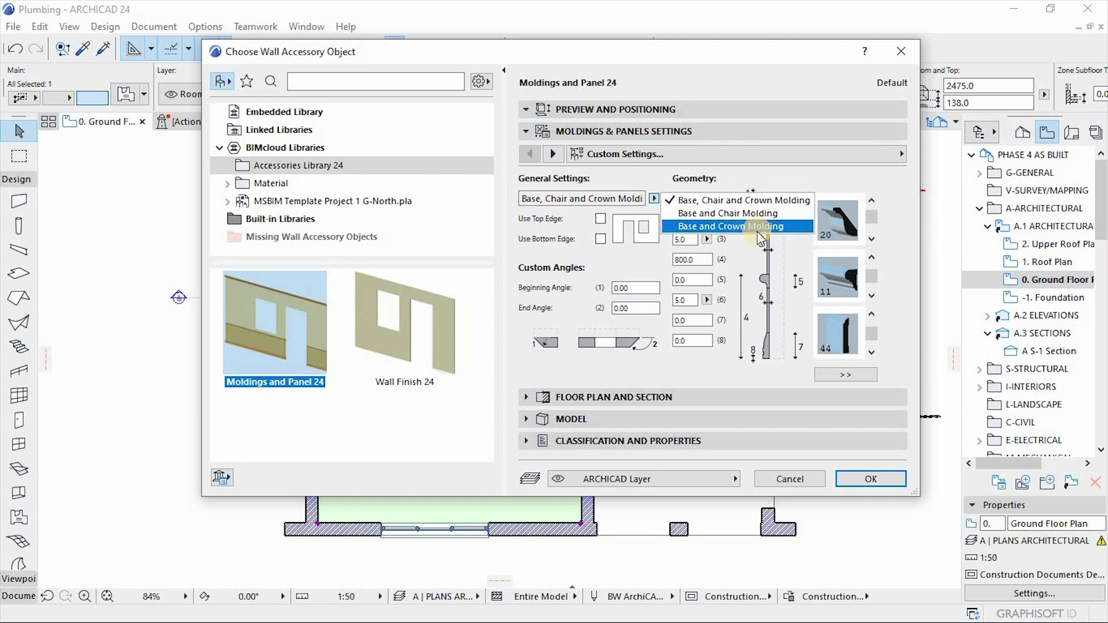
click(730, 227)
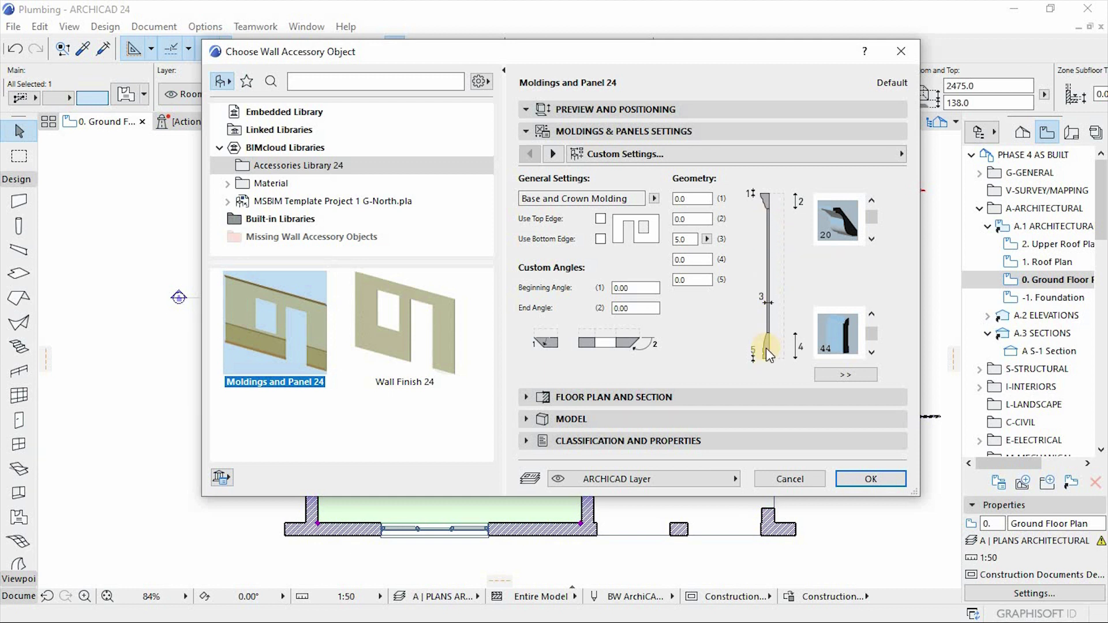
scroll(853, 228, down, 1)
scroll(853, 230, down, 1)
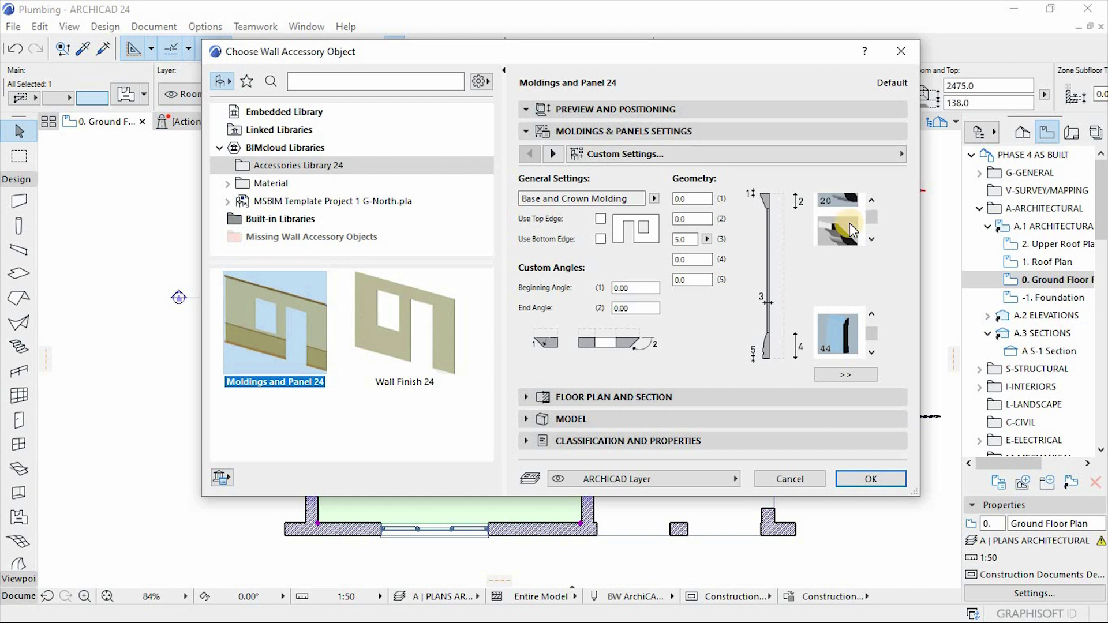
scroll(849, 224, down, 1)
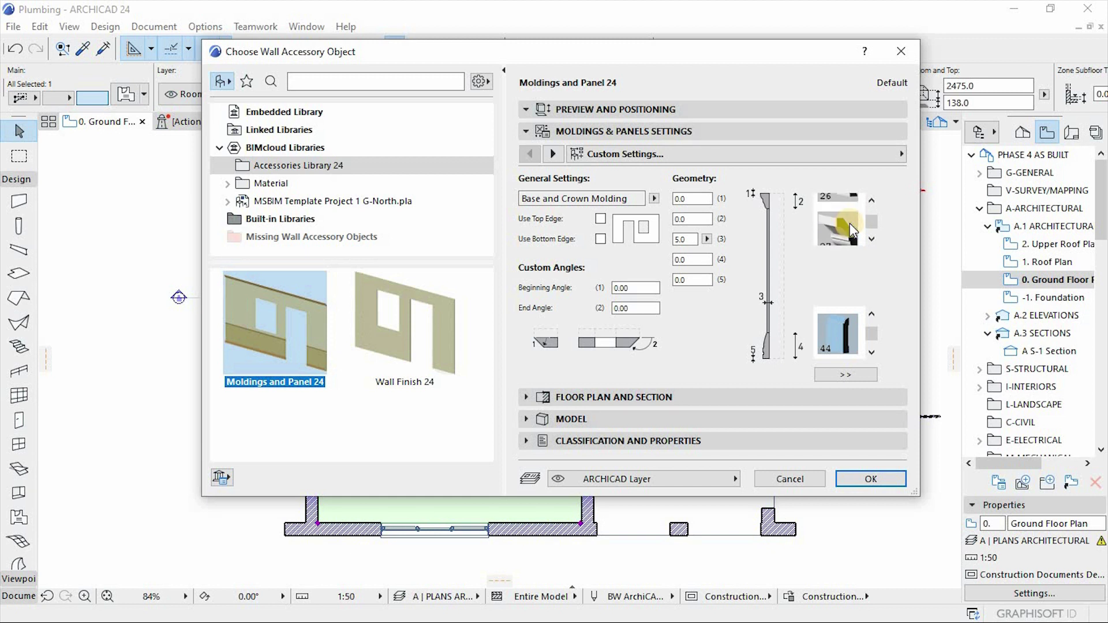
scroll(850, 226, down, 1)
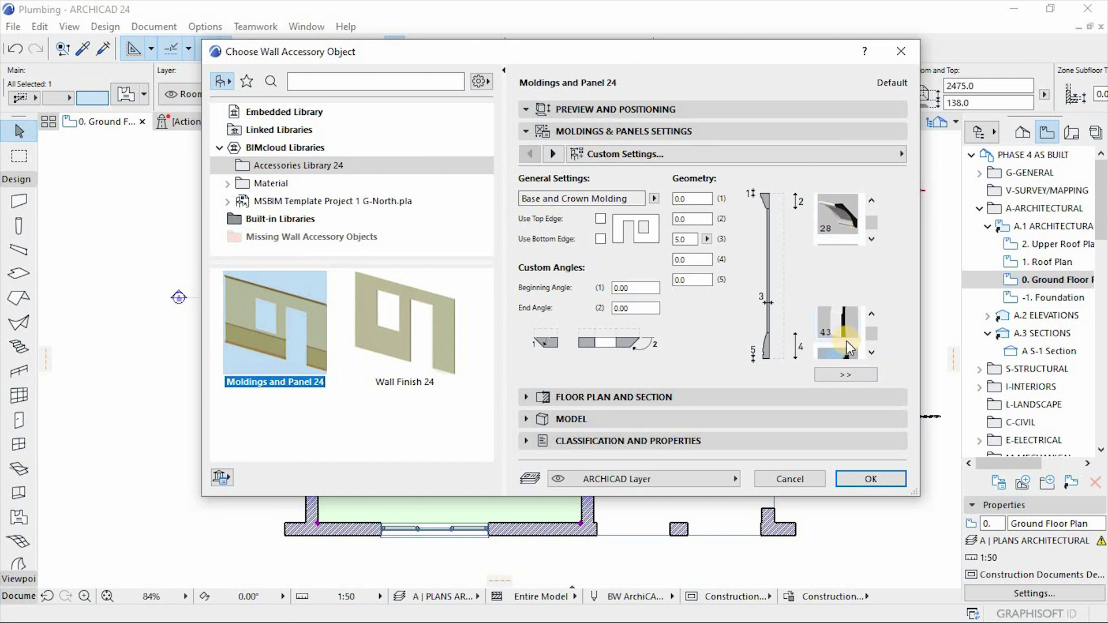
scroll(848, 342, down, 1)
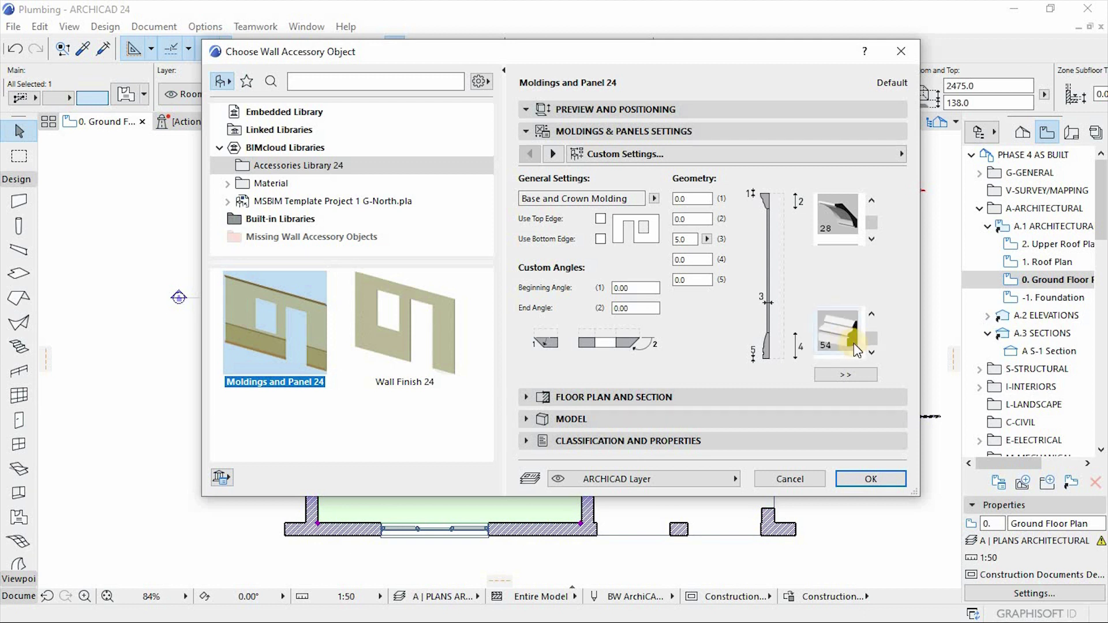
scroll(851, 348, up, 1)
scroll(852, 348, up, 2)
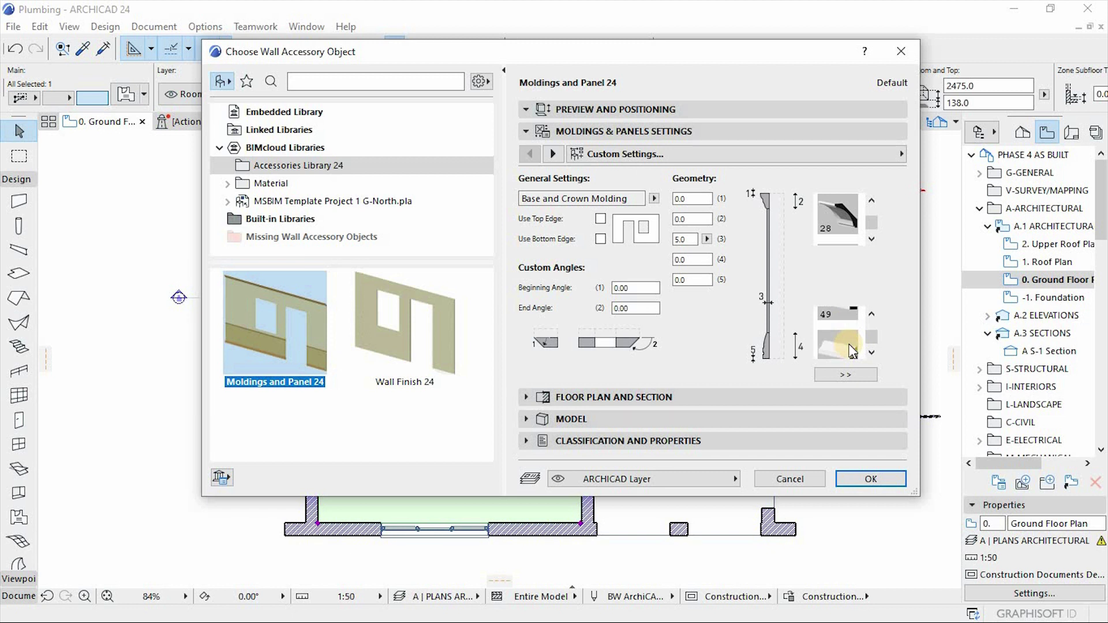
scroll(852, 349, up, 2)
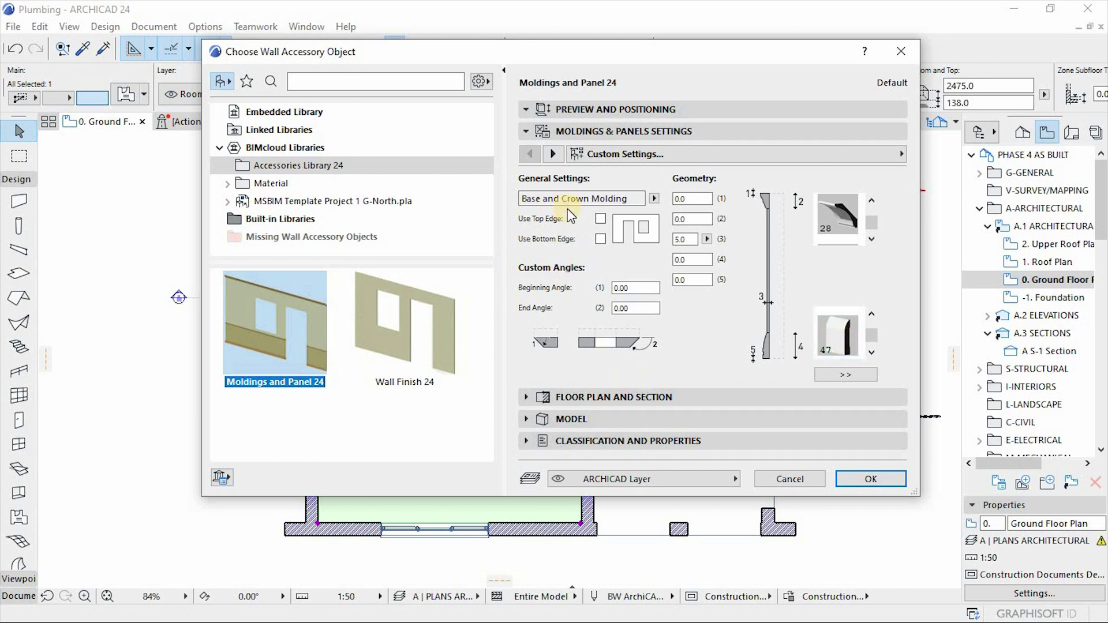
- Under All Parameters > SURFACES, set the base molding surface to Wood - Oak Light
click(554, 153)
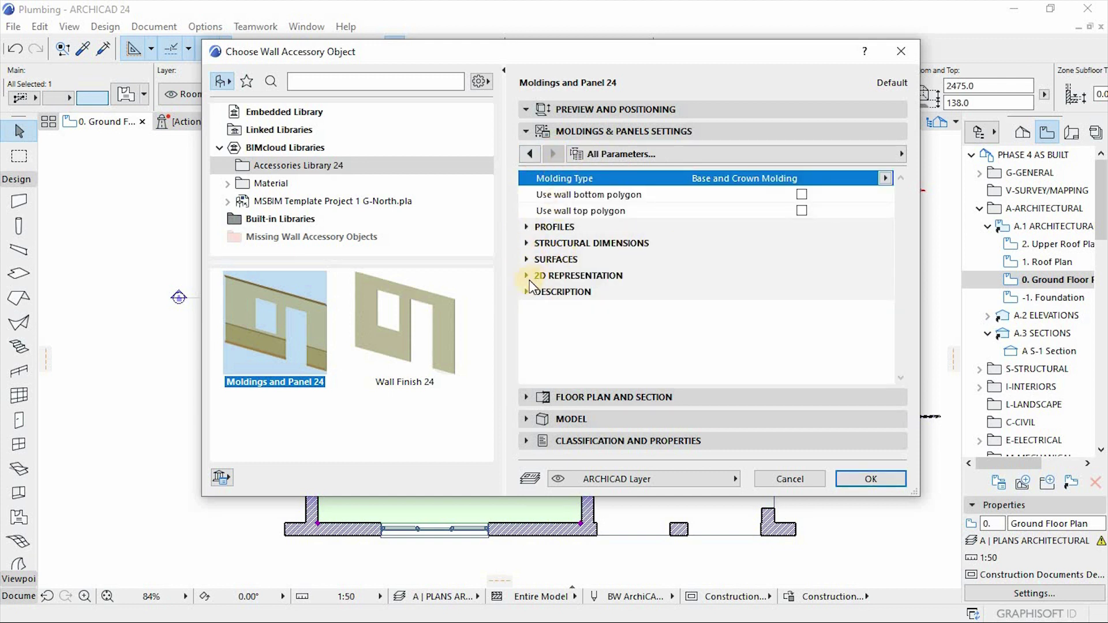
click(524, 259)
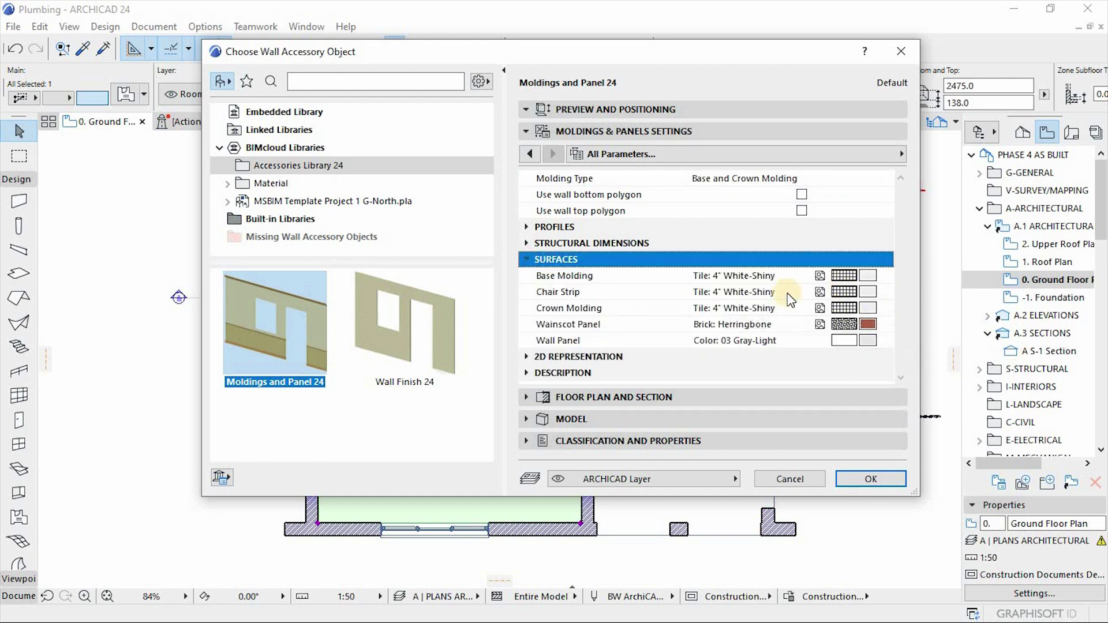
click(867, 277)
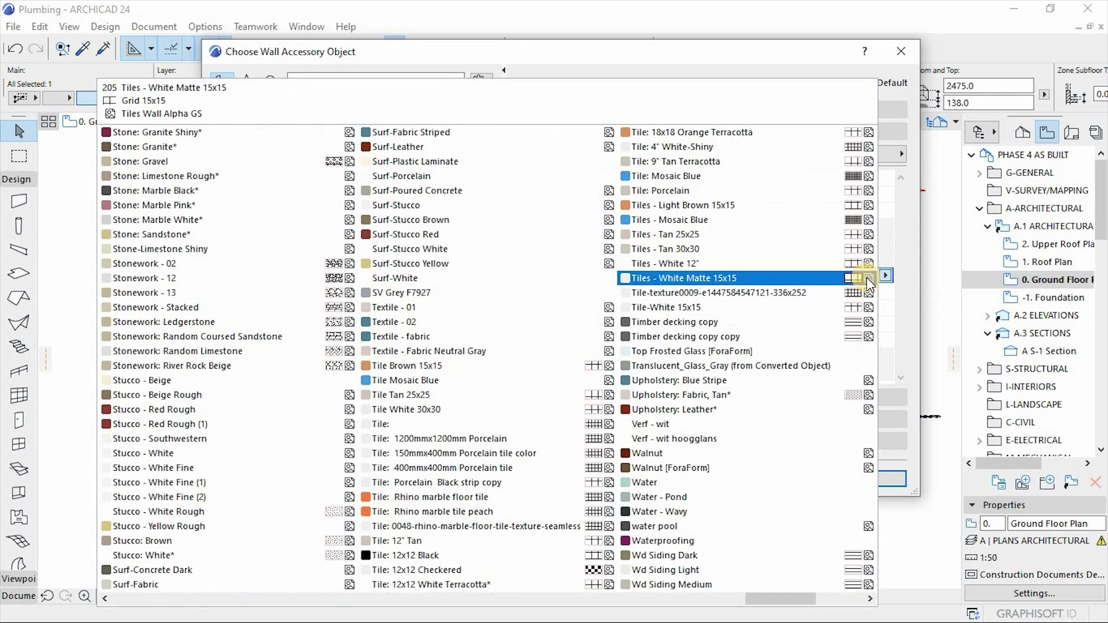
scroll(704, 415, down, 2)
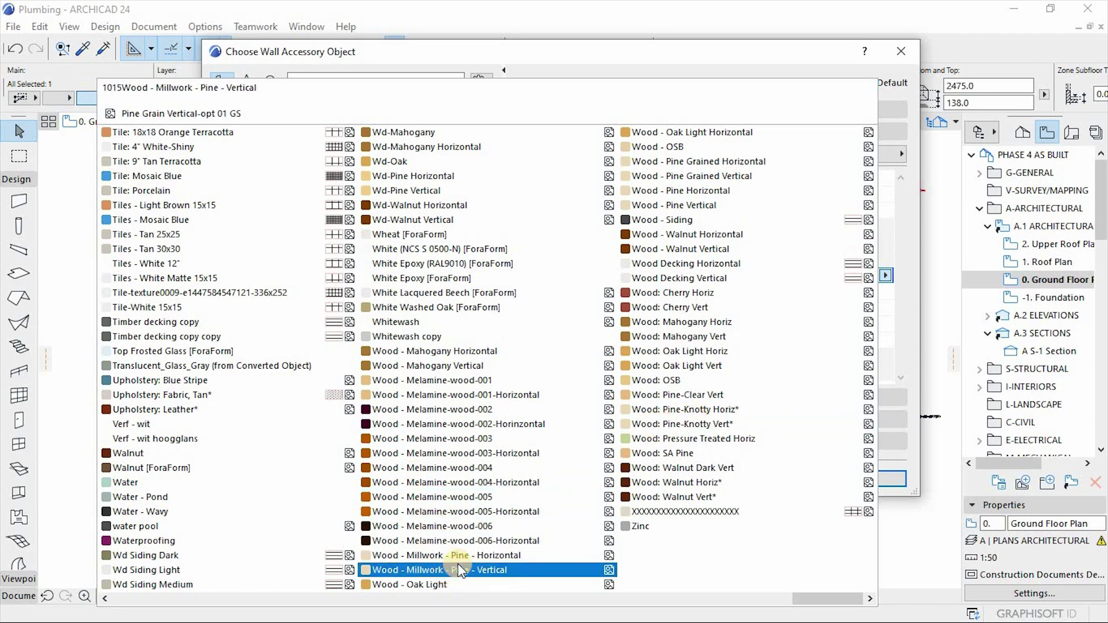
click(436, 584)
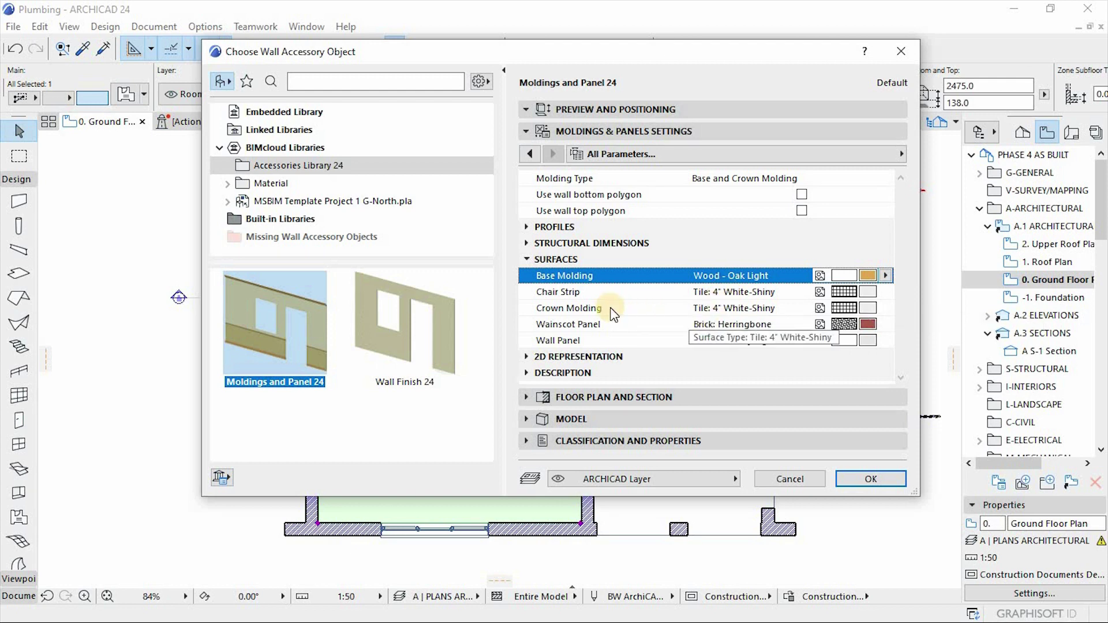
- Set the chair strip and crown molding surfaces to Color: 02 Whitewash*
click(867, 292)
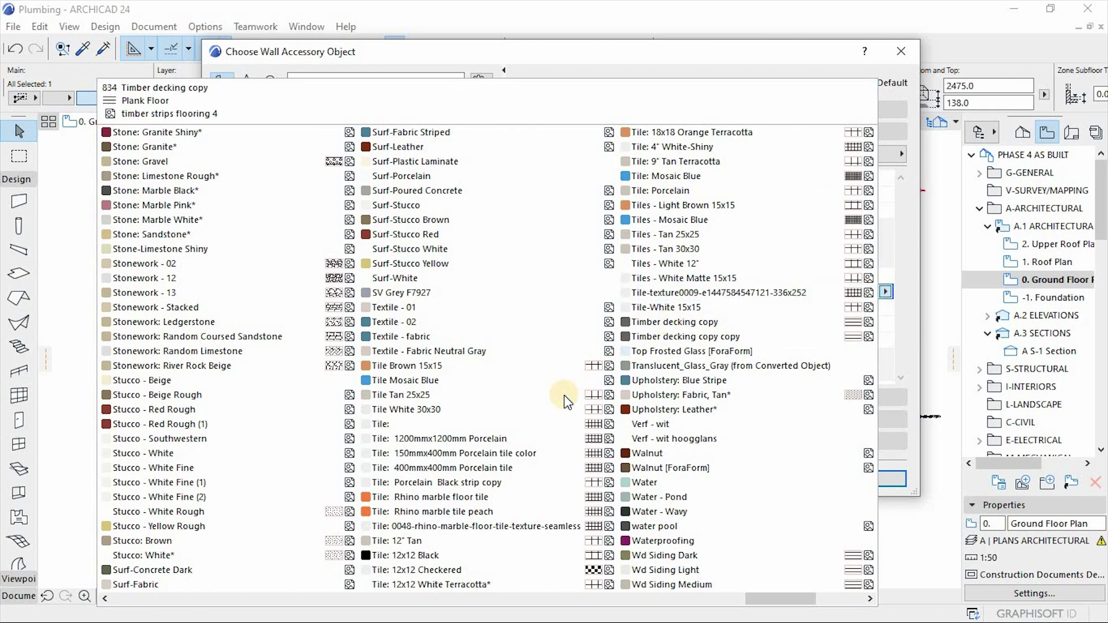
scroll(563, 403, down, 2)
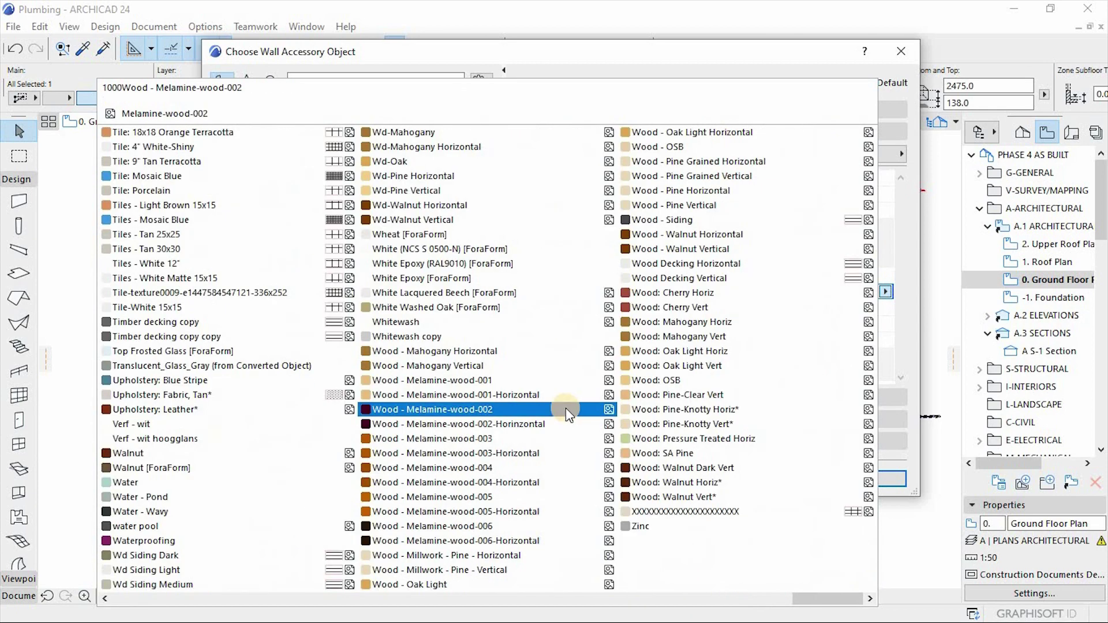
scroll(566, 408, up, 10)
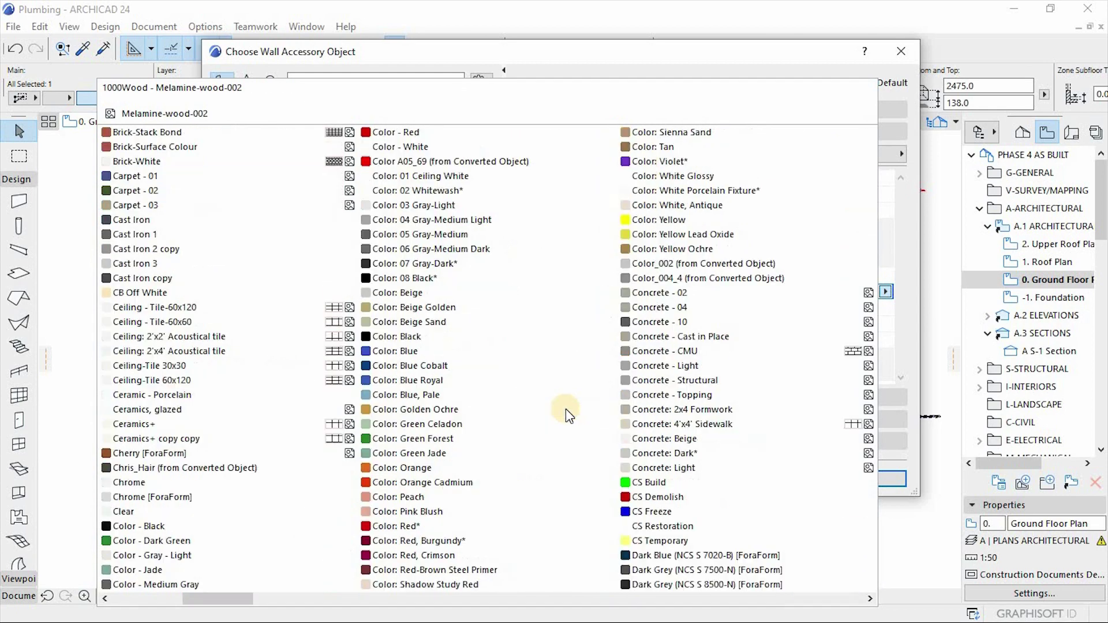
click(442, 190)
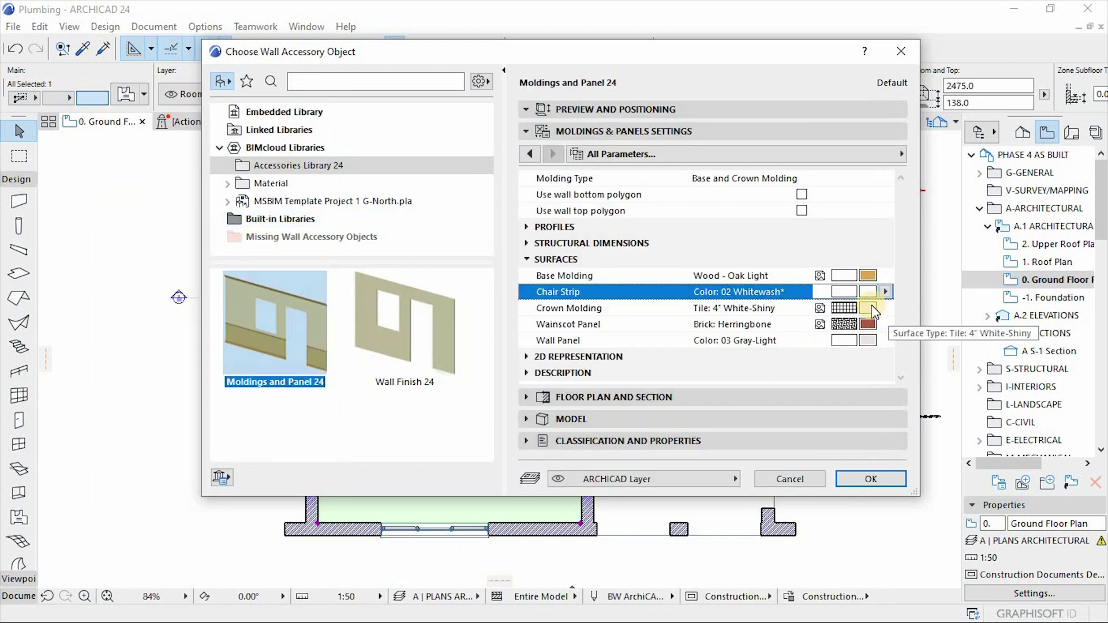
click(872, 305)
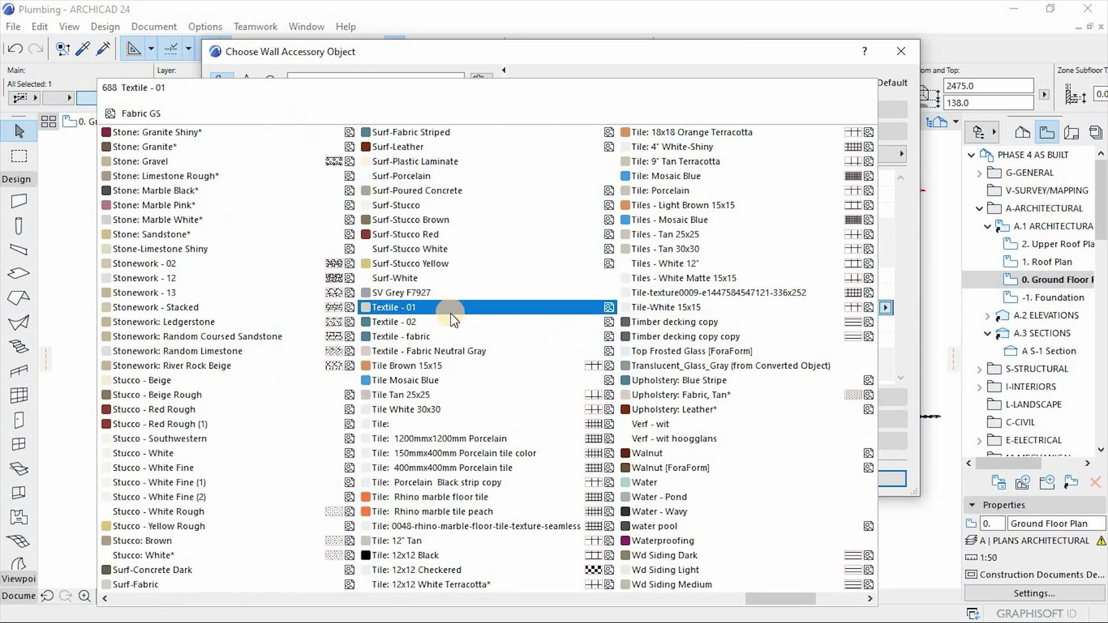
scroll(452, 321, up, 10)
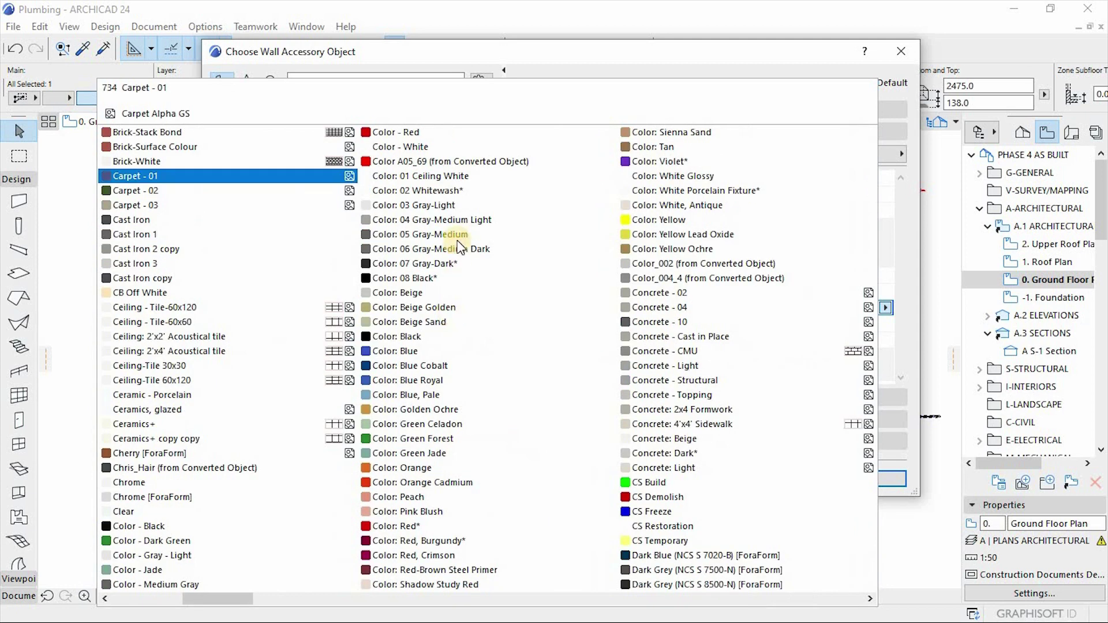
click(452, 203)
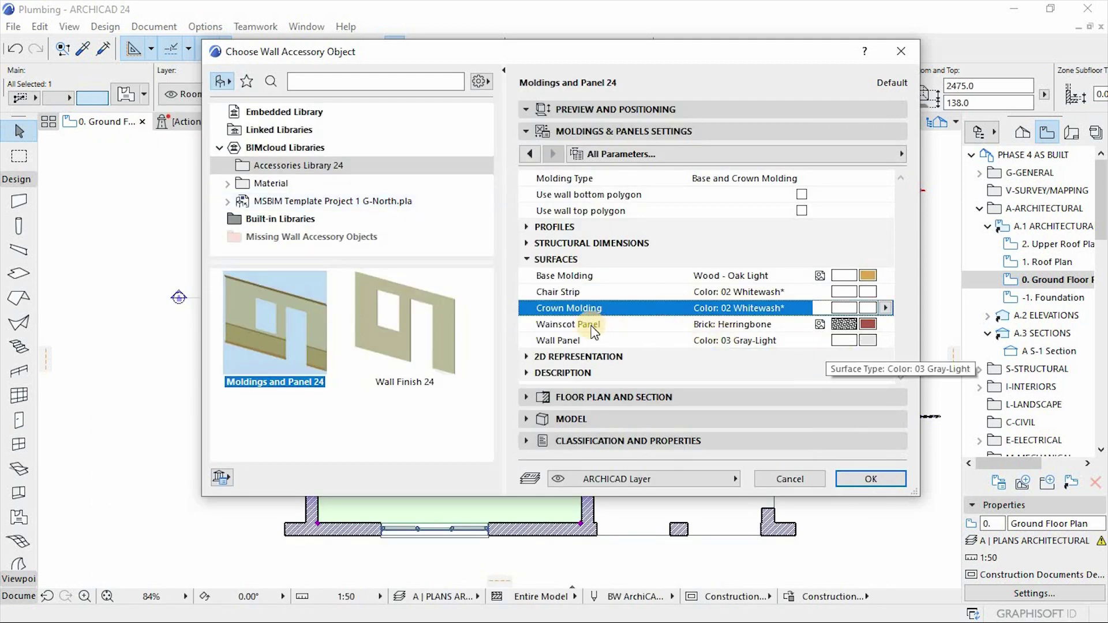
- Set the wainscot and wall panel surfaces to whitewash too
click(868, 323)
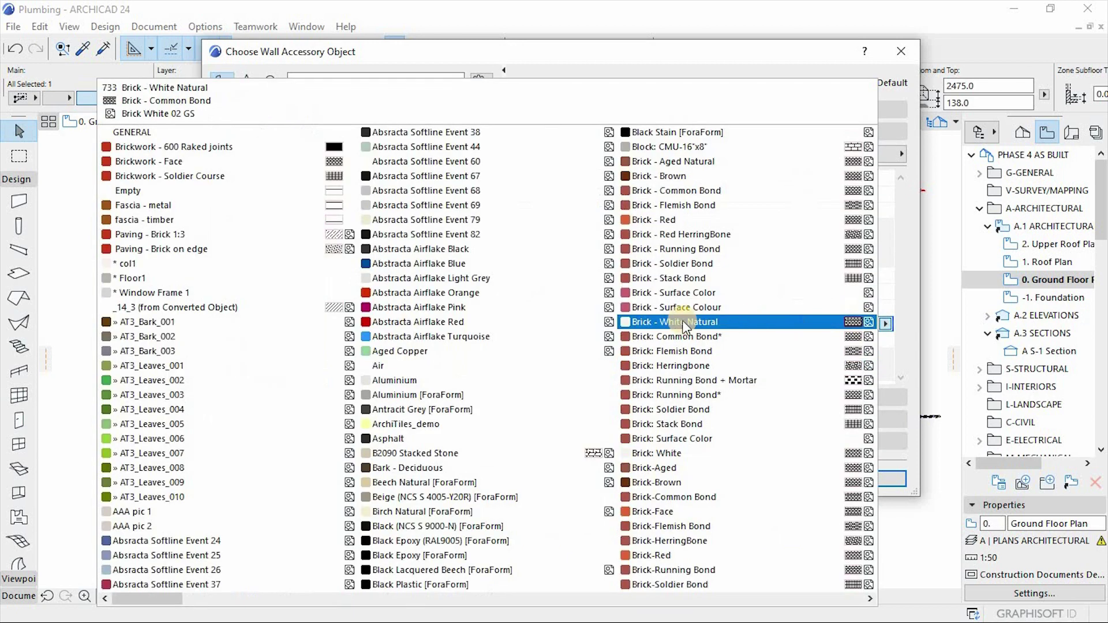
scroll(687, 326, down, 2)
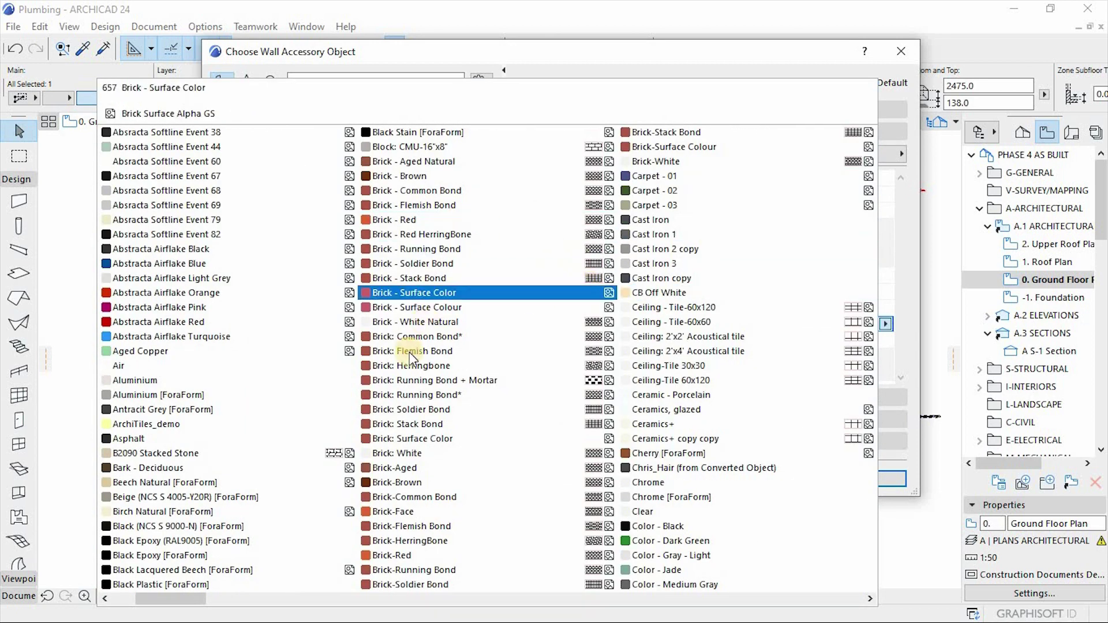
scroll(413, 364, down, 2)
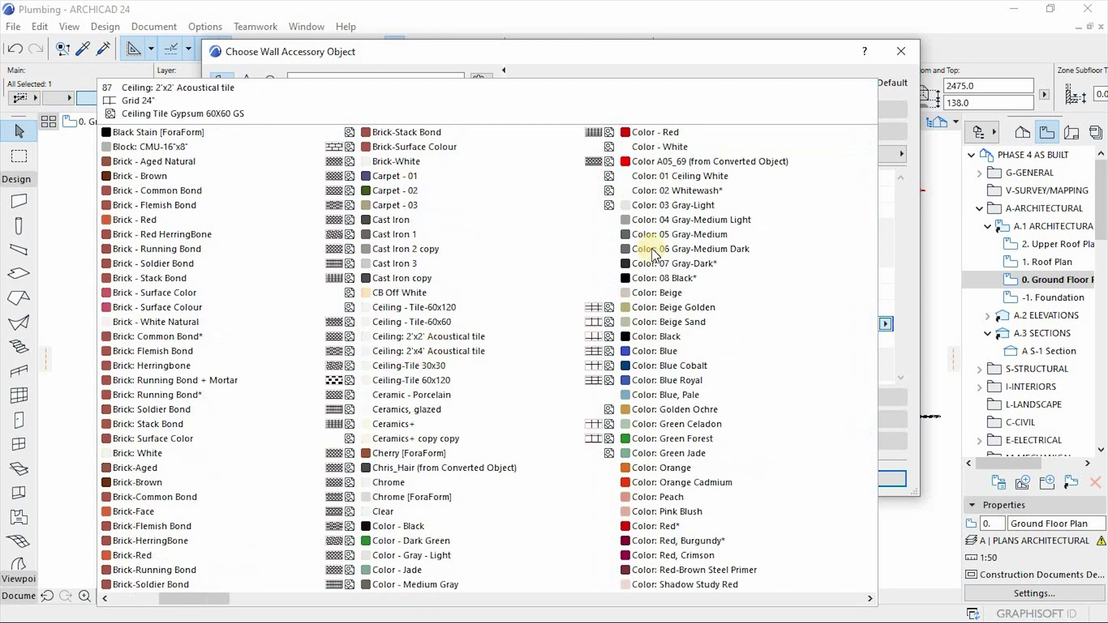
click(678, 190)
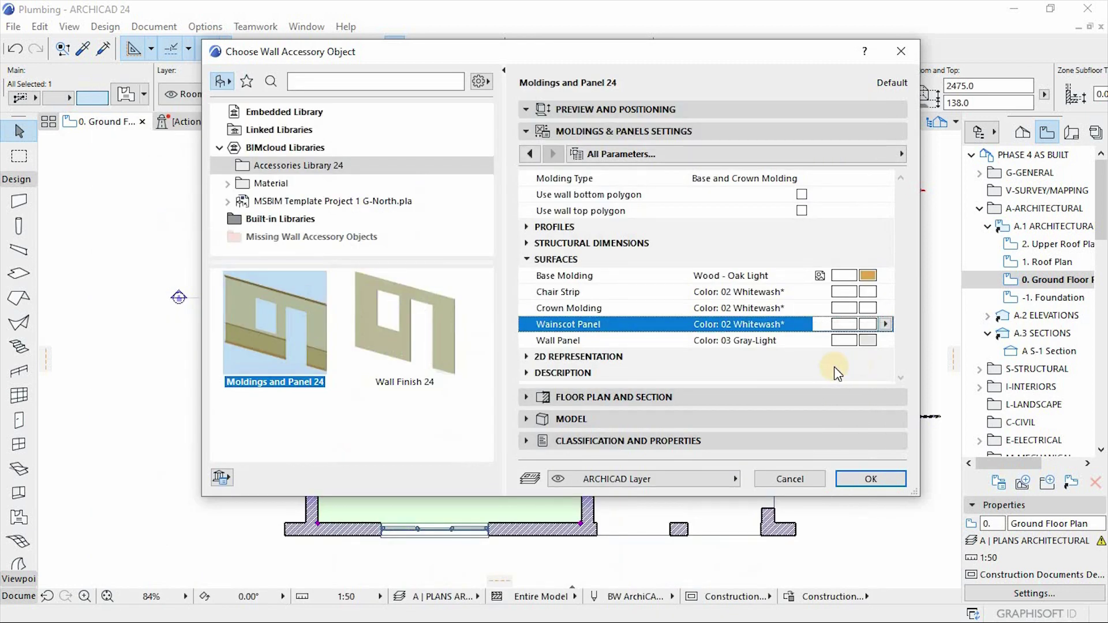
click(867, 340)
text(color: 04)
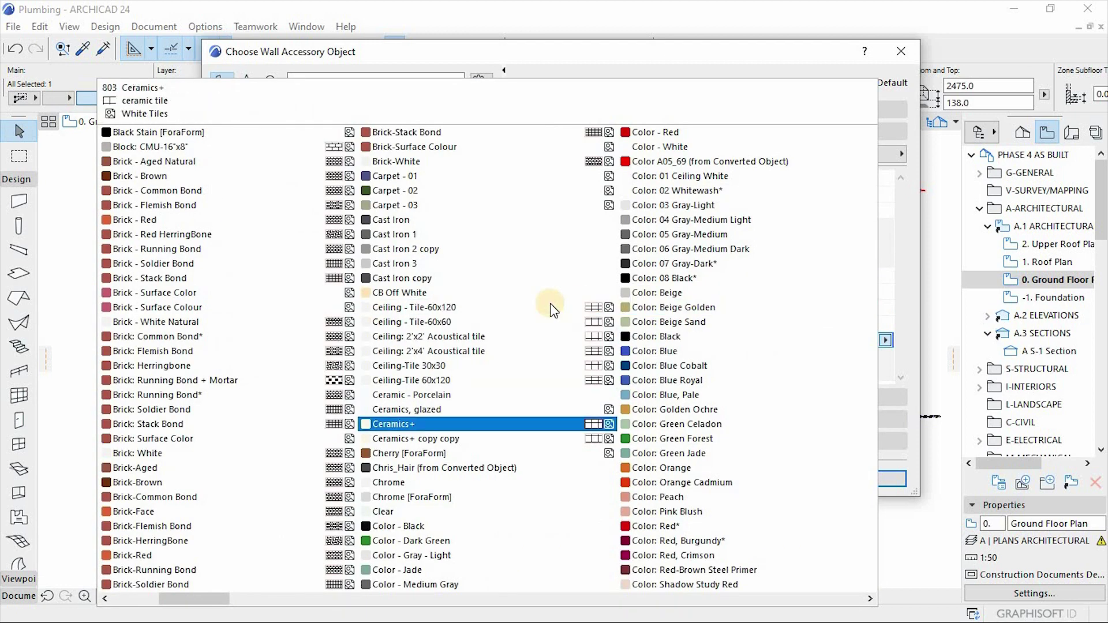
click(698, 192)
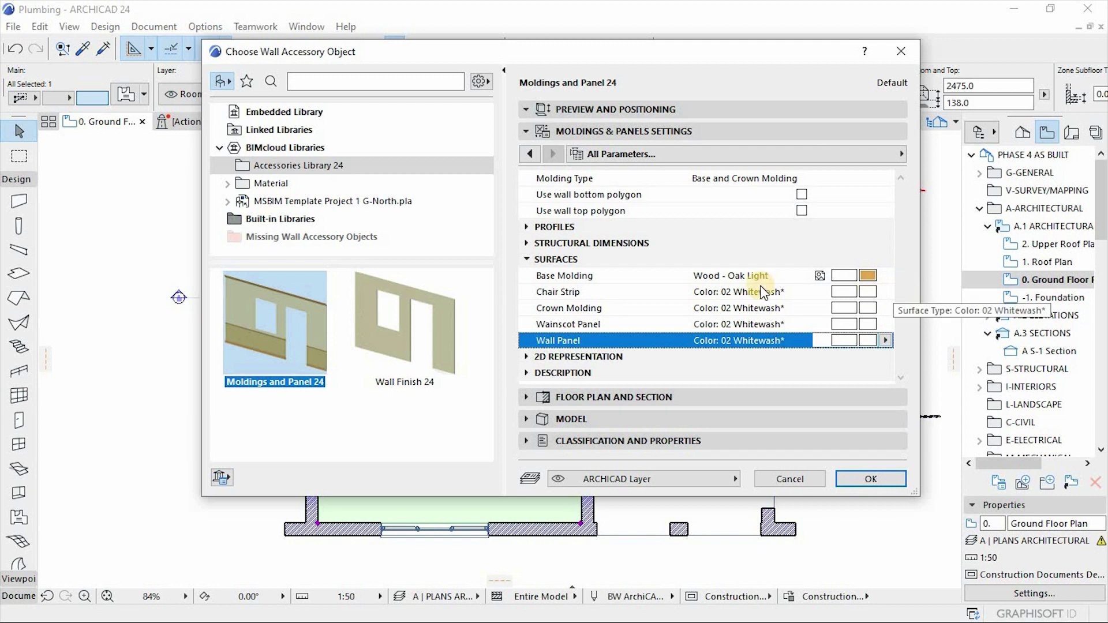
- Set the window, contour and fill pens of the 2D representation to pen 6
click(535, 358)
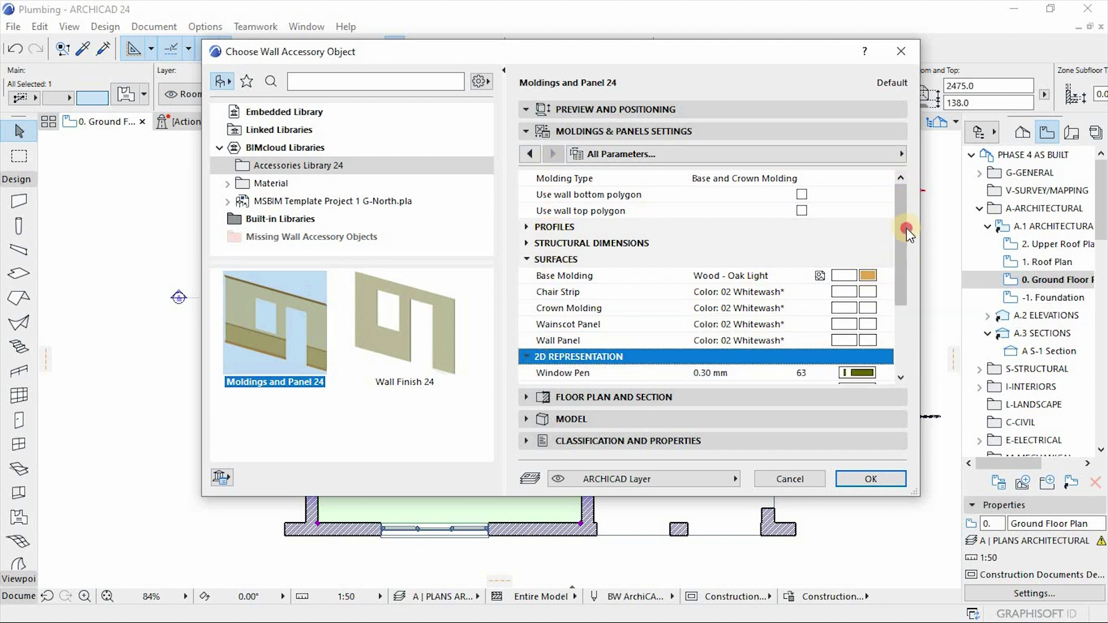
drag(906, 234, 858, 279)
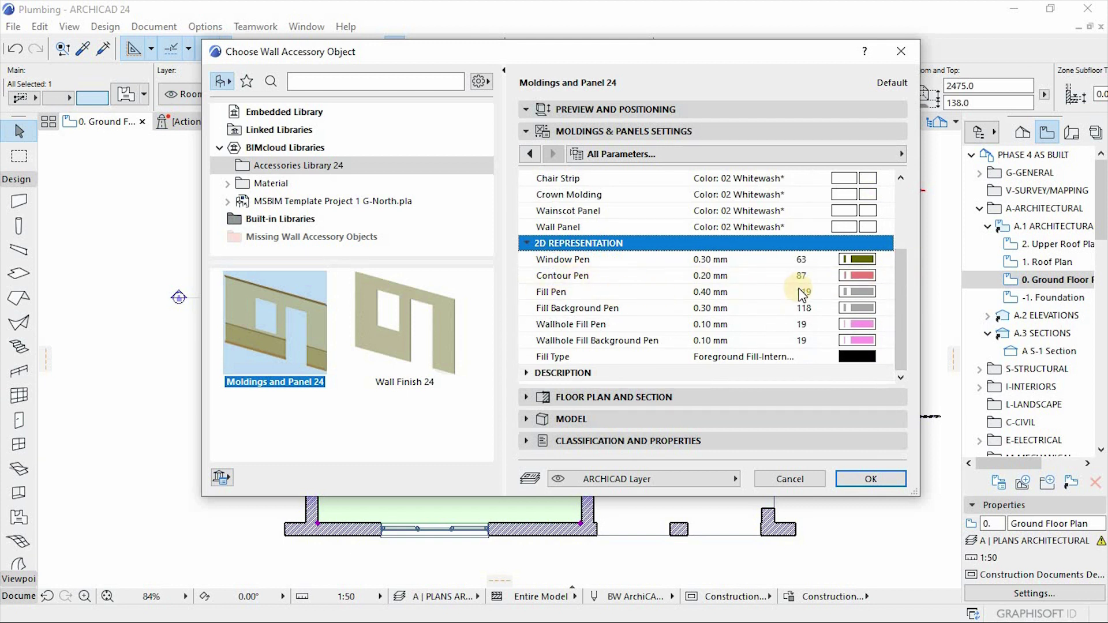
click(860, 261)
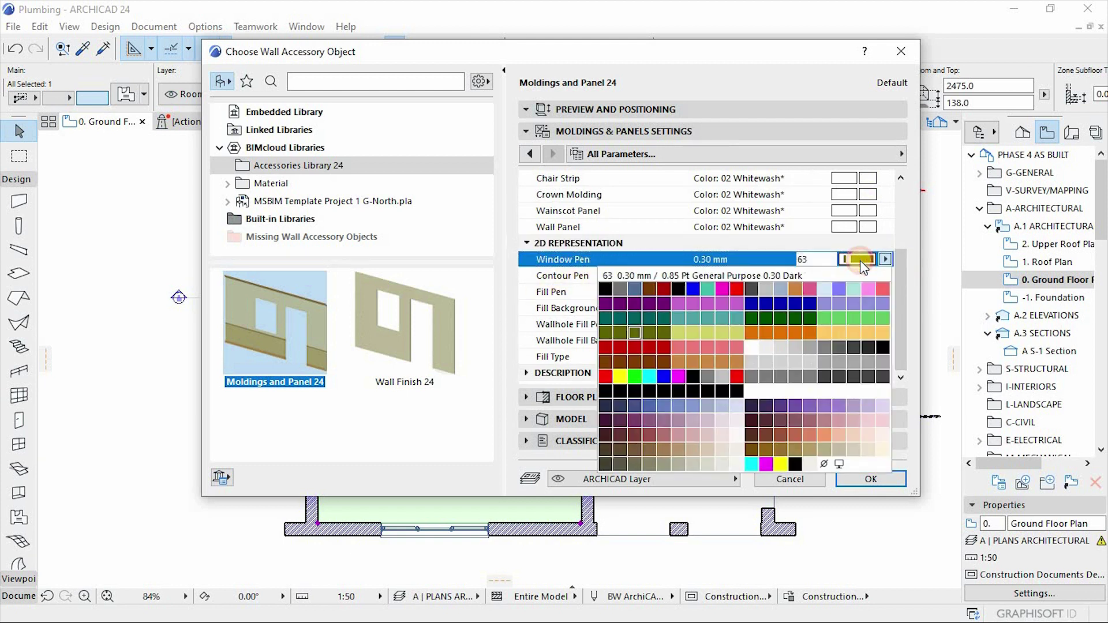
click(678, 290)
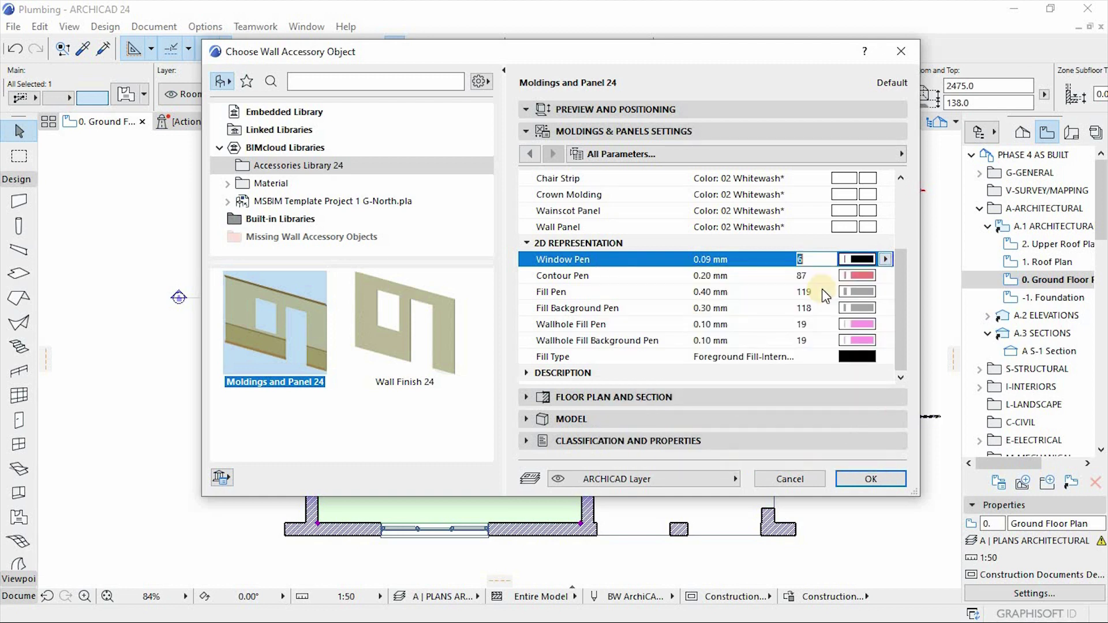
click(859, 276)
click(678, 305)
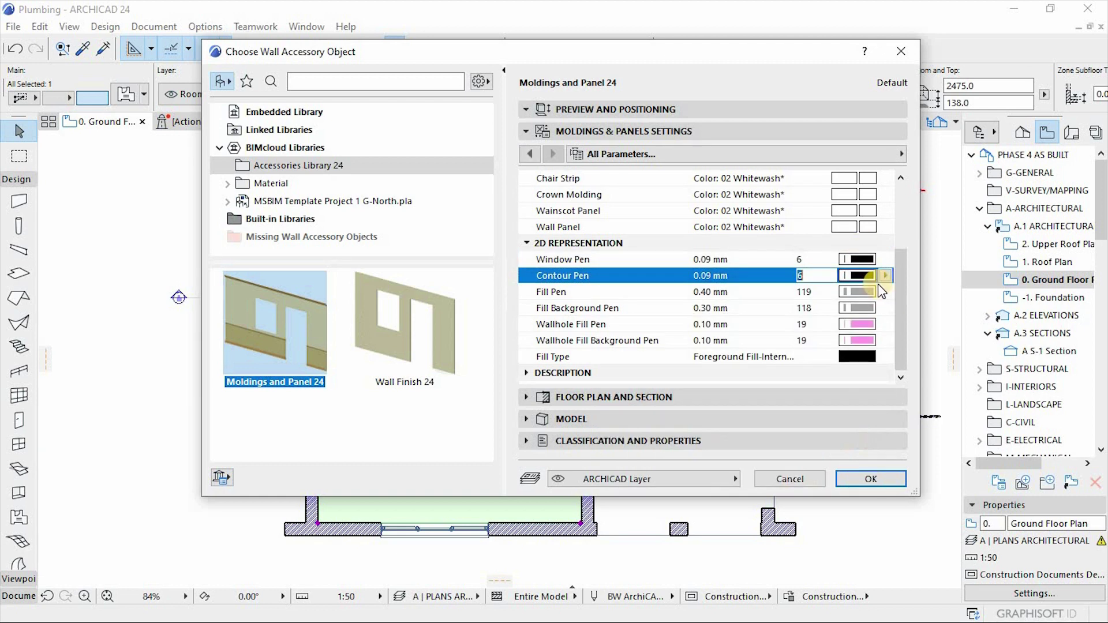
click(878, 287)
click(678, 321)
- Set the fill background and both wallhole fill pens to pen 6, and choose fill type % 12.5
click(840, 314)
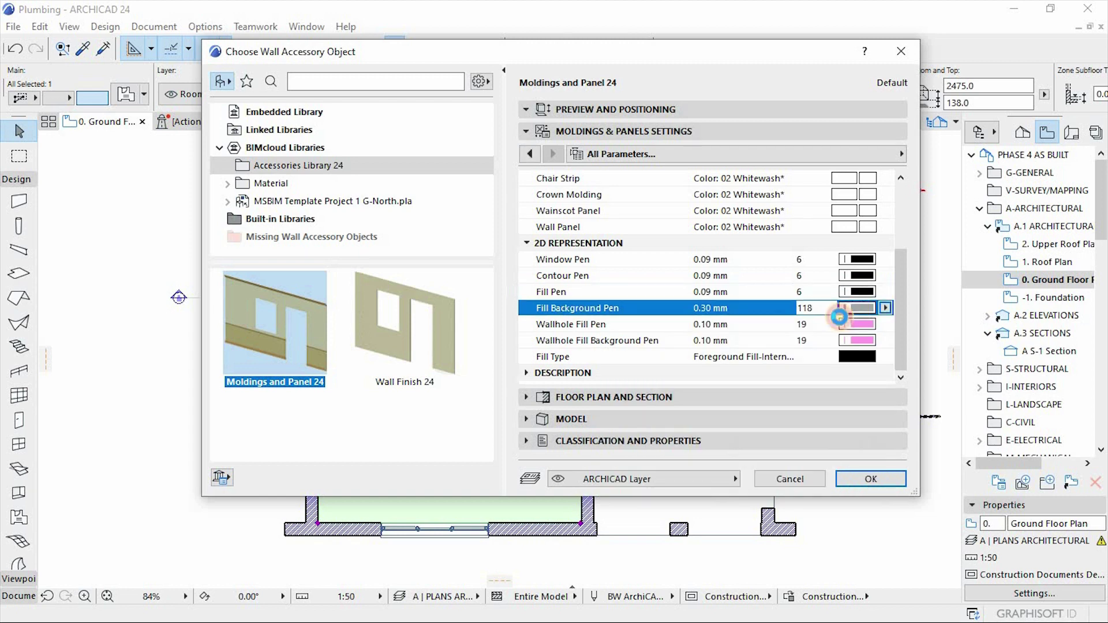
click(679, 338)
click(841, 325)
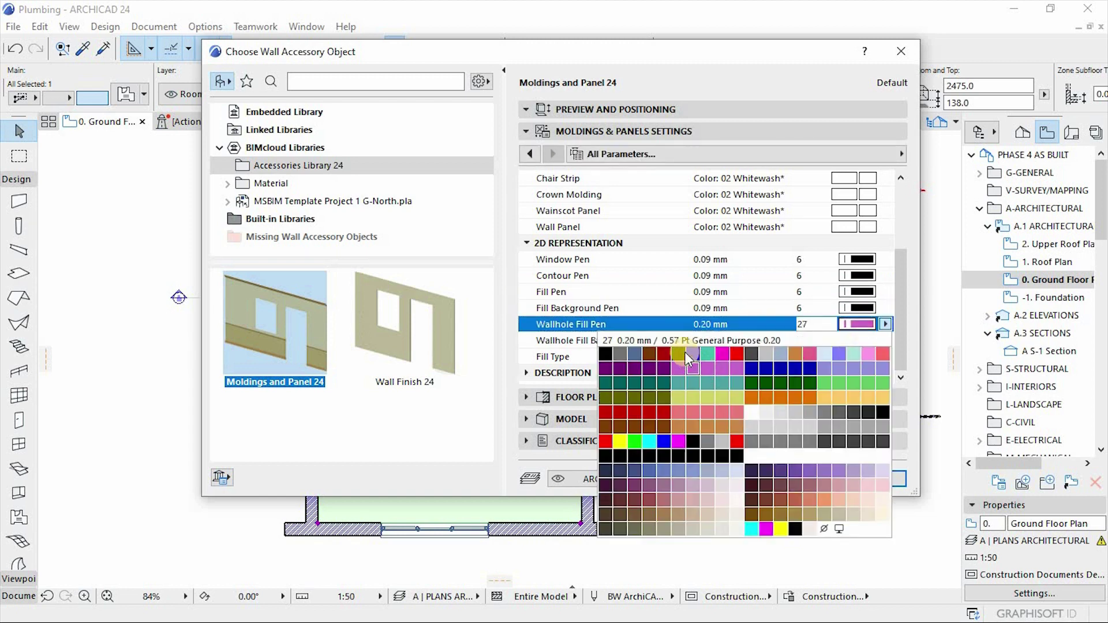
click(679, 354)
click(868, 341)
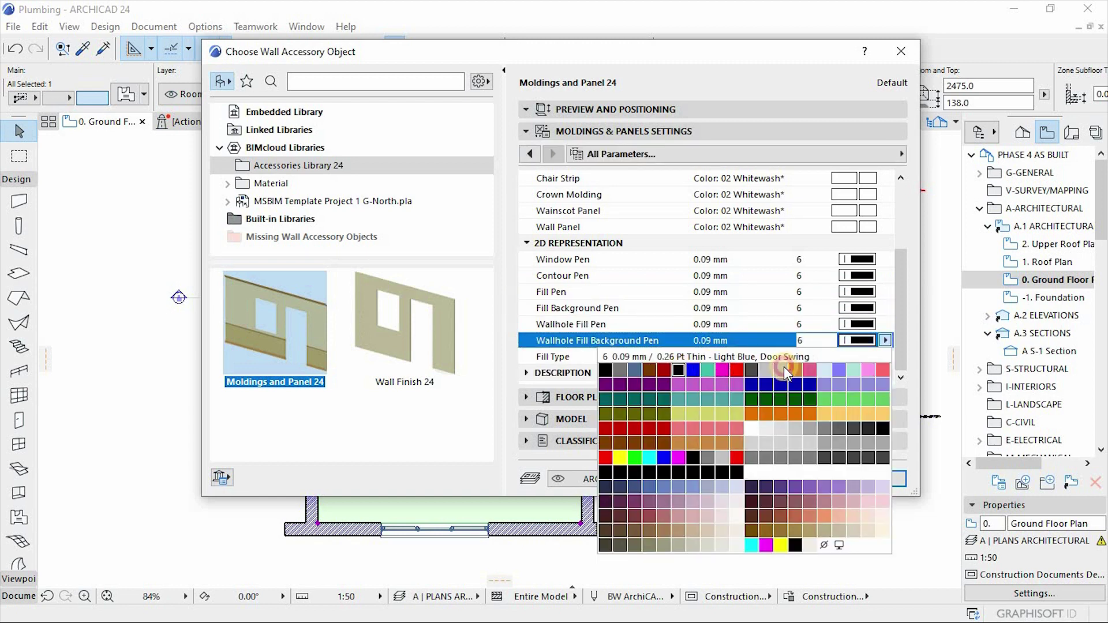
click(786, 370)
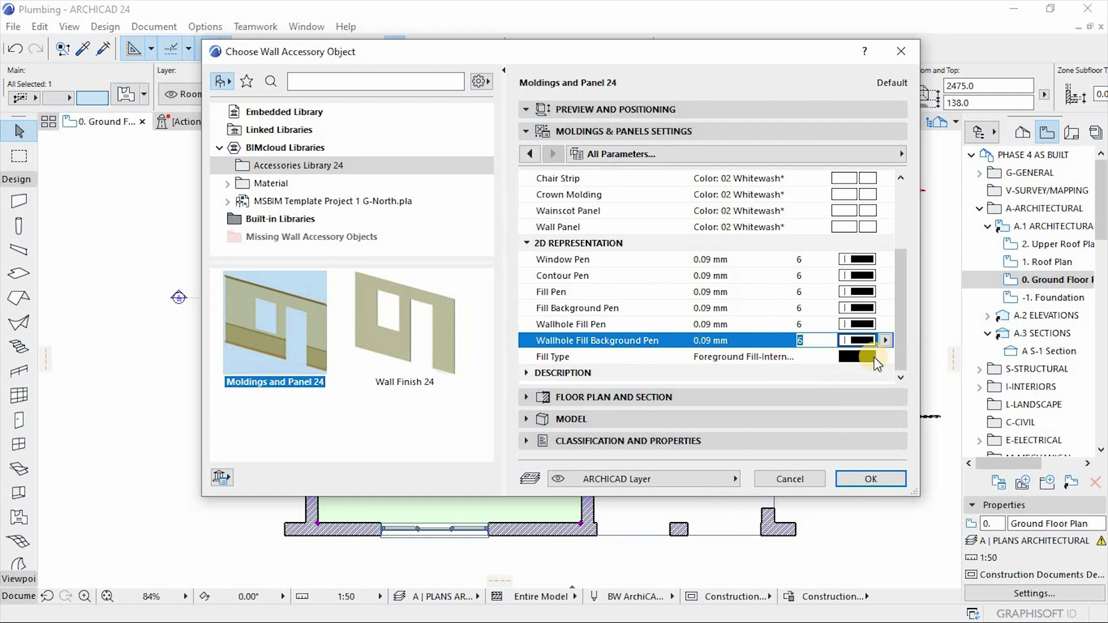
click(872, 357)
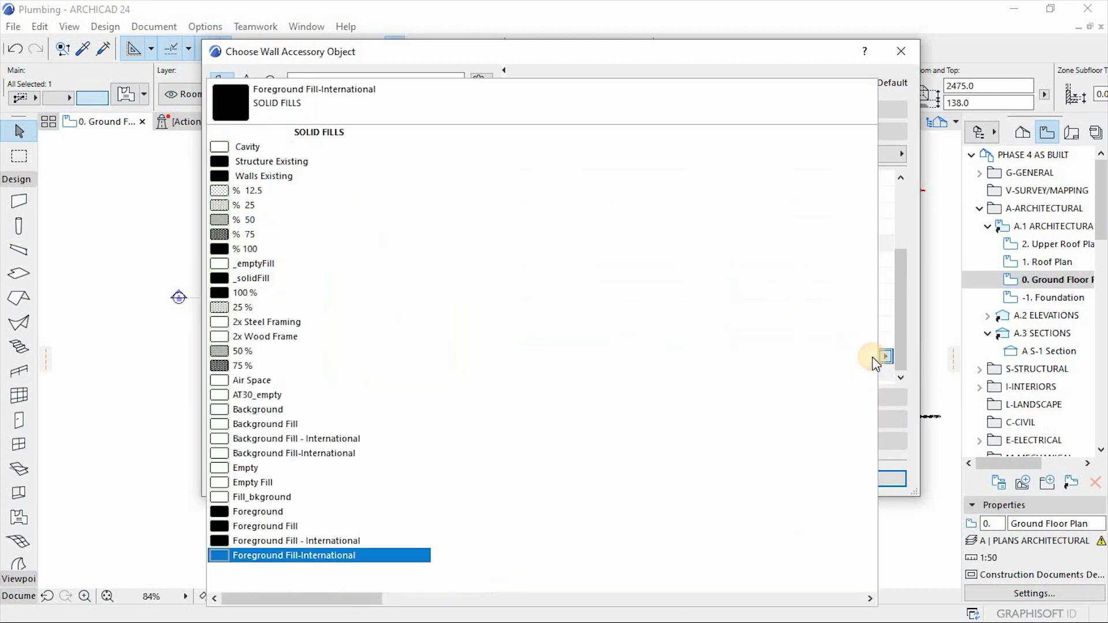
click(247, 192)
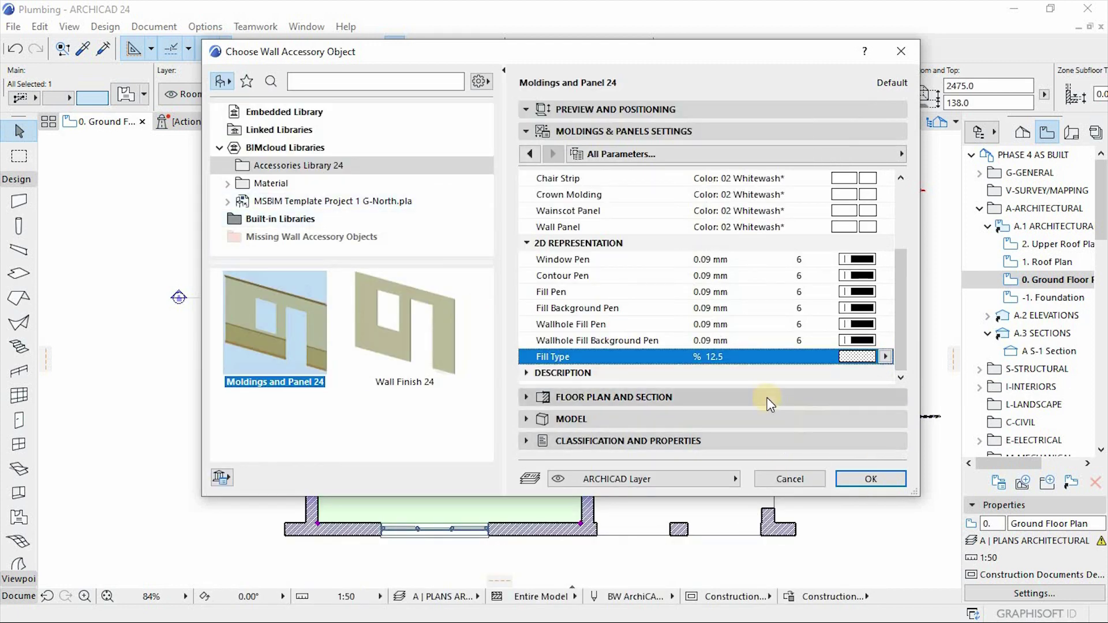
- Put Moldings and Panel 24 on the Room Data Sheet.ROOM DATA layer and accept it as wall accessory
click(700, 479)
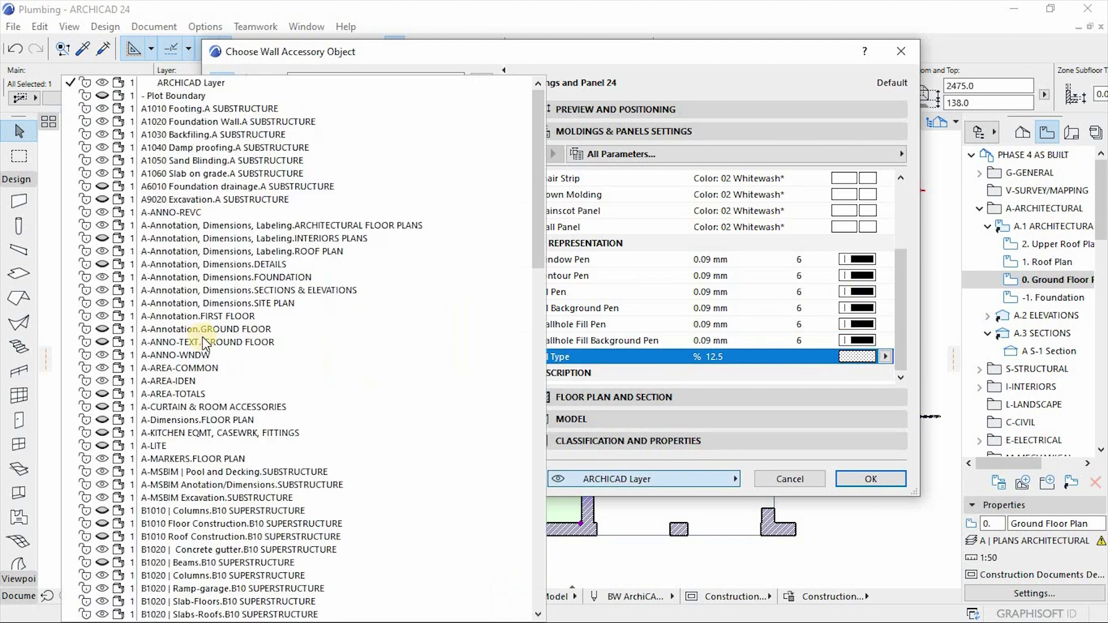
drag(536, 115, 542, 445)
click(306, 514)
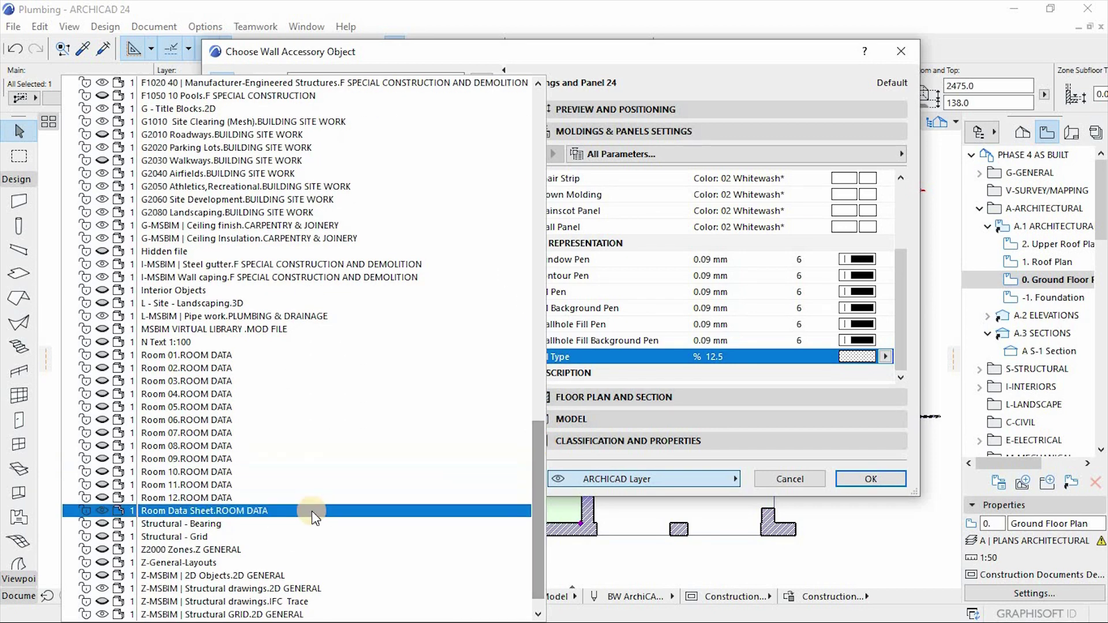
mouse_move(259, 510)
mouse_down()
mouse_move(248, 410)
mouse_move(252, 521)
mouse_up()
click(407, 510)
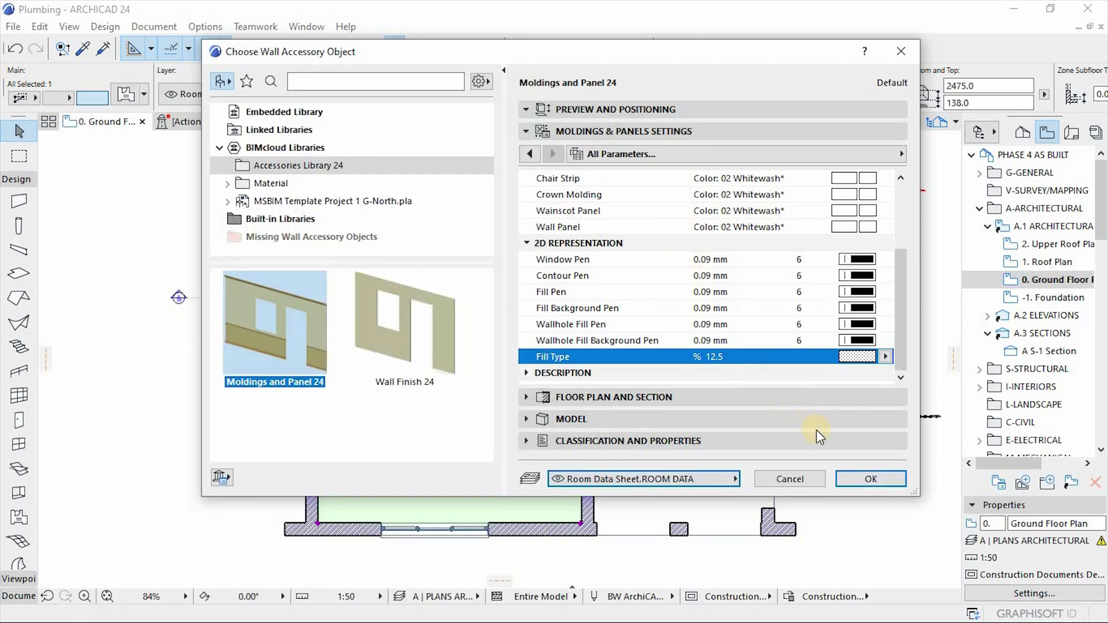
click(863, 477)
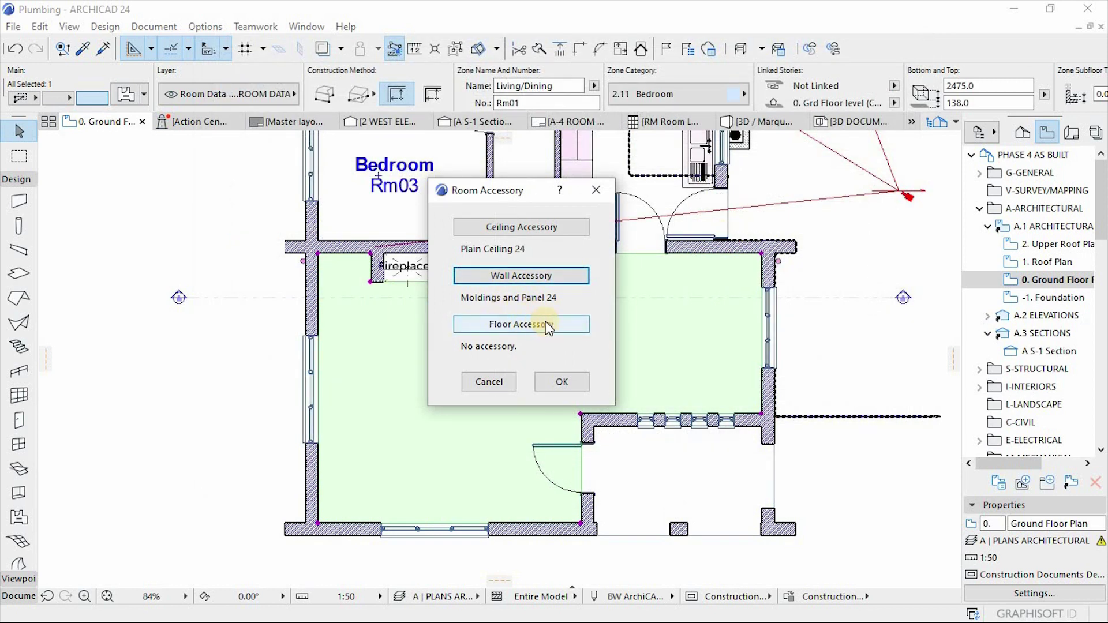
- Open the floor accessory chooser, preview Gala marble and Tino stone, and view all Tino parameters
click(508, 325)
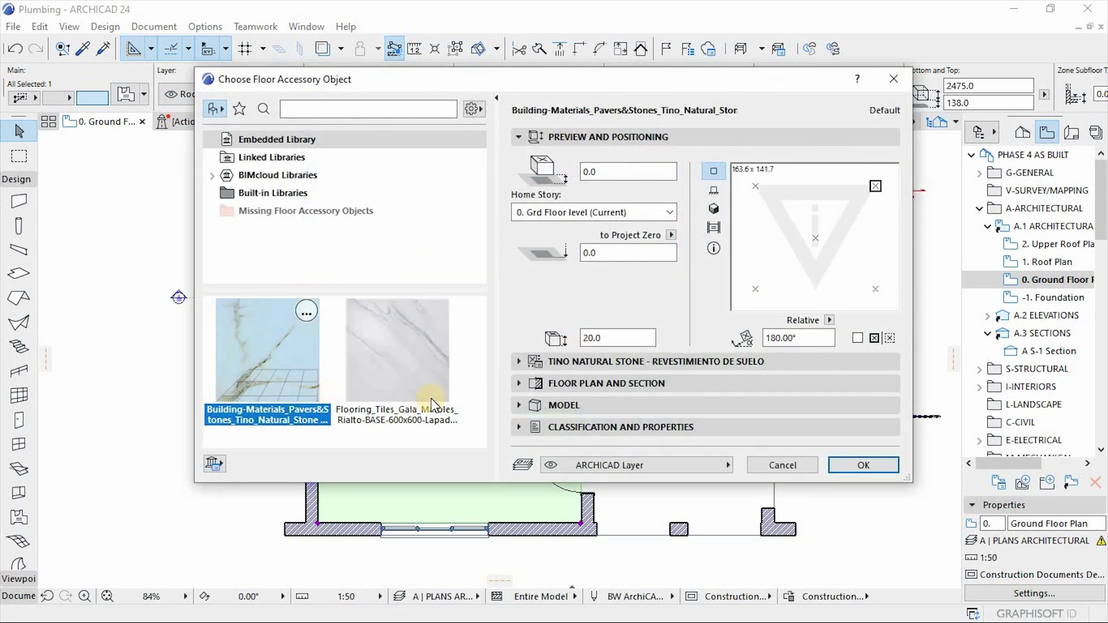
drag(471, 72, 485, 43)
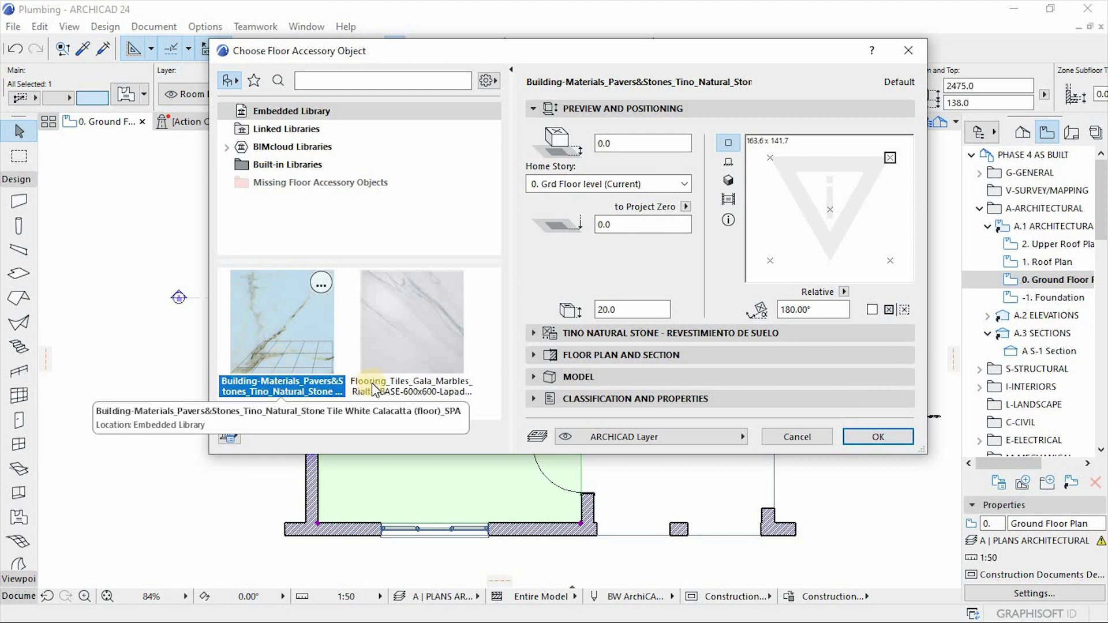
click(412, 358)
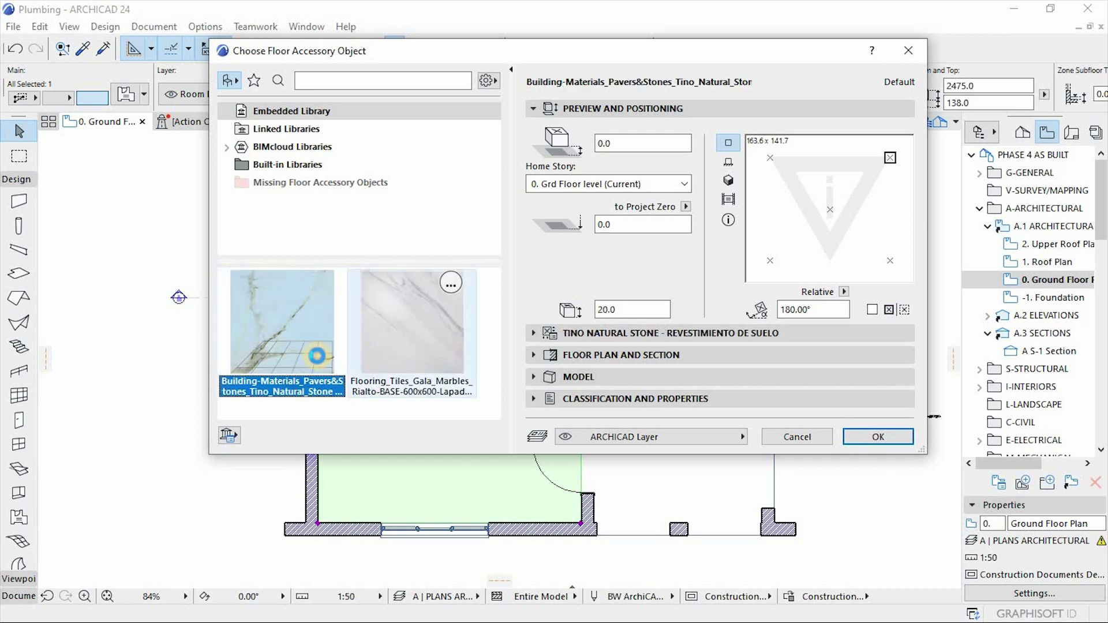
click(305, 376)
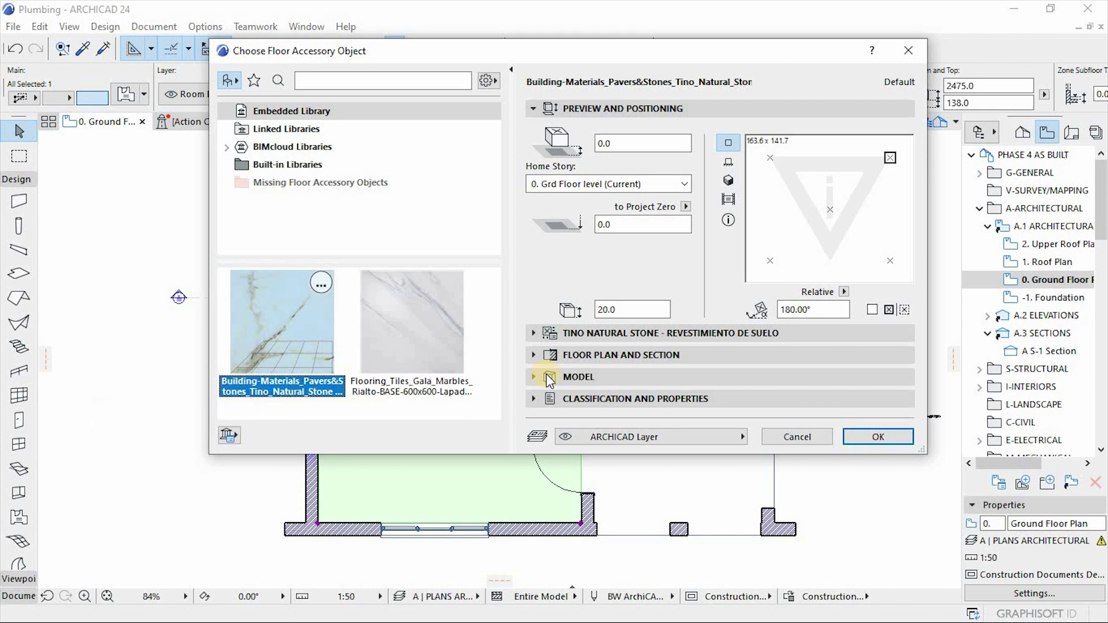
click(536, 334)
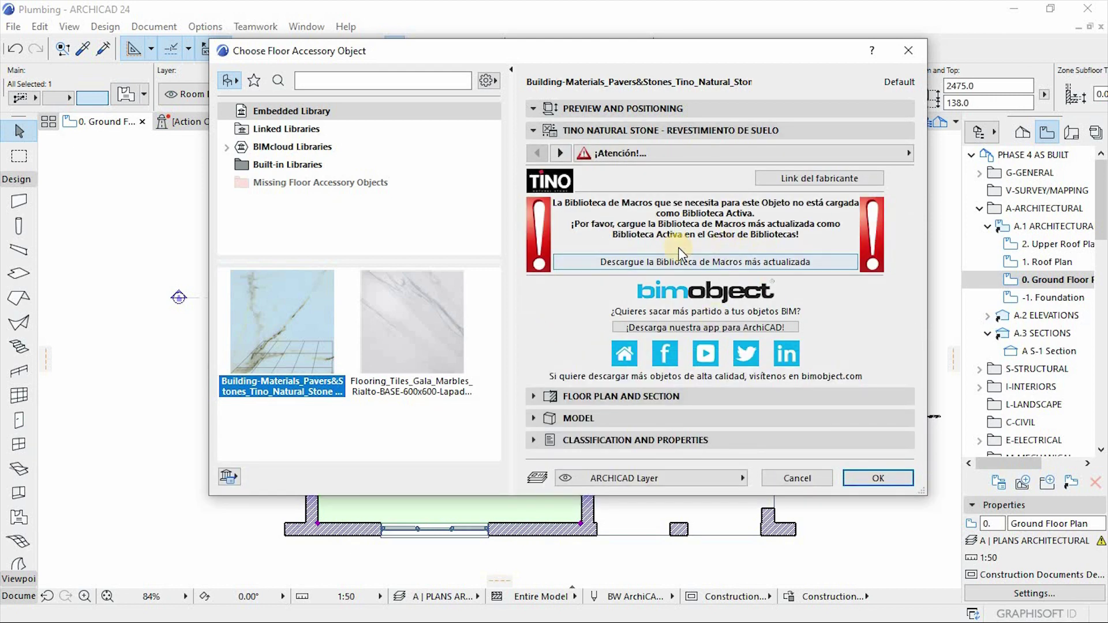
click(561, 153)
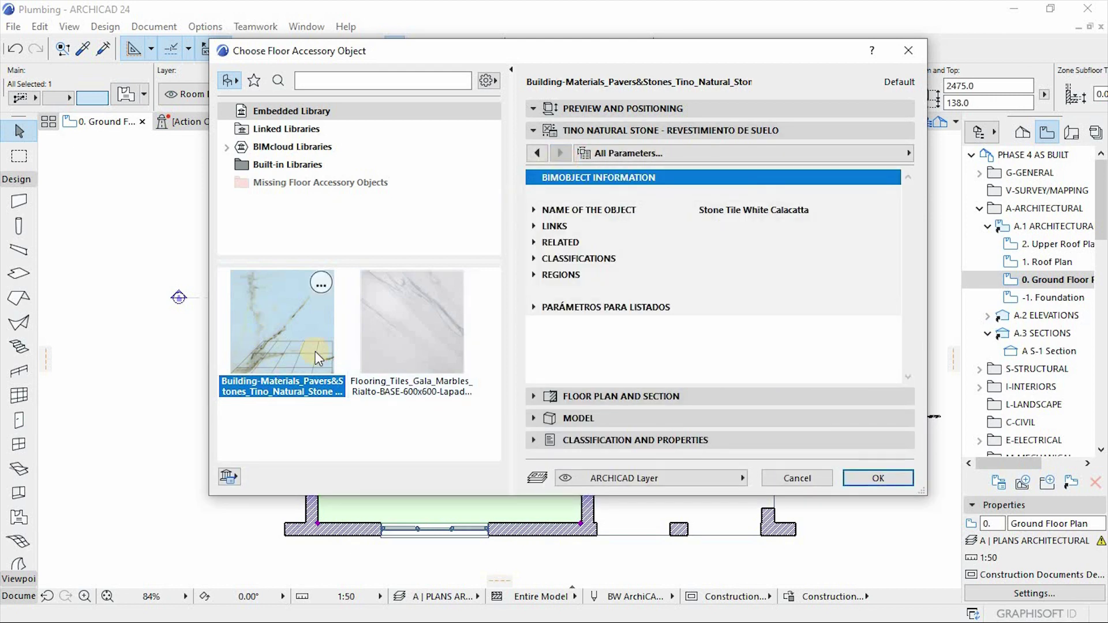
- Review all Gala tile parameters, return to Tino stone, then expand BIMcloud Accessories Library 24
click(408, 320)
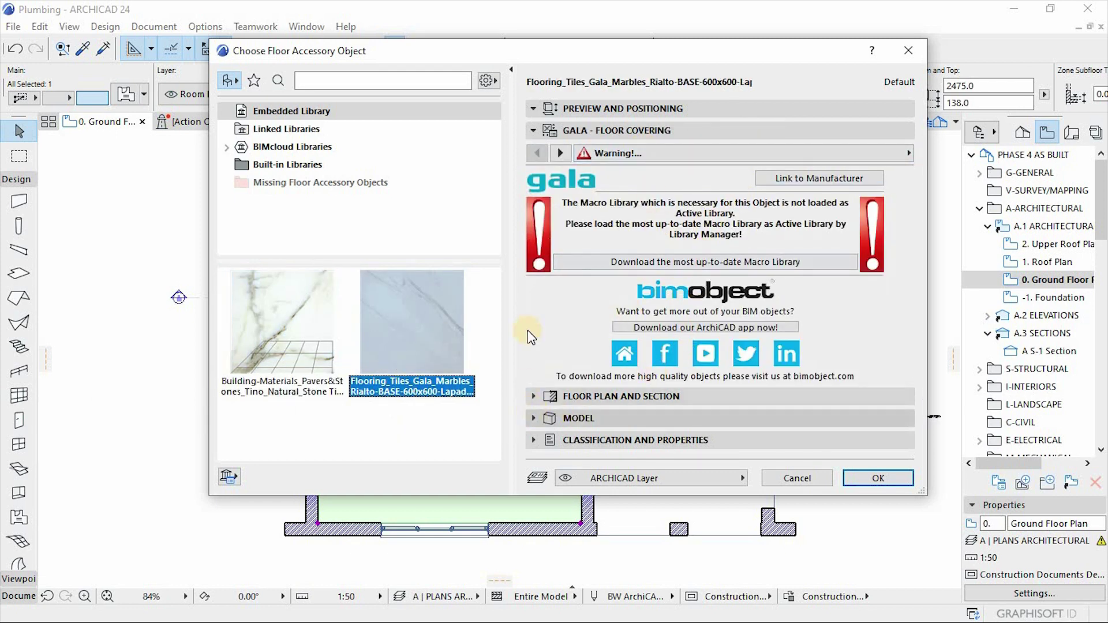
click(560, 154)
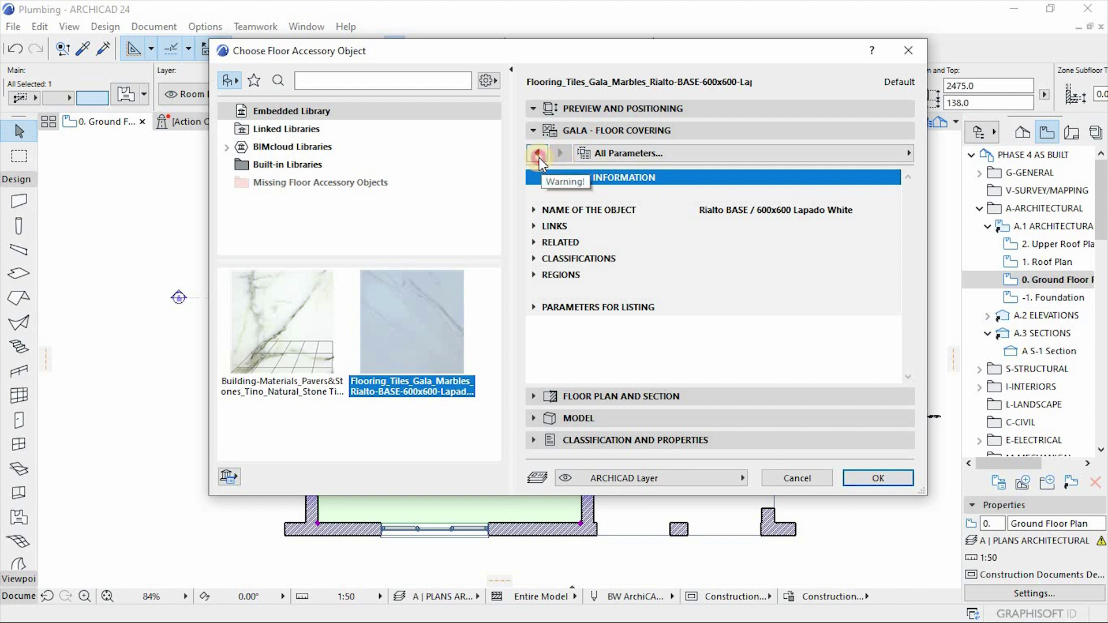
click(539, 157)
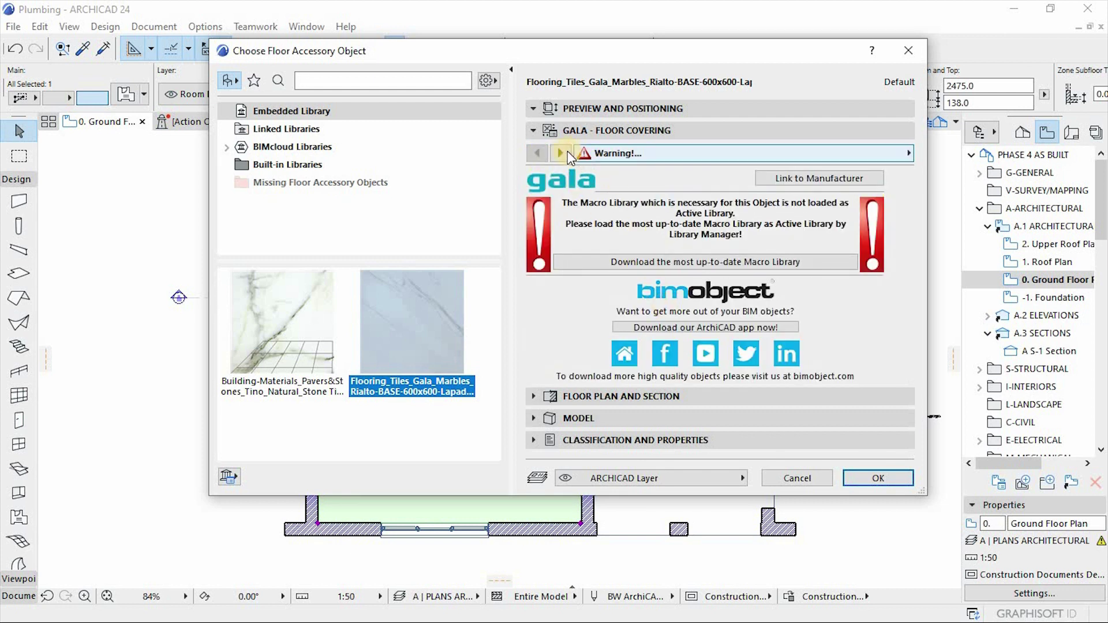
click(560, 153)
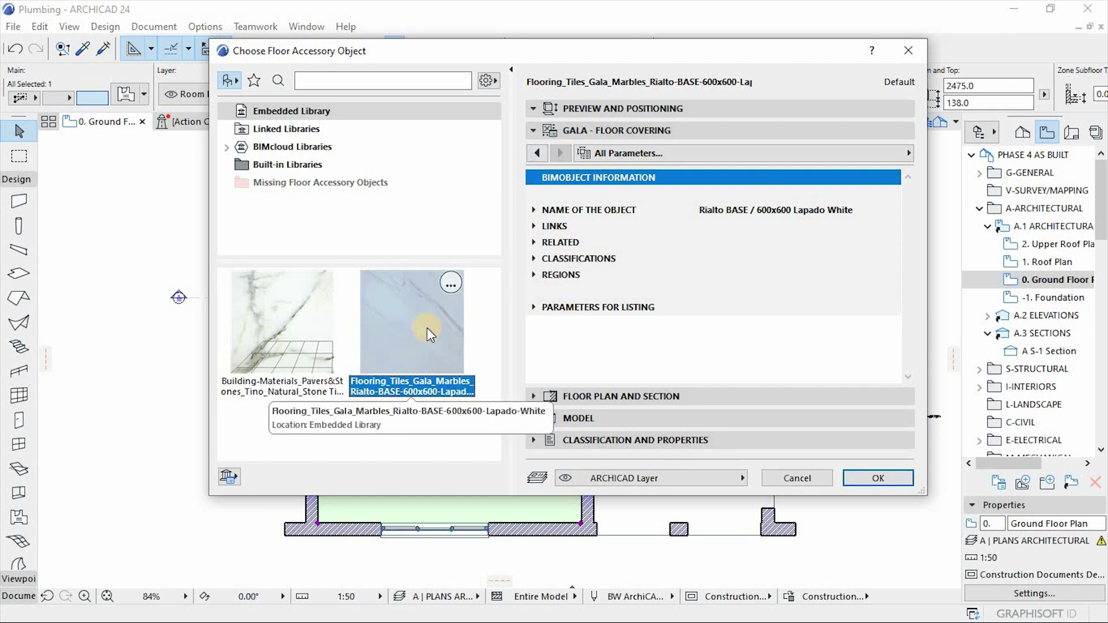
click(299, 347)
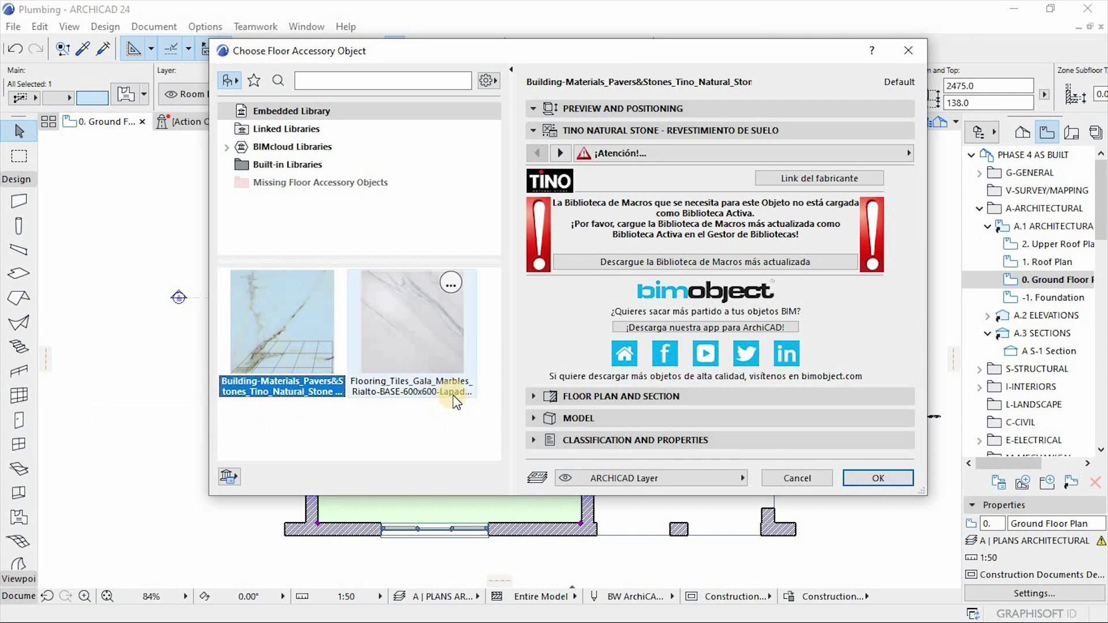
click(226, 152)
click(275, 166)
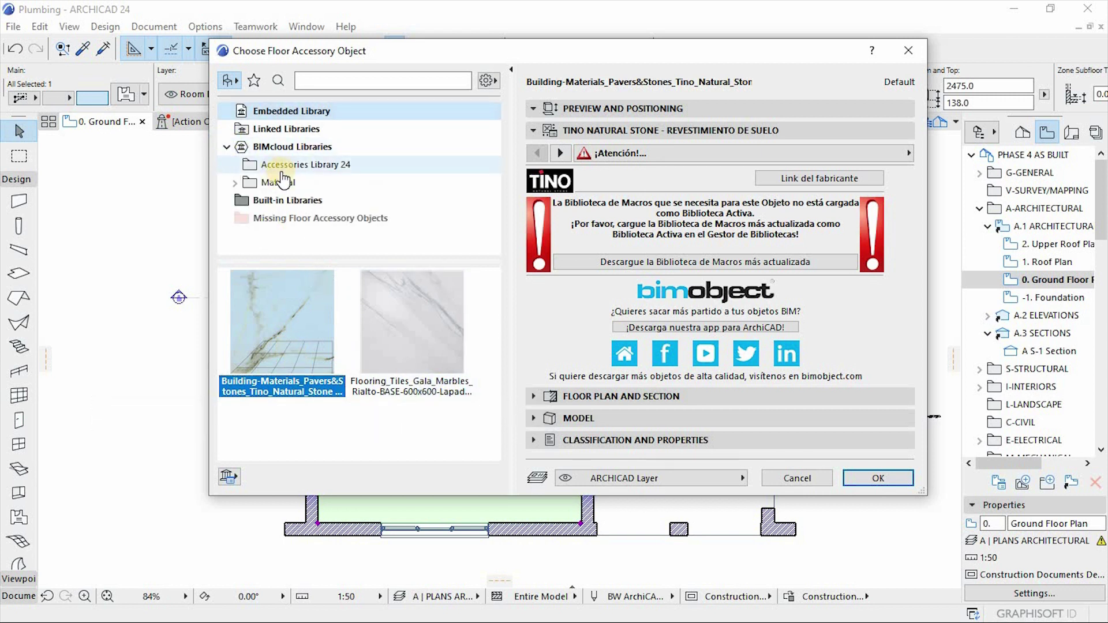
- Expand the Material folder and preview the Caesar Portraits floor tile
click(246, 185)
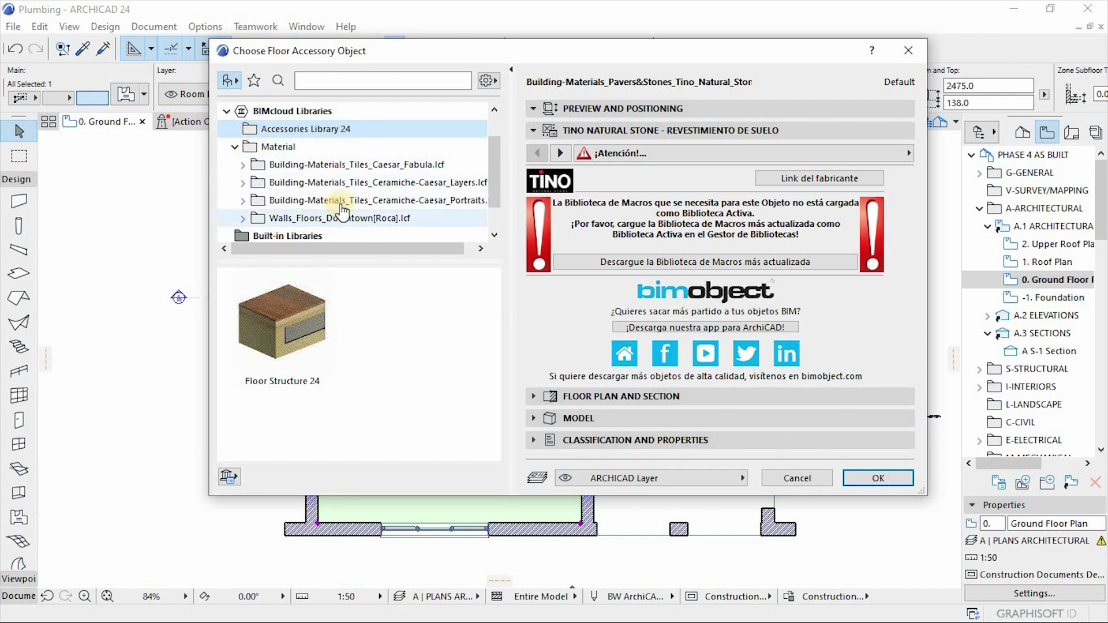
click(370, 202)
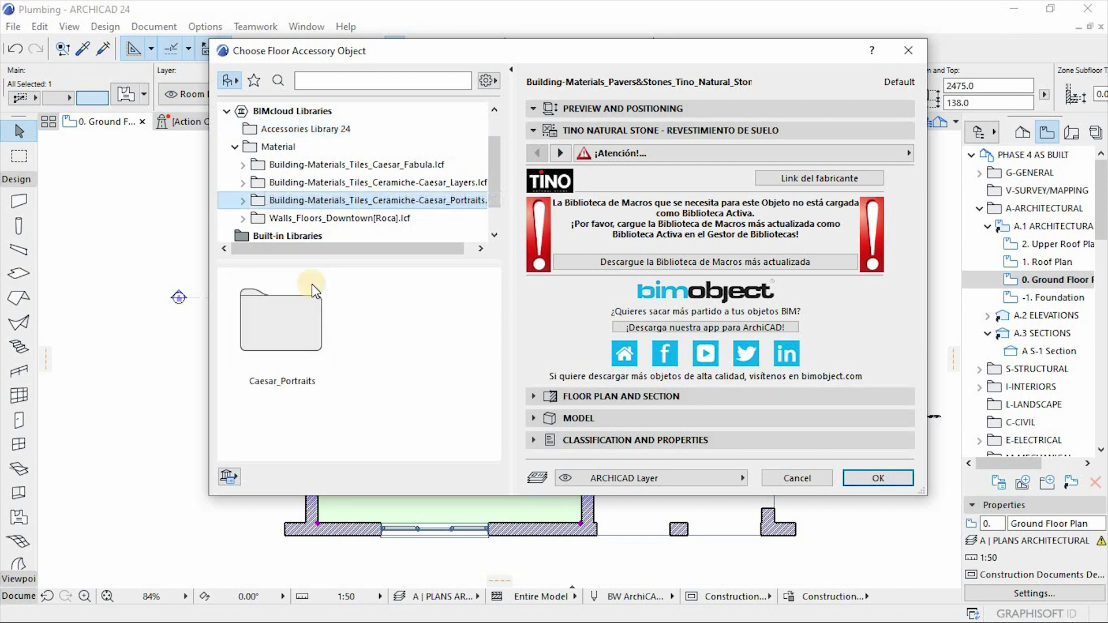
double_click(292, 322)
click(306, 340)
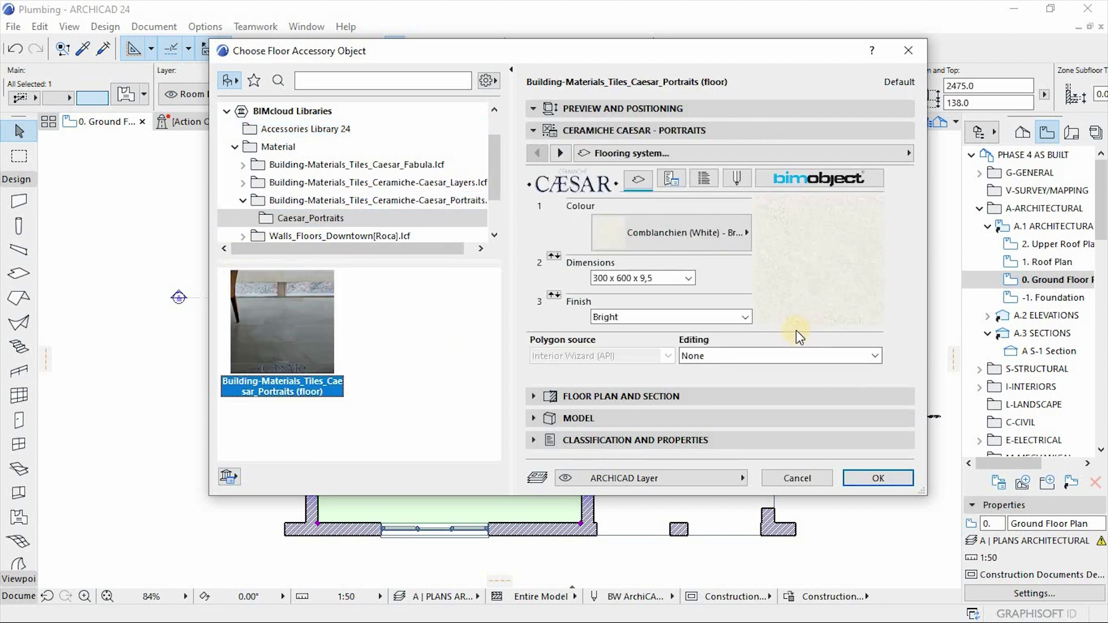
- Preview the Caesar Layers floor tile, then expand the Caesar Fabula collection
click(316, 183)
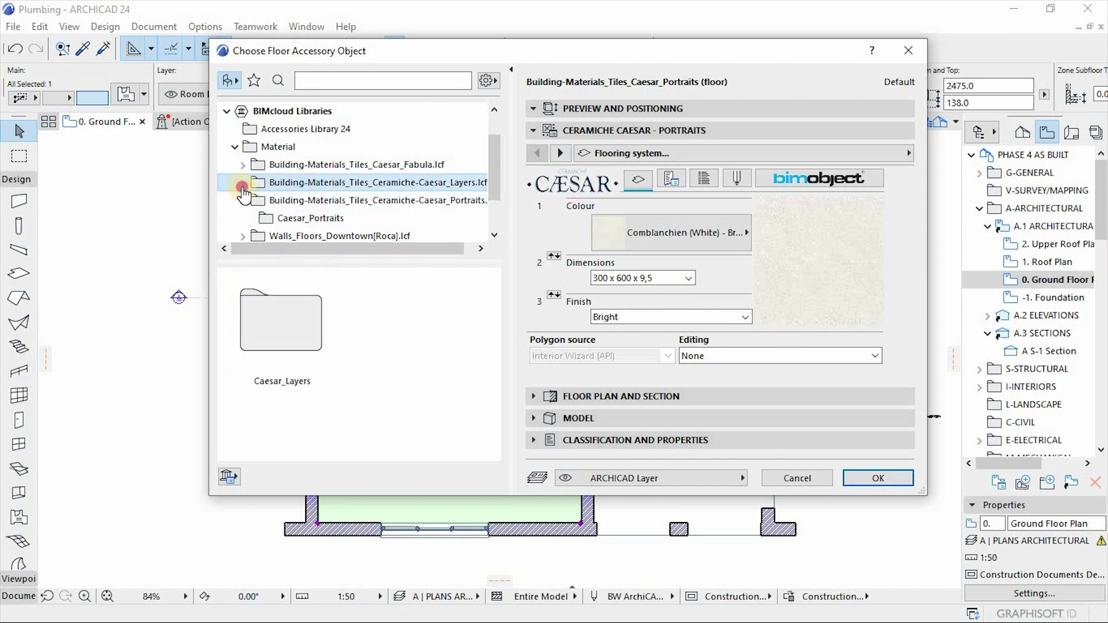
click(243, 182)
click(306, 201)
click(311, 327)
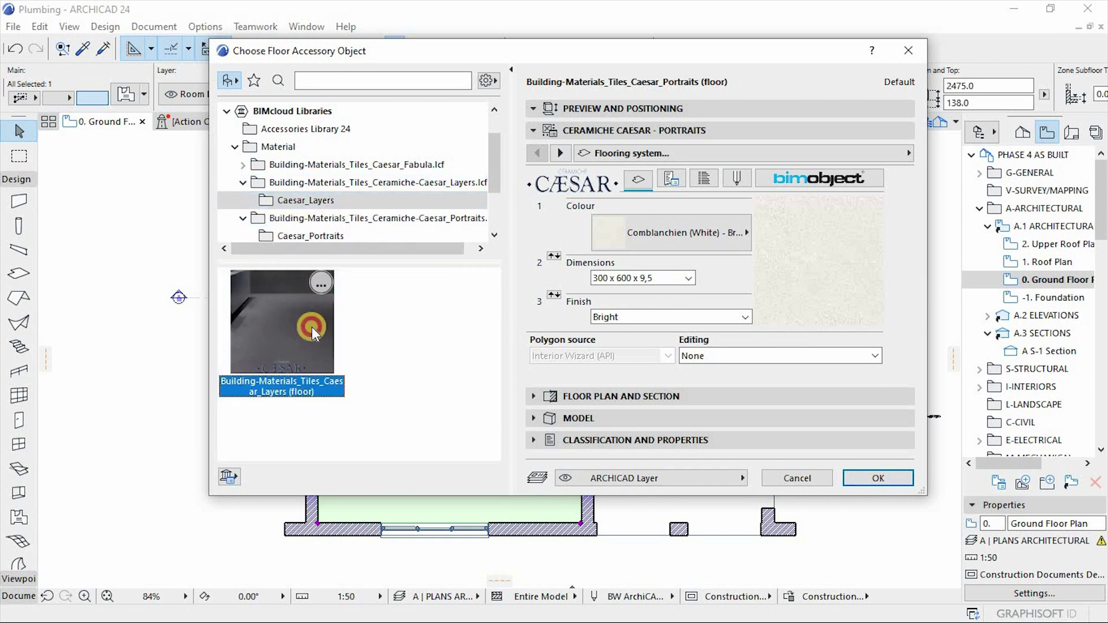
click(257, 166)
click(243, 165)
- Try the Caesar Fabula tile, then choose Caesar Layers in white matt porcelain stoneware colour
click(306, 183)
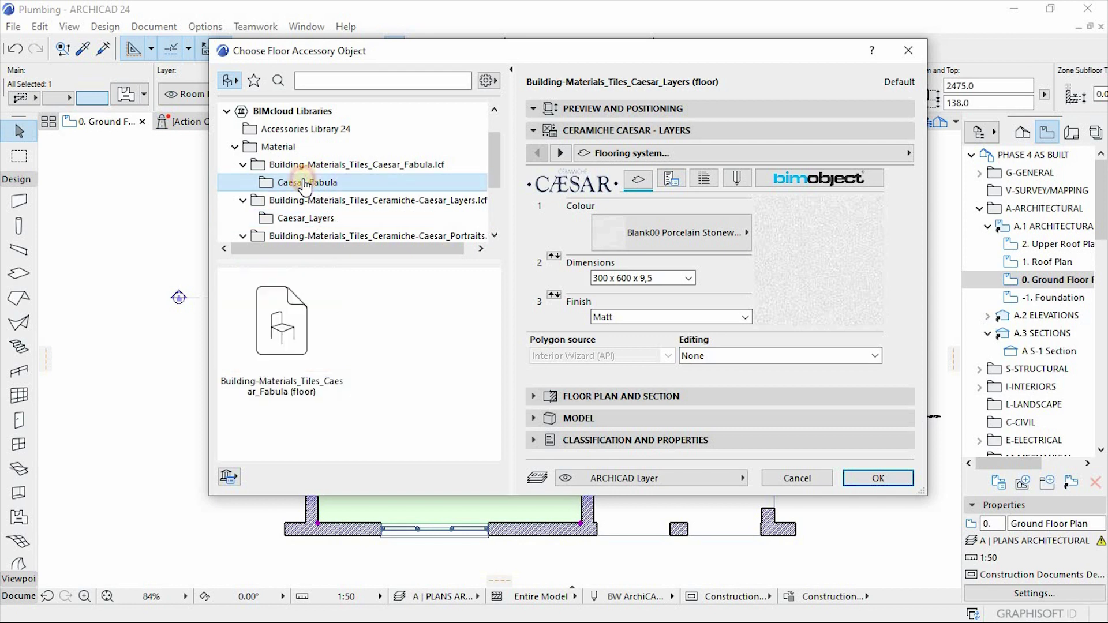
click(293, 317)
click(677, 220)
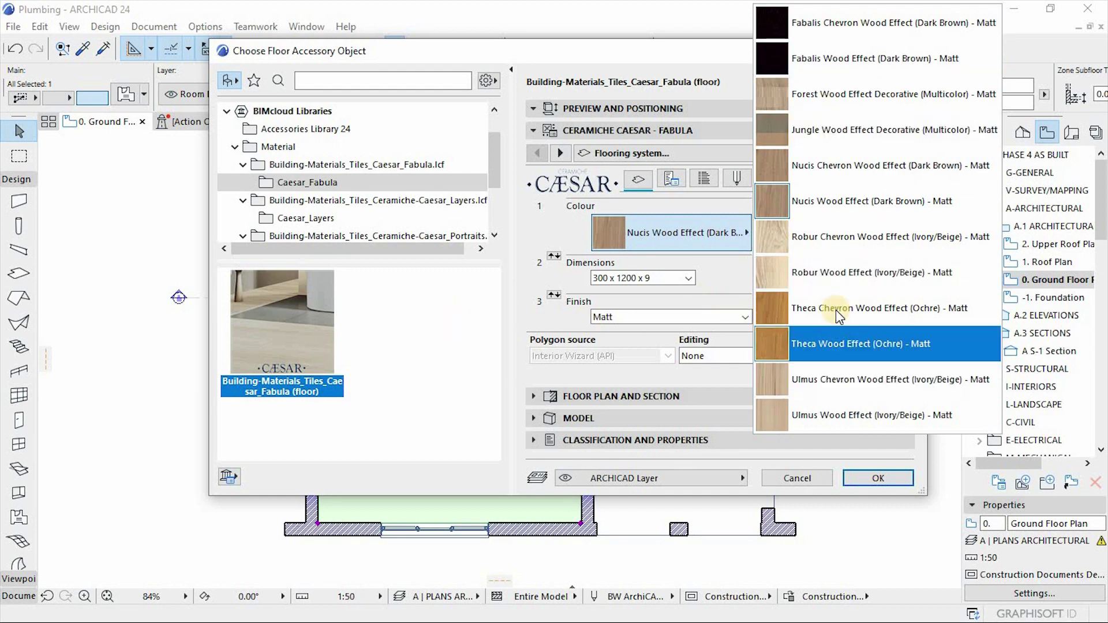
click(279, 220)
click(280, 221)
click(268, 328)
click(748, 244)
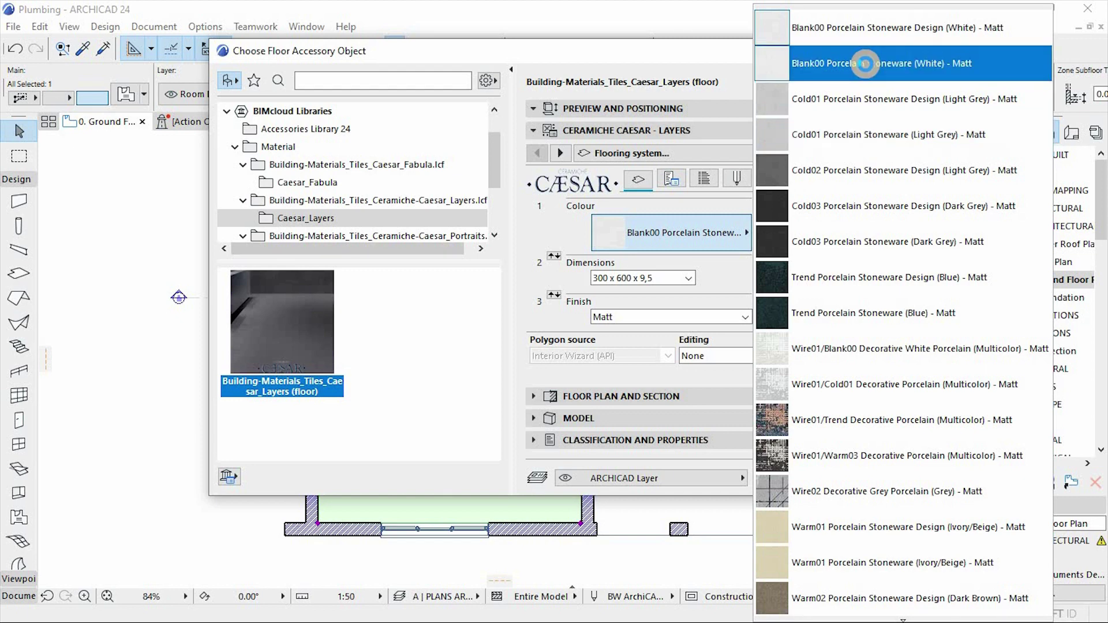
click(866, 68)
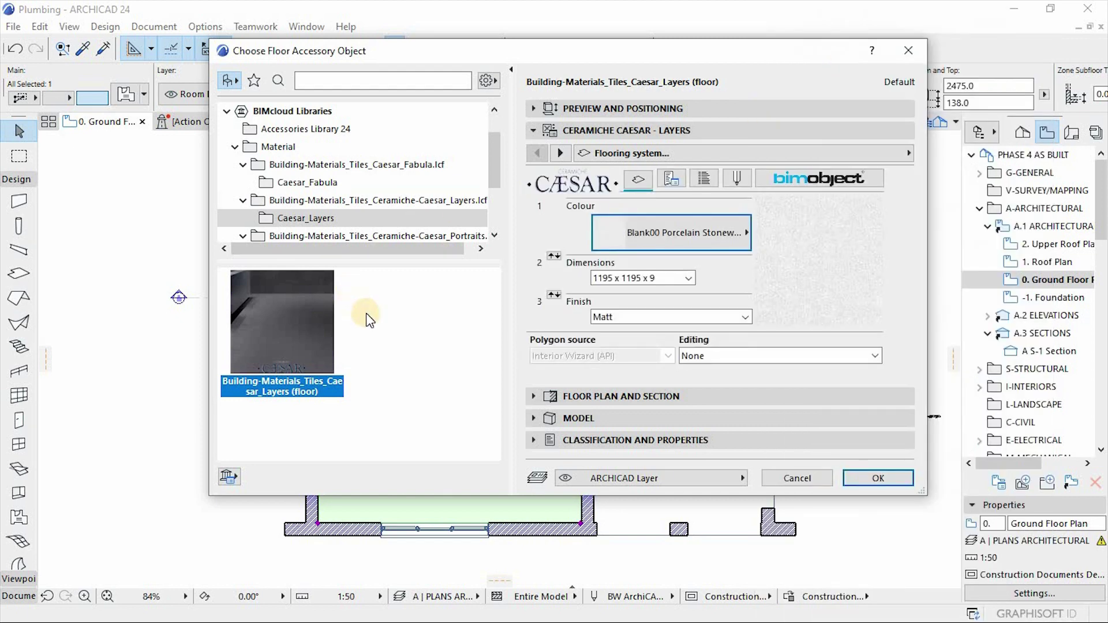
- Put the tile floor on the Room Data Sheet.ROOM DATA layer and apply it to Living/Dining
click(690, 479)
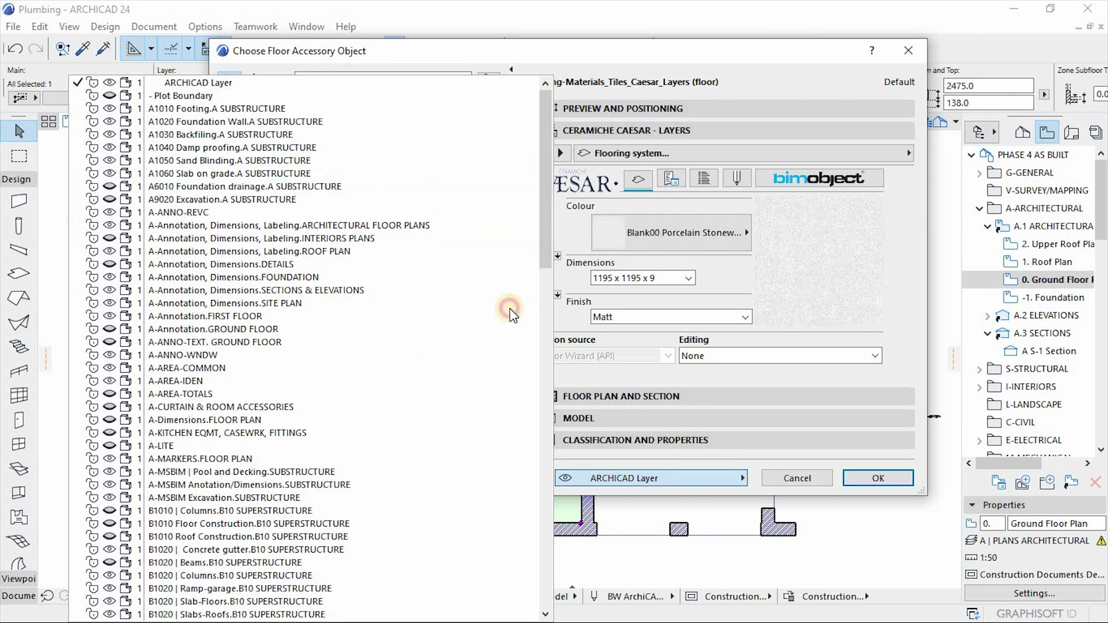
scroll(511, 308, down, 20)
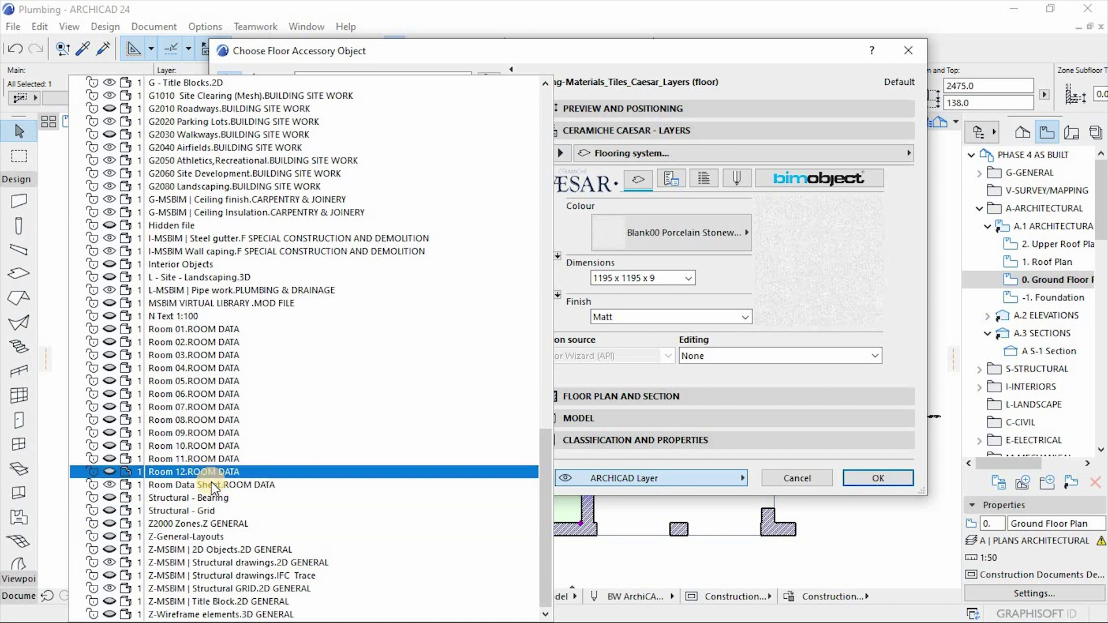
click(230, 485)
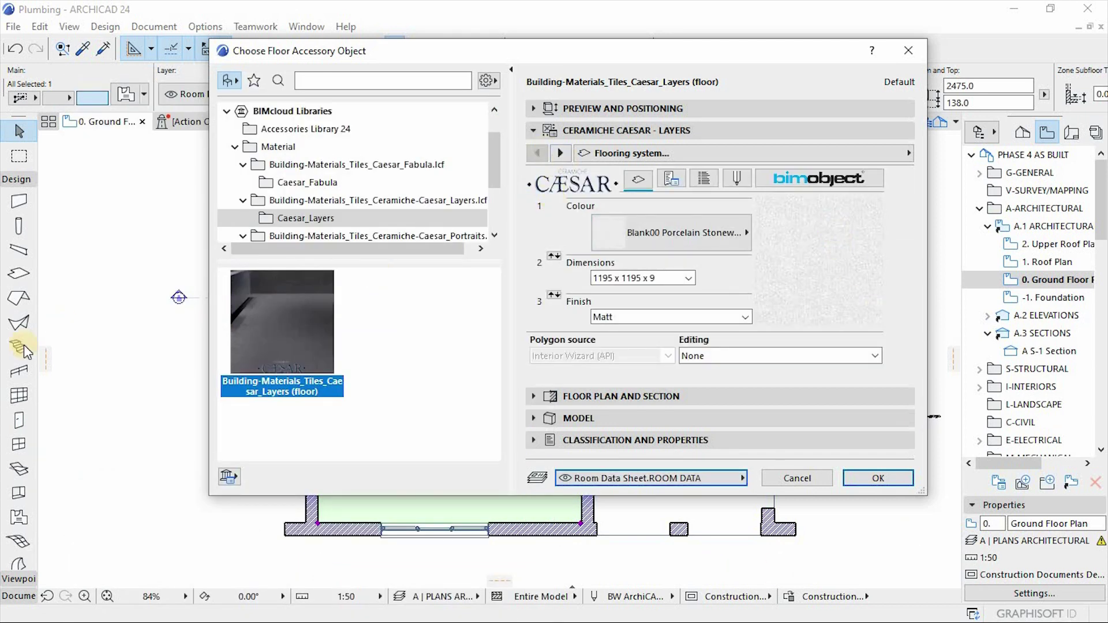
click(880, 471)
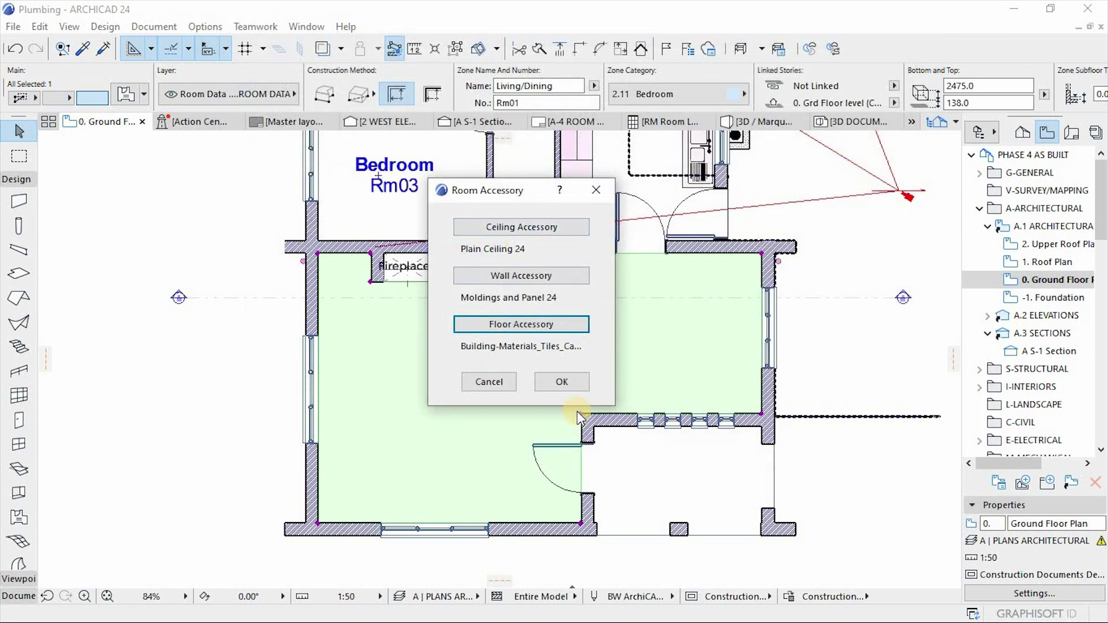
click(564, 383)
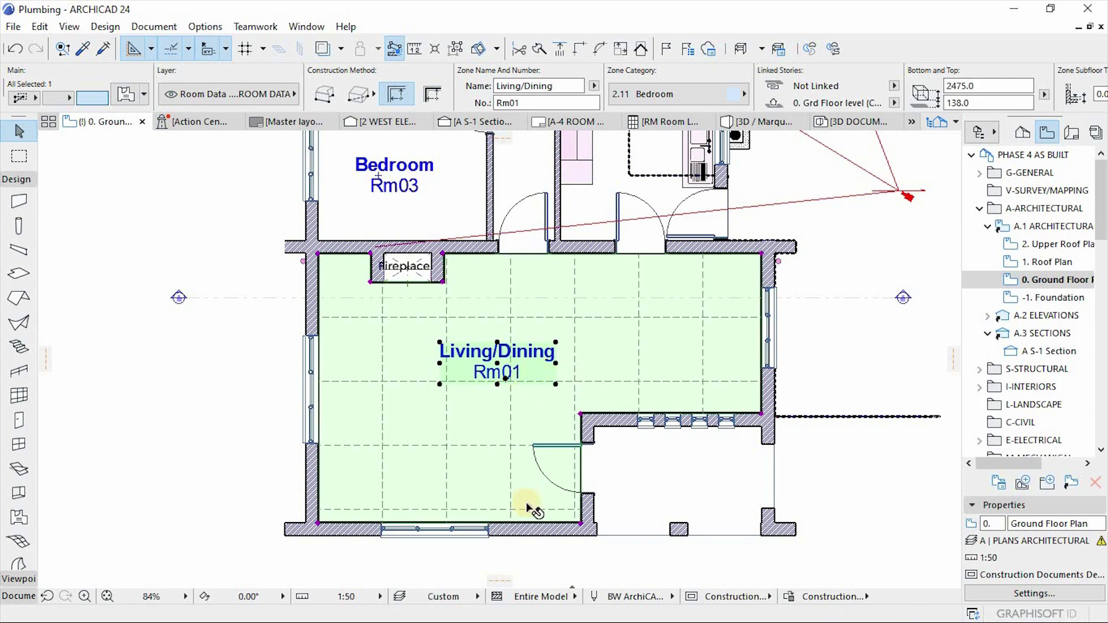
- Marquee the Living/Dining room and show it as a 3D cutaway with F5
scroll(530, 508, up, 2)
scroll(489, 424, down, 5)
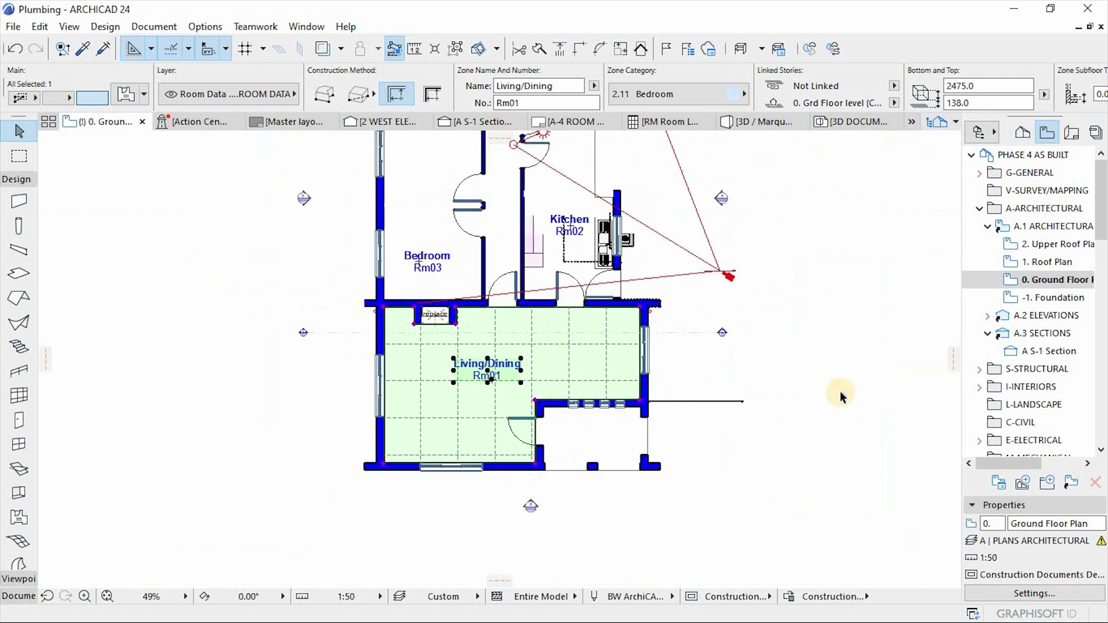
click(853, 412)
click(19, 157)
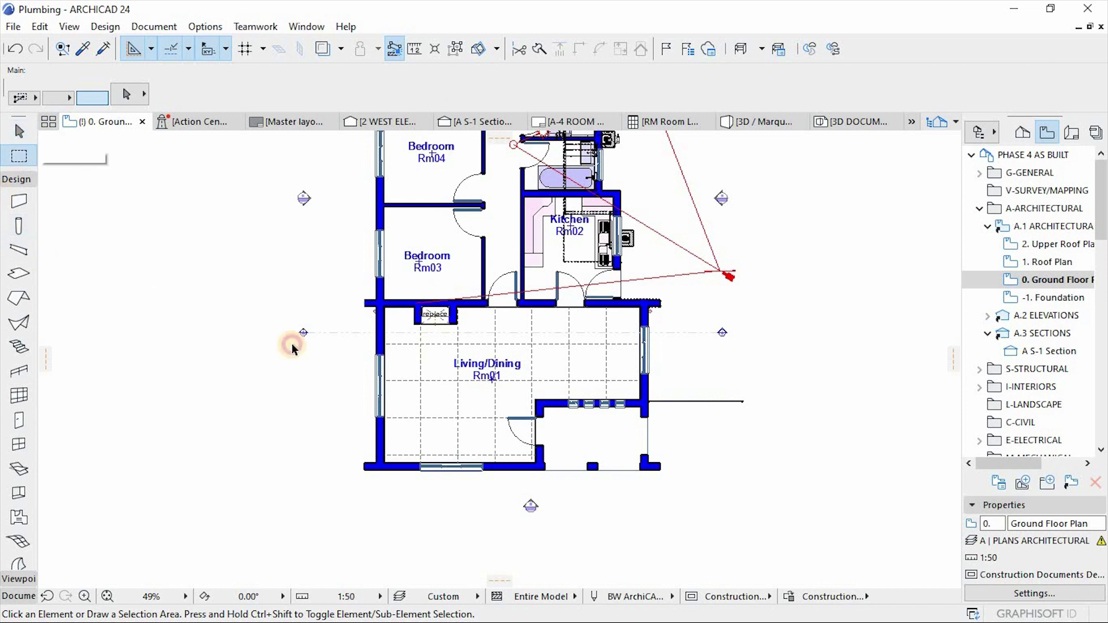
click(346, 339)
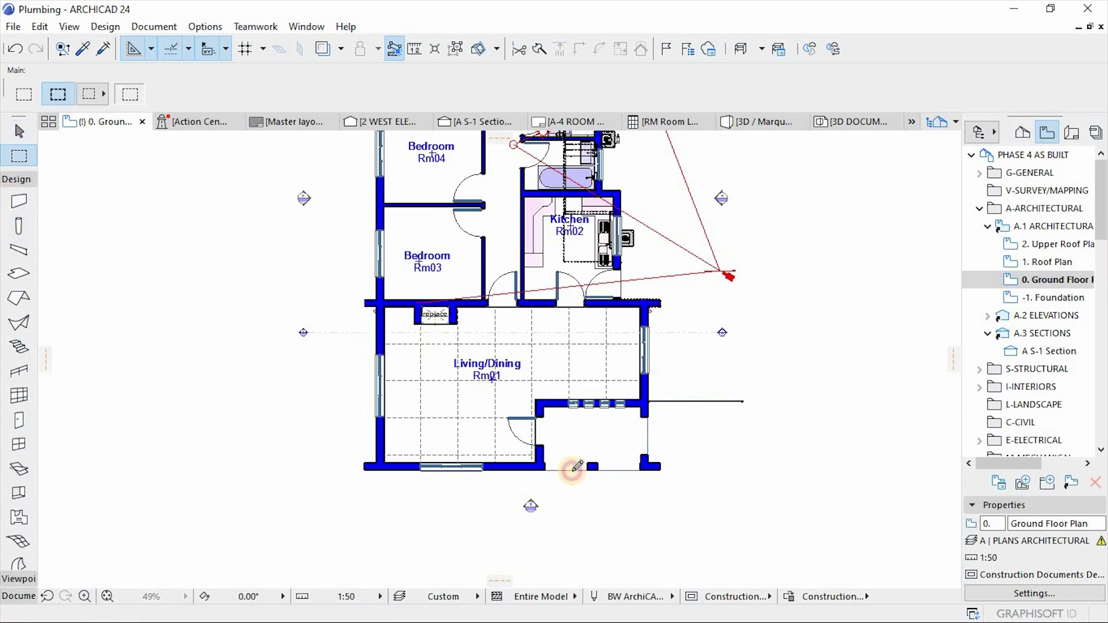
click(706, 525)
key(F5)
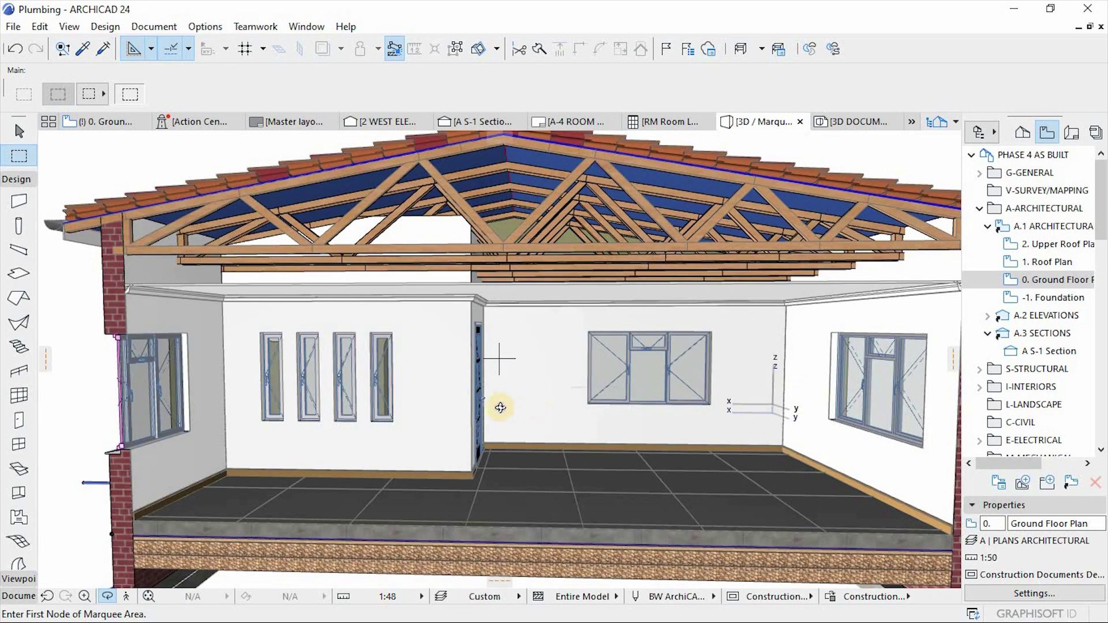
- Orbit around the room's trusses, walls and windows, then select the ceiling to inspect it
drag(435, 337, 369, 254)
scroll(370, 254, up, 2)
drag(263, 291, 479, 314)
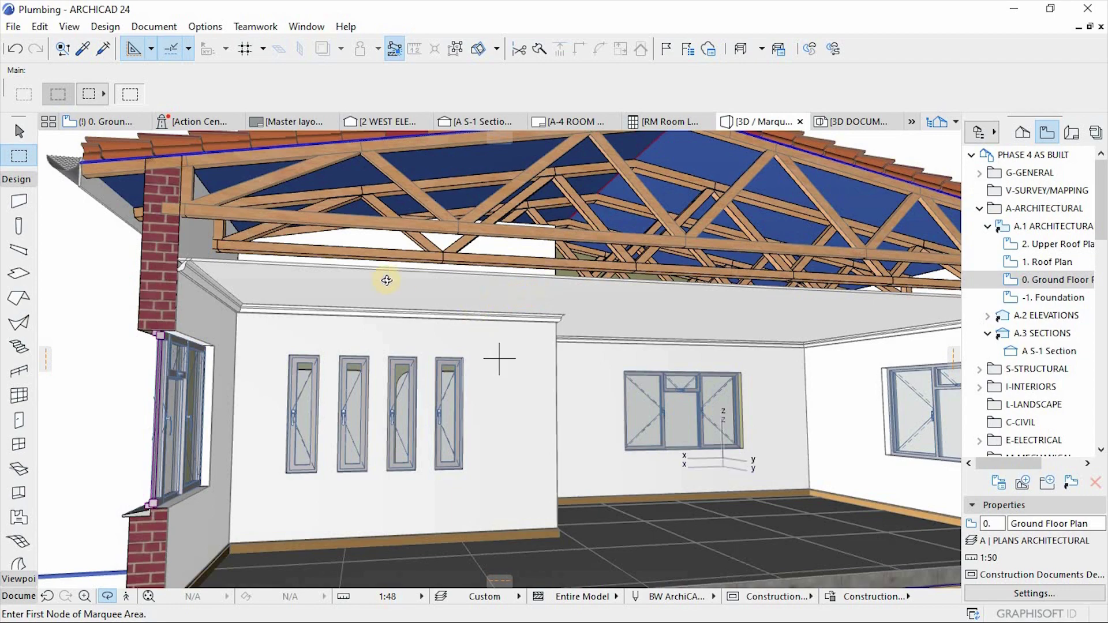
drag(386, 281, 270, 252)
scroll(297, 292, up, 3)
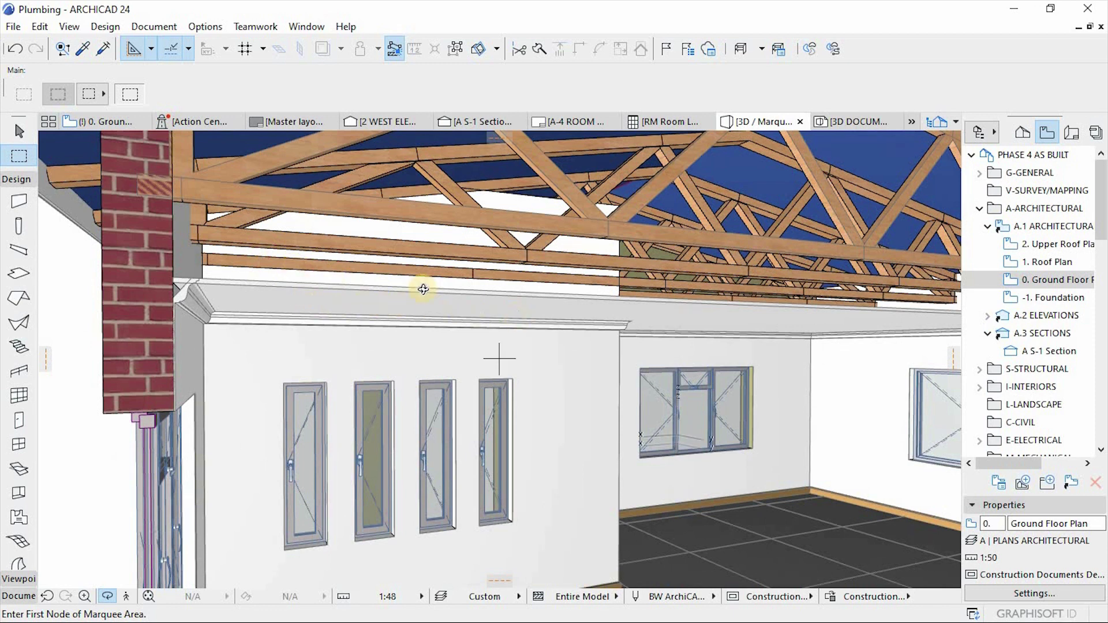
drag(388, 284, 218, 242)
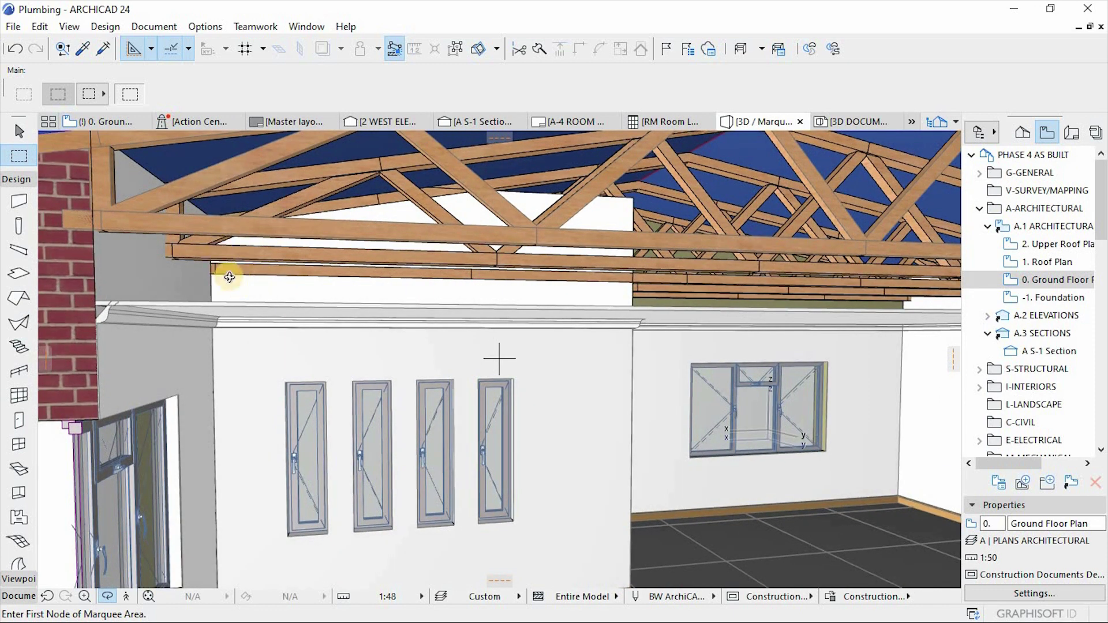
drag(649, 344, 582, 321)
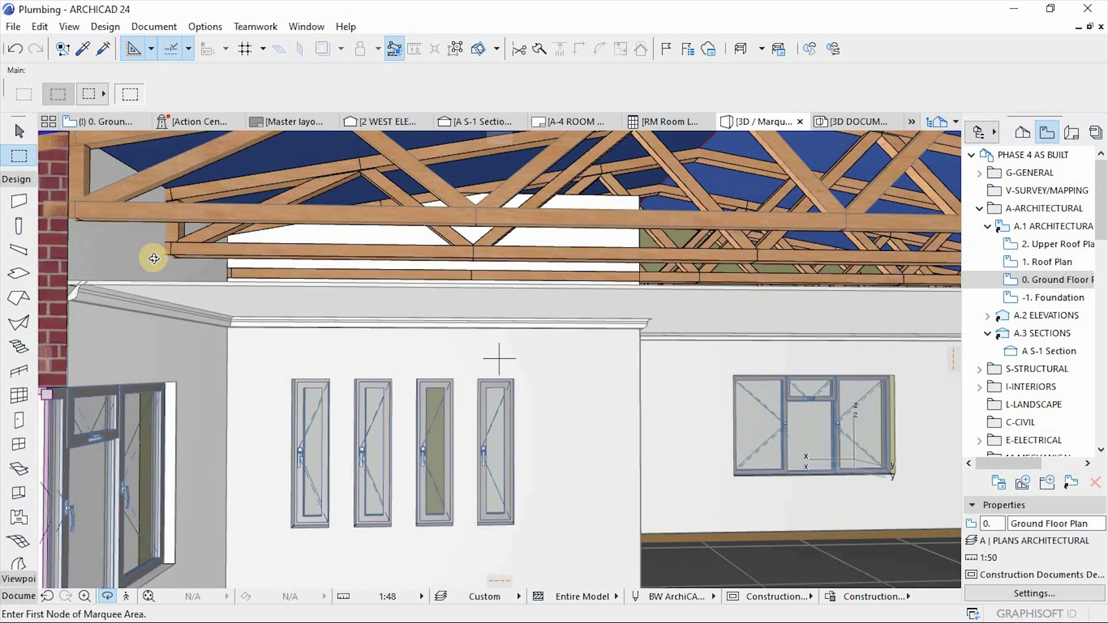
drag(218, 218, 485, 333)
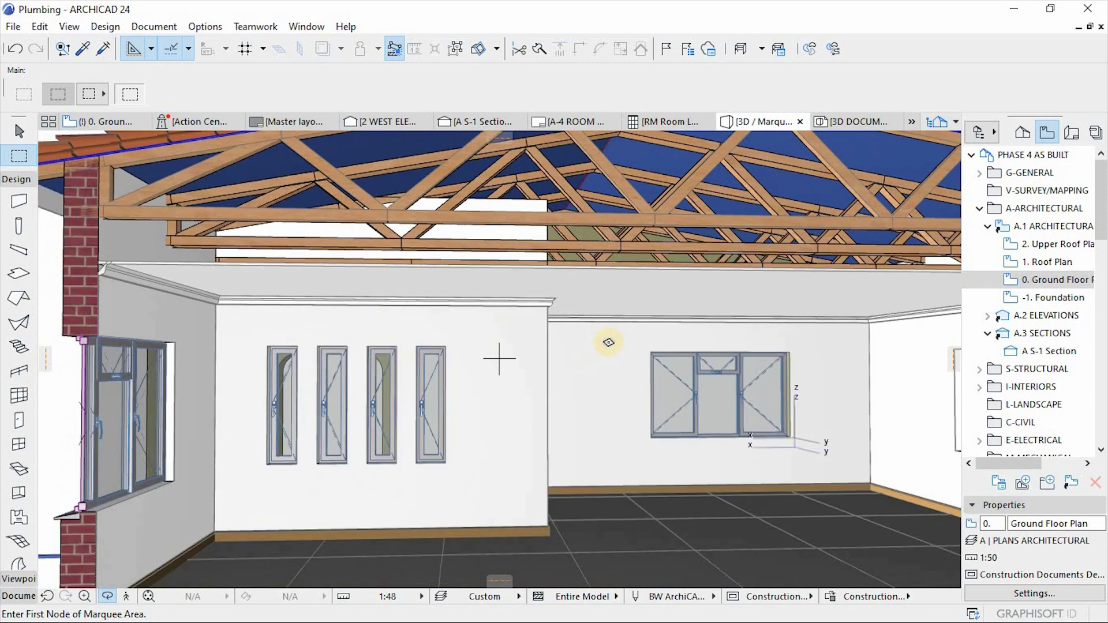
key(Escape)
click(624, 296)
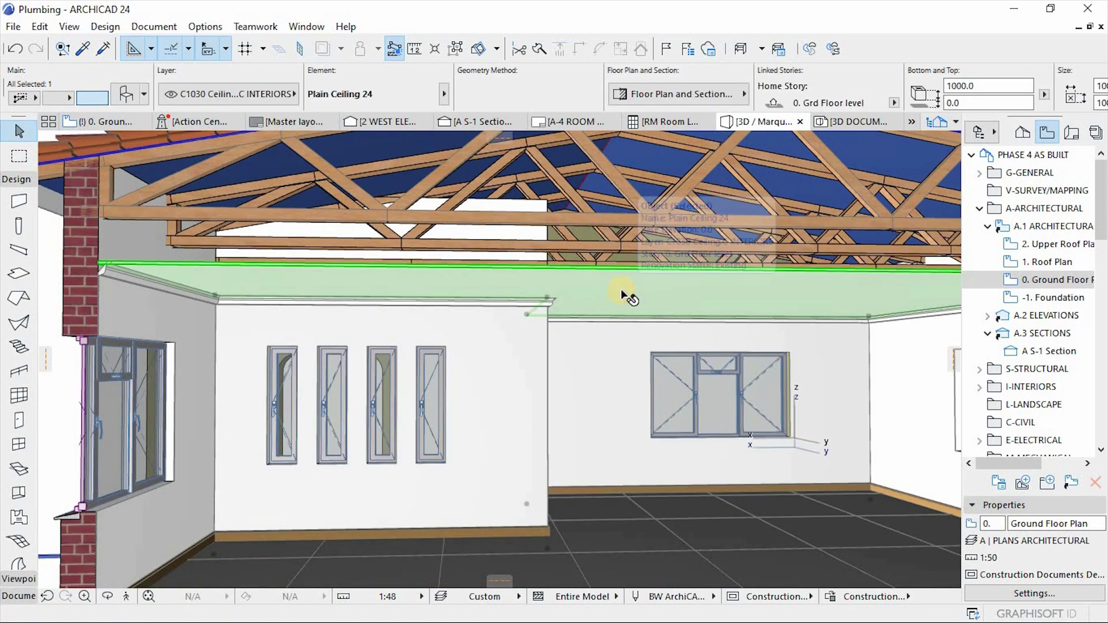
scroll(456, 398, down, 3)
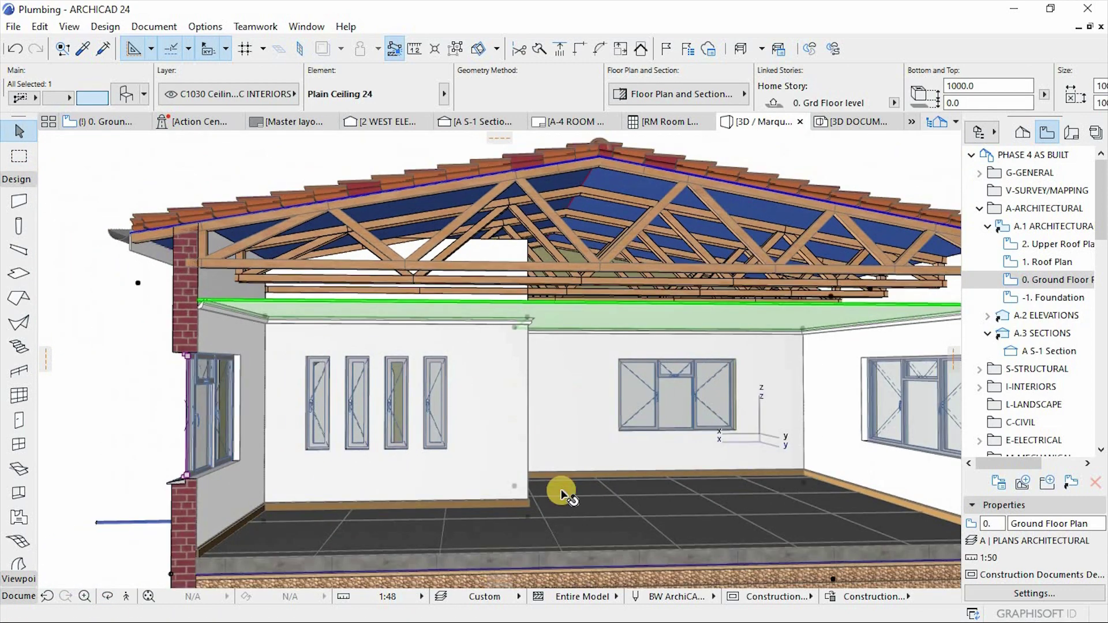
key(F2)
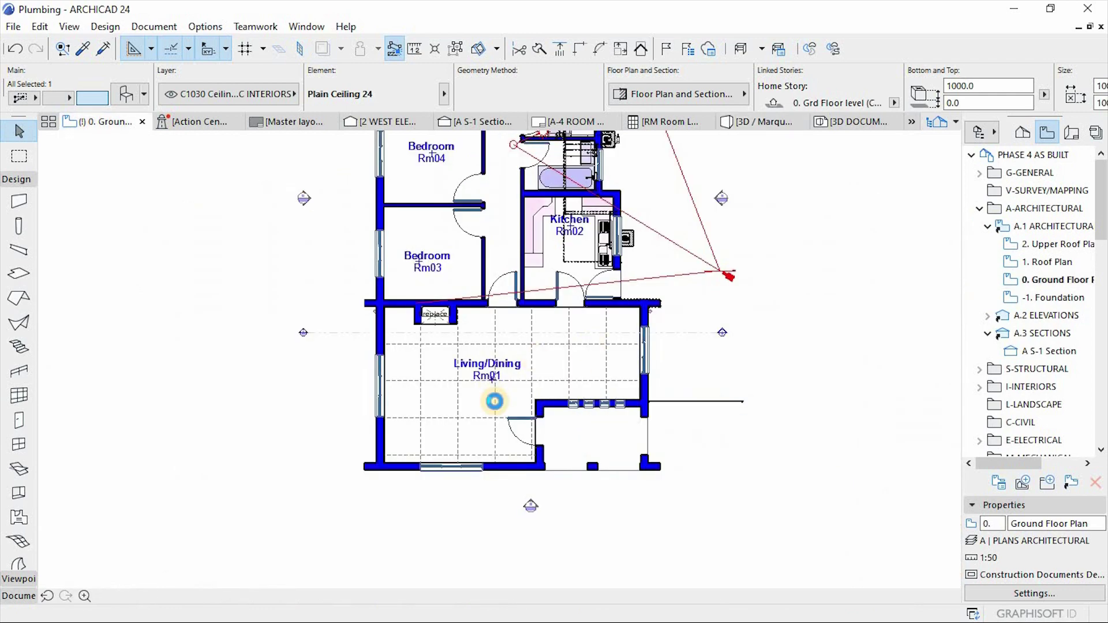
key(Escape)
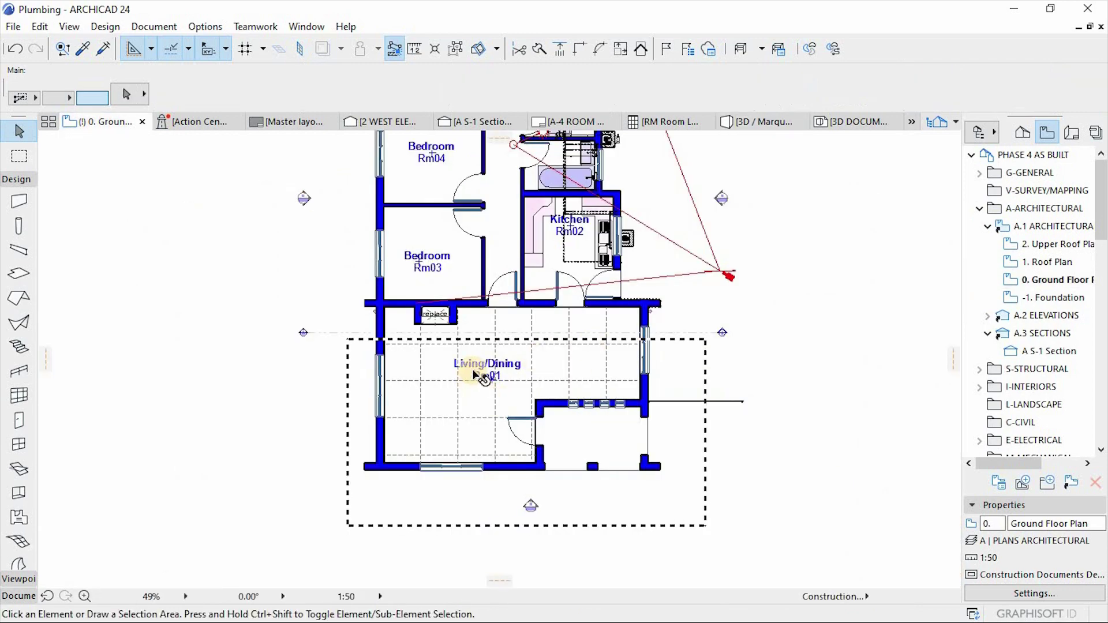
scroll(495, 401, up, 3)
scroll(565, 379, down, 3)
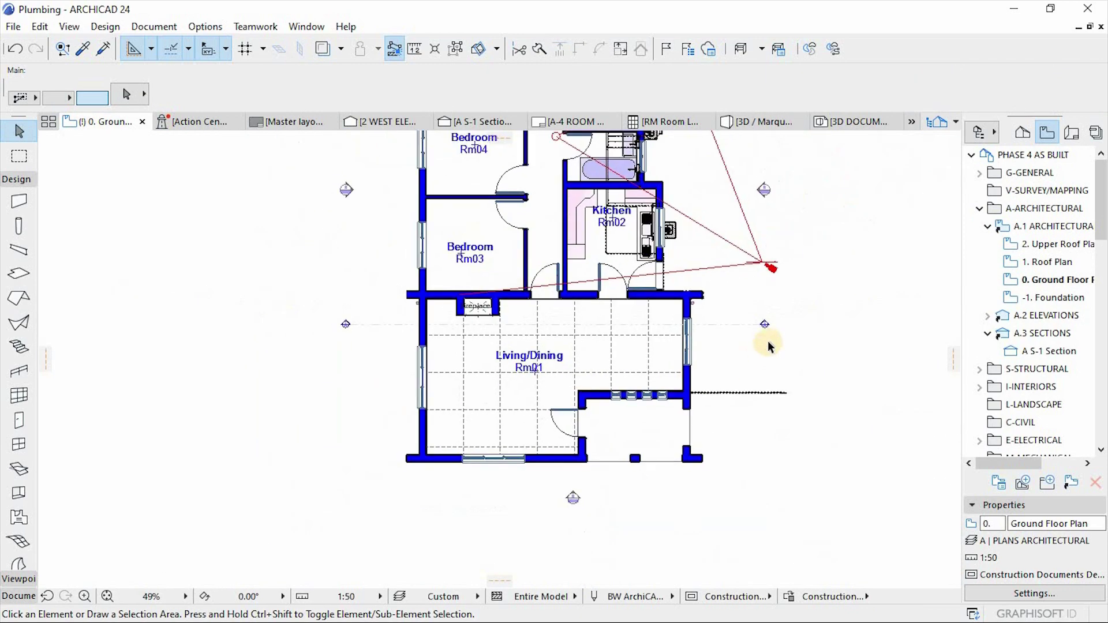
click(762, 323)
right_click(813, 271)
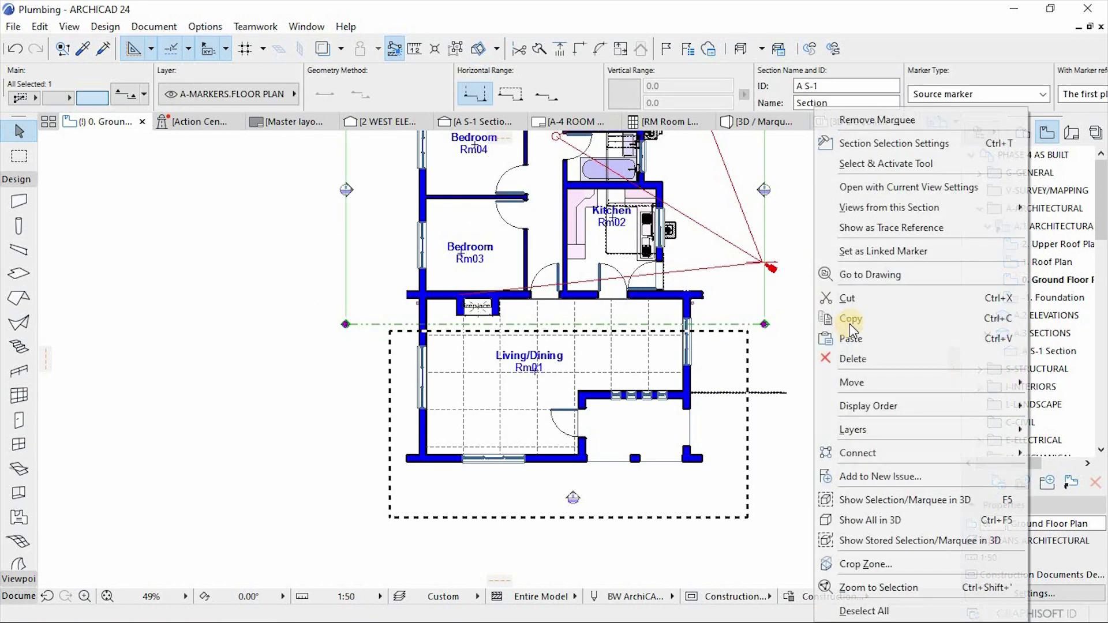
click(872, 186)
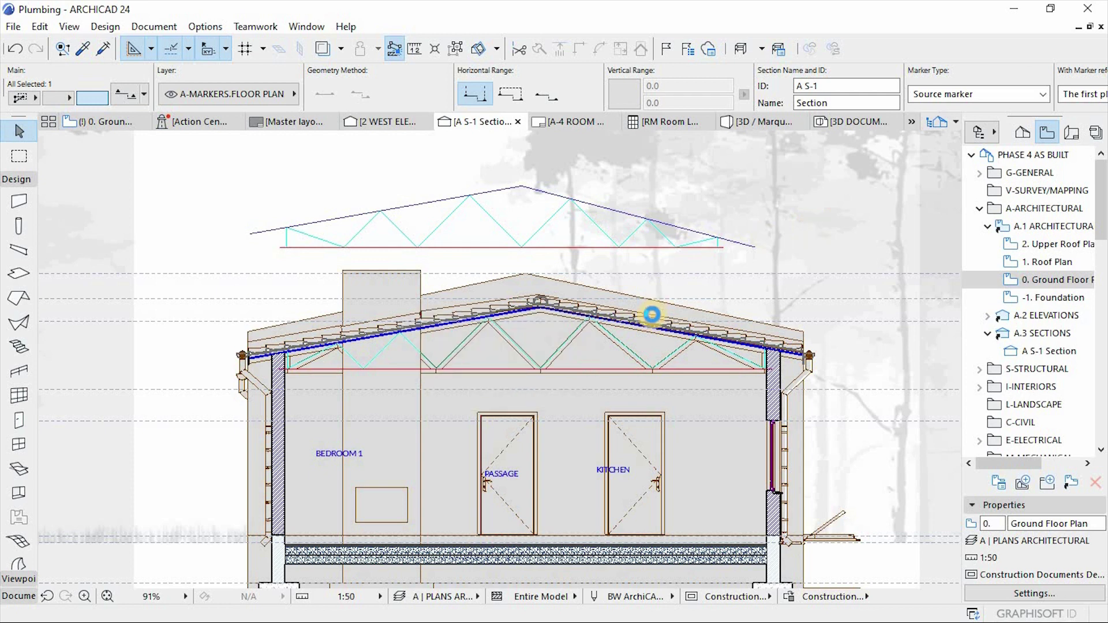
key(Escape)
scroll(563, 561, up, 3)
key(m)
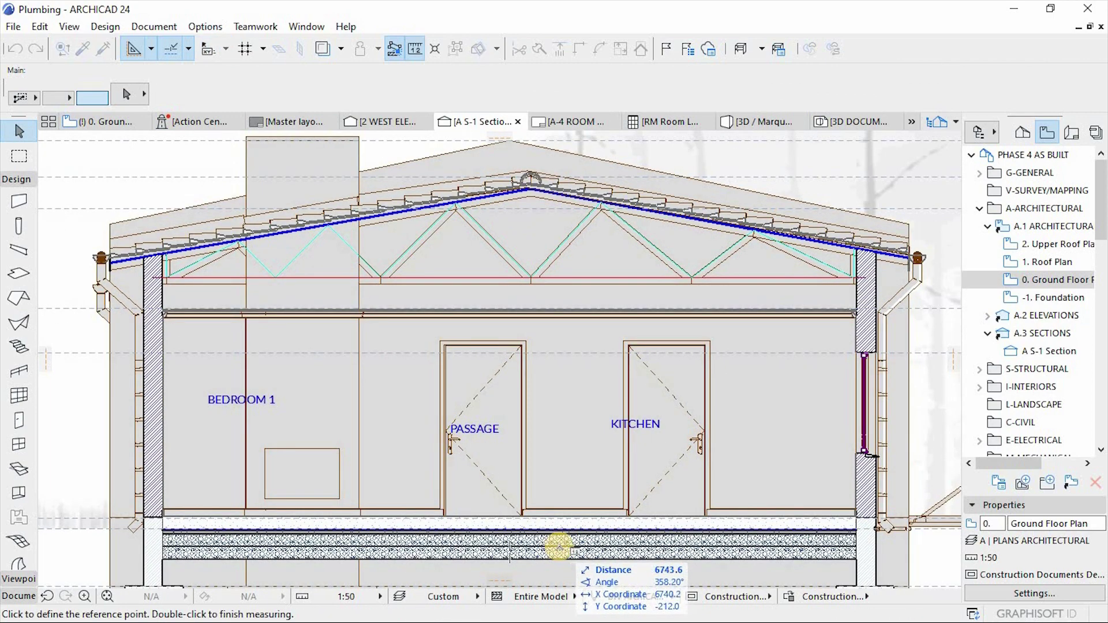
scroll(565, 544, up, 3)
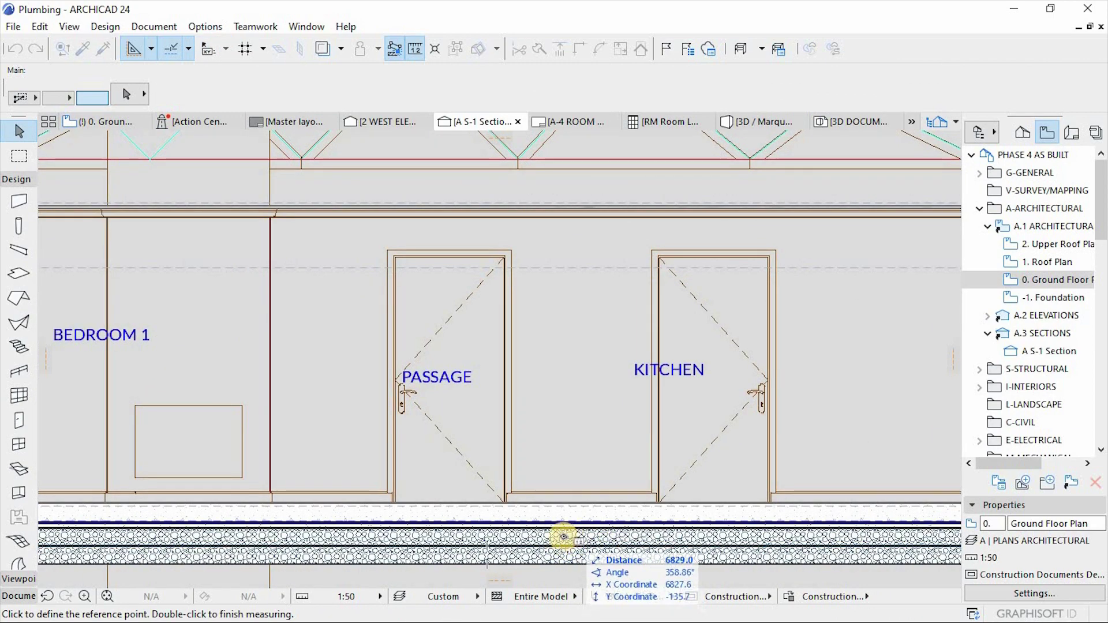
scroll(564, 540, down, 3)
scroll(555, 508, up, 3)
scroll(555, 508, up, 5)
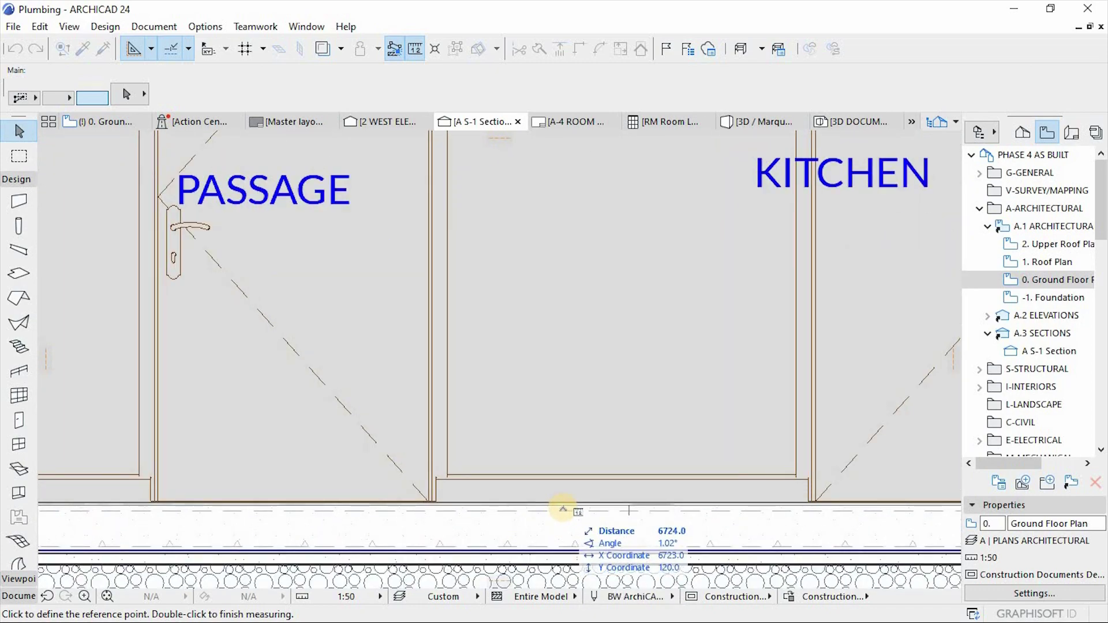
scroll(554, 539, down, 5)
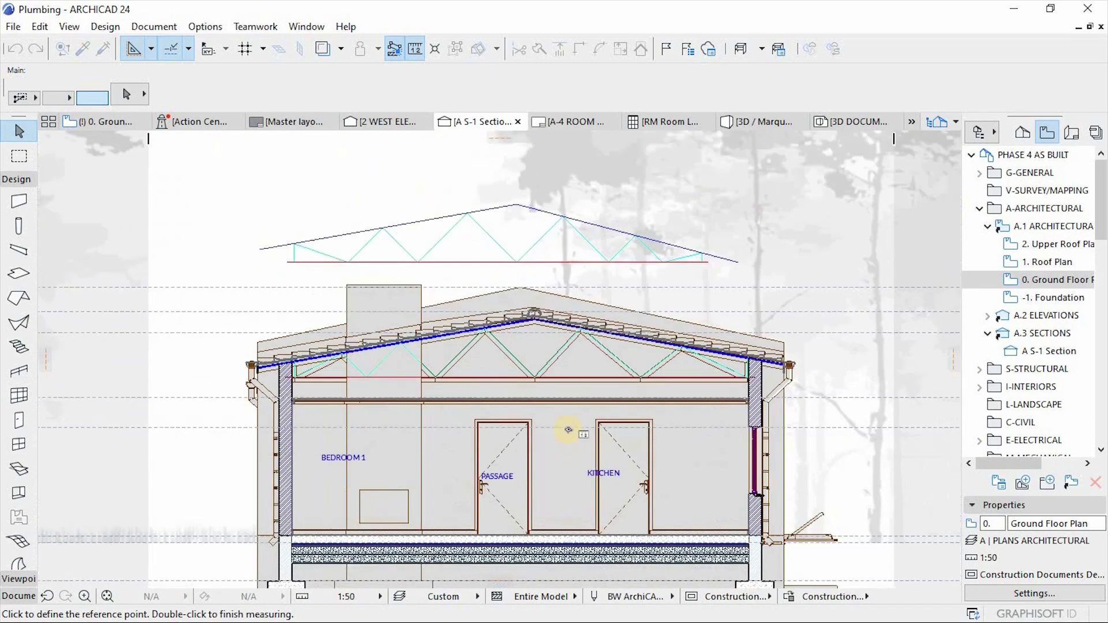
scroll(569, 430, up, 5)
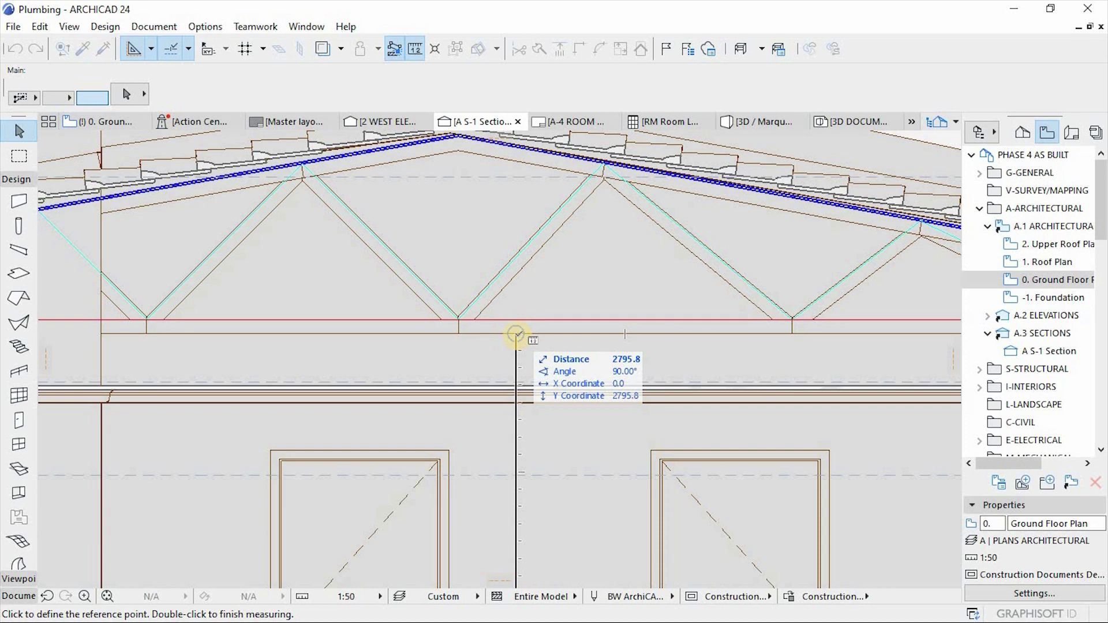
key(Escape)
- On the ground floor, change the Living/Dining zone top from 2475.0 to 2975.0
key(F2)
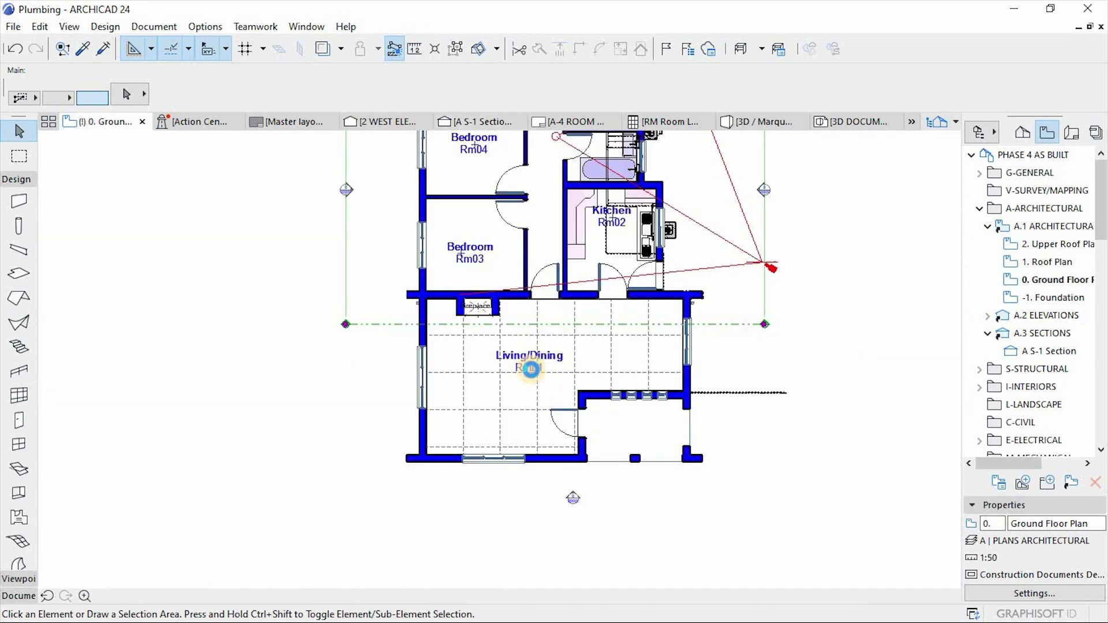
click(535, 372)
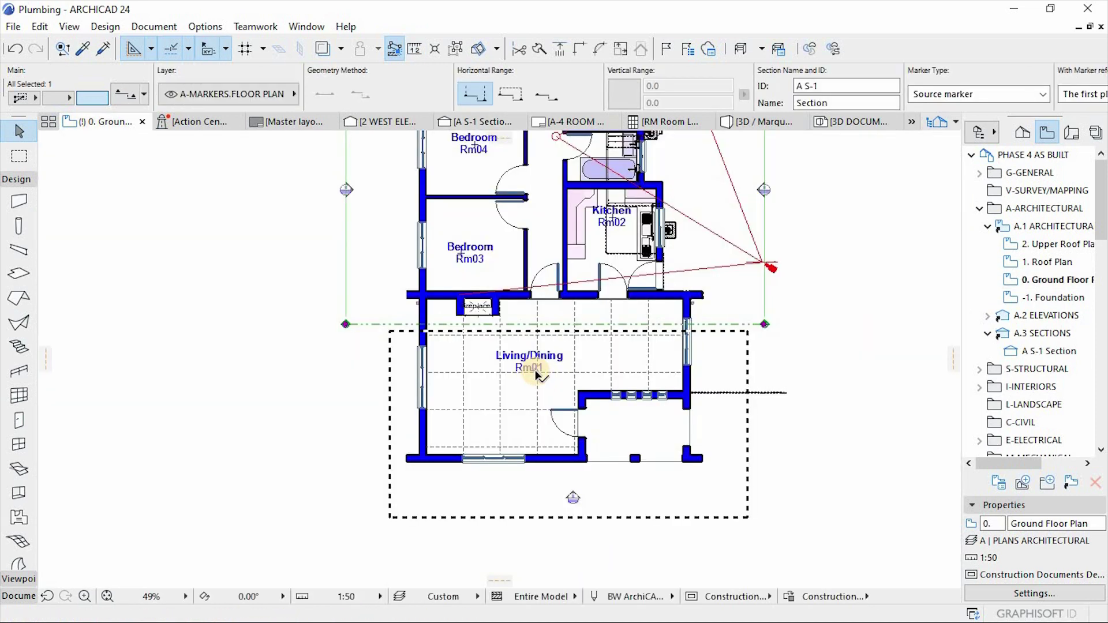
click(522, 306)
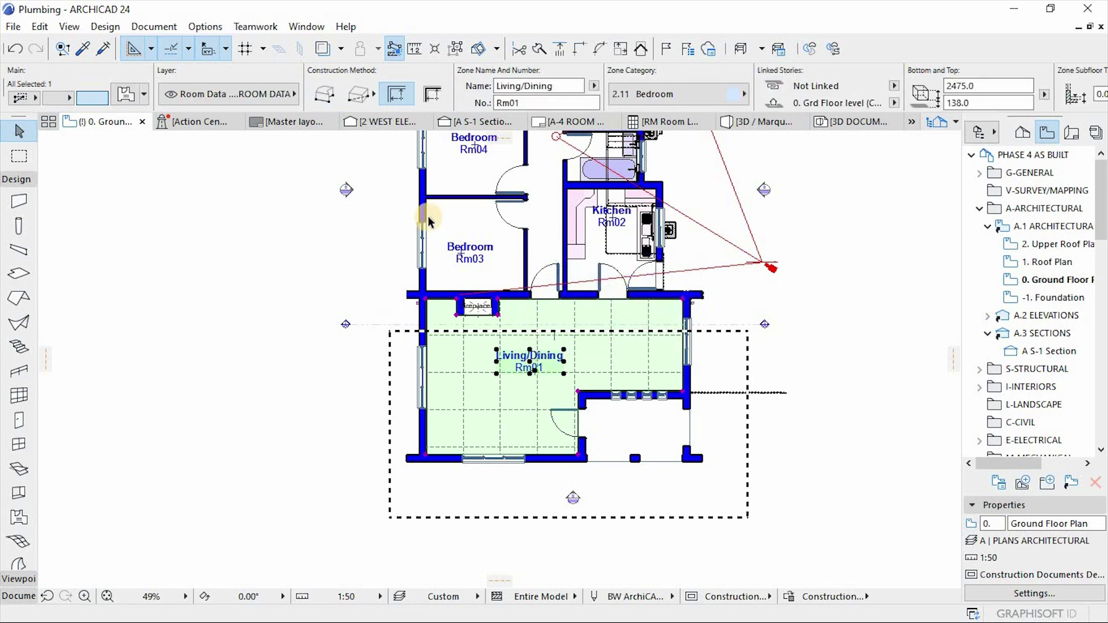
click(954, 85)
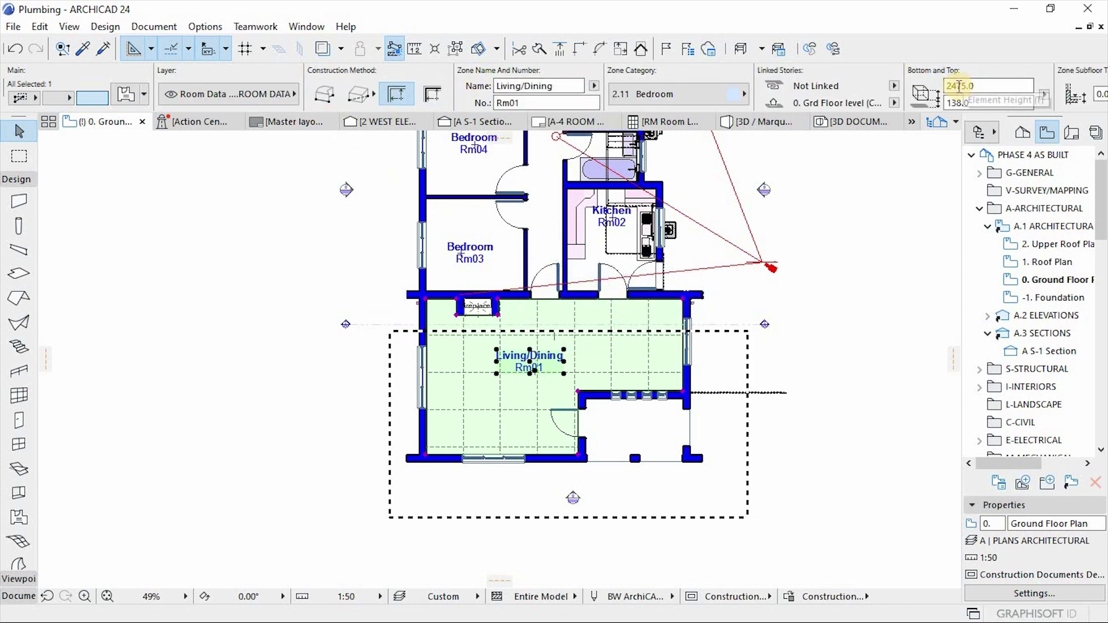
key(BackSpace)
text(9)
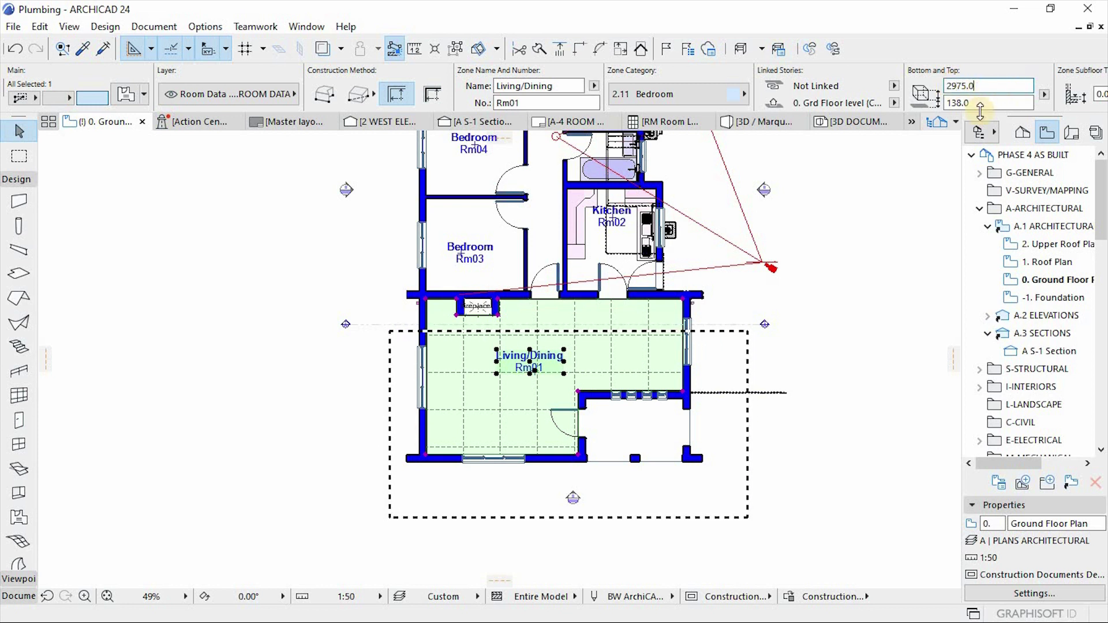
click(552, 376)
scroll(600, 372, up, 3)
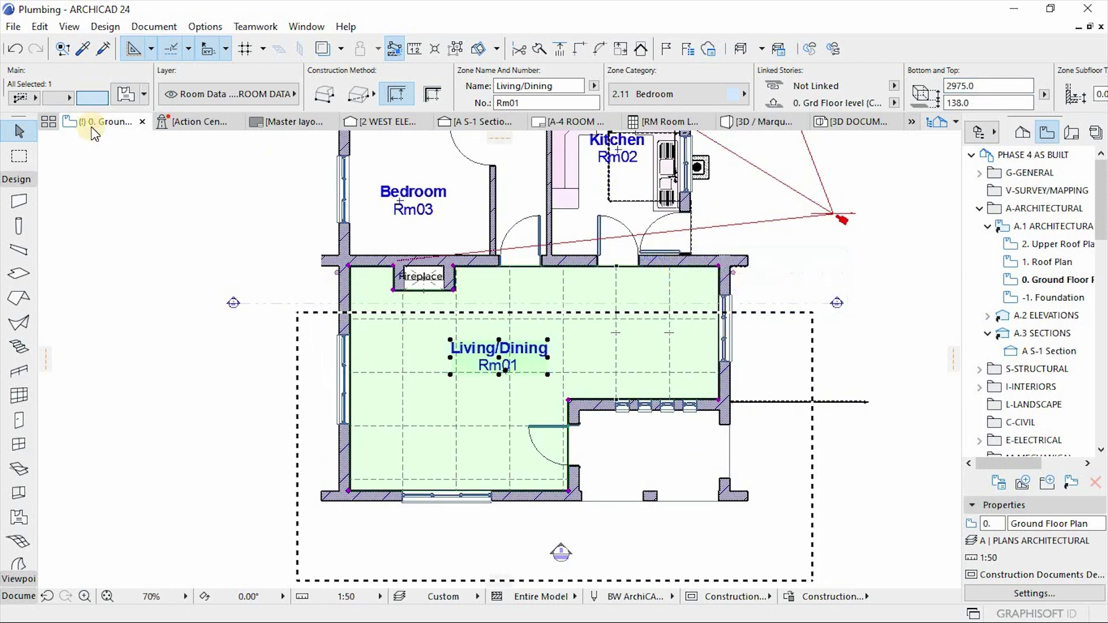
- Run Design > Design Extras > Interior Wizard > Update Room Accessories for Living/Dining
click(104, 27)
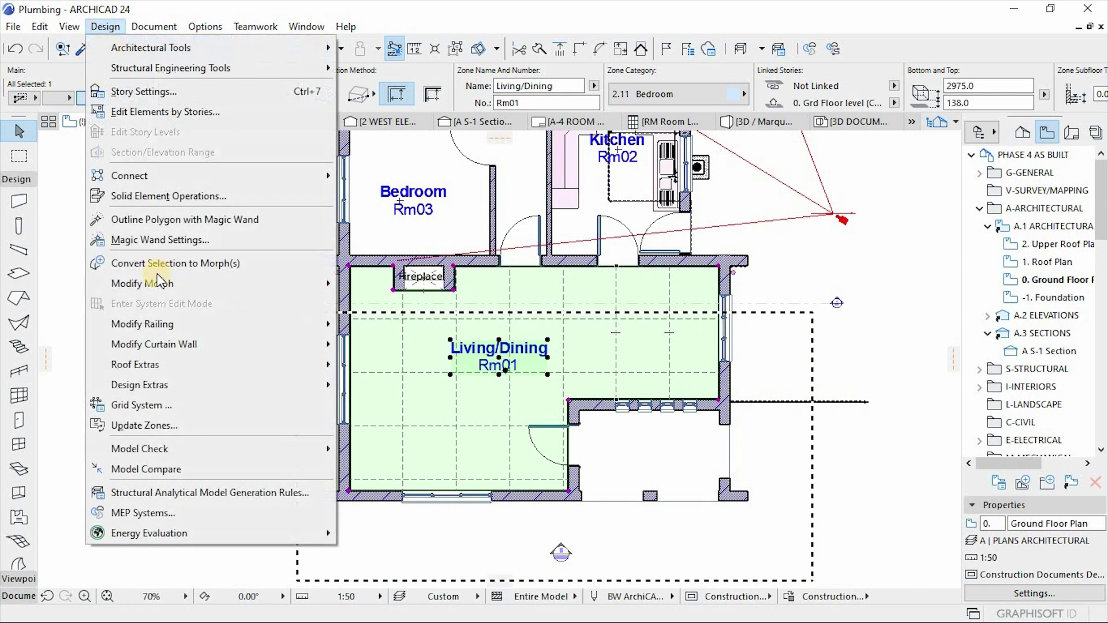
mouse_move(175, 387)
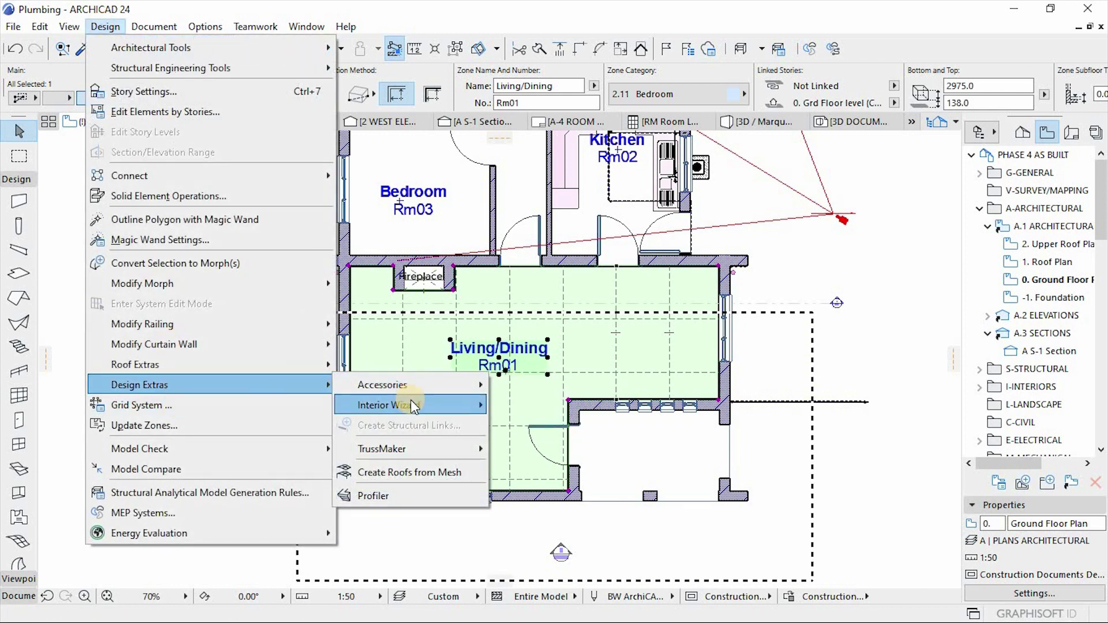
mouse_move(415, 407)
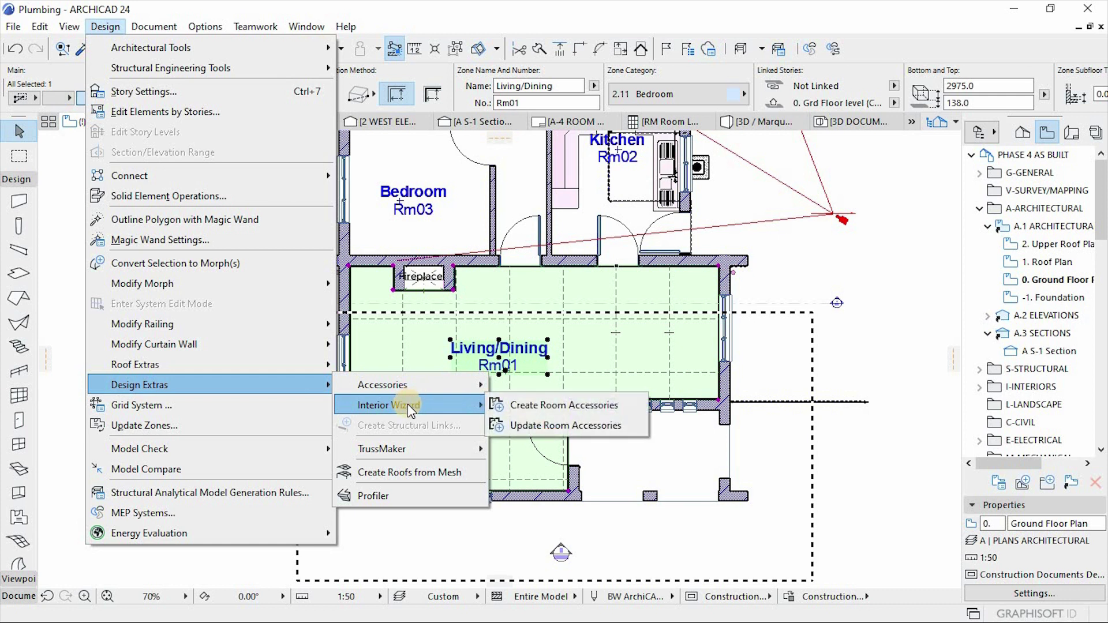
click(564, 427)
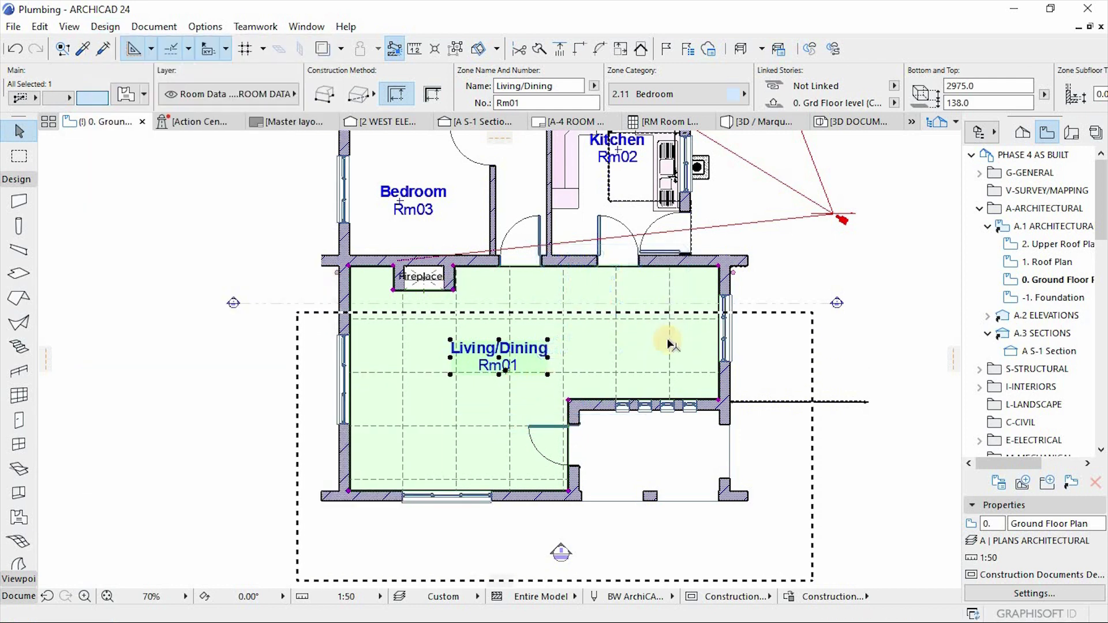
key(F3)
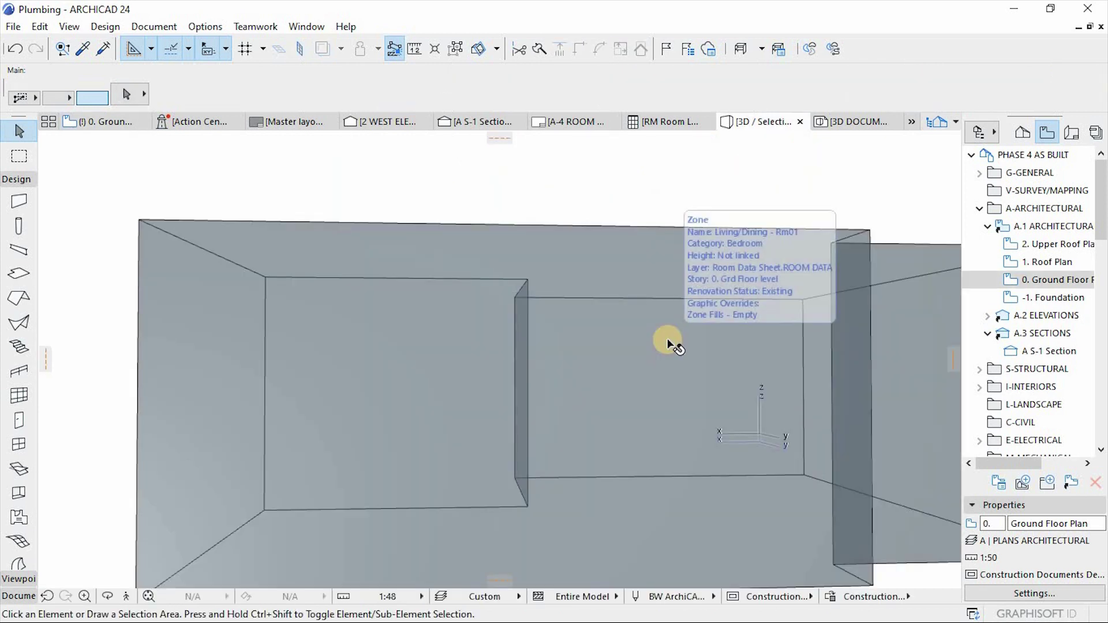
key(F2)
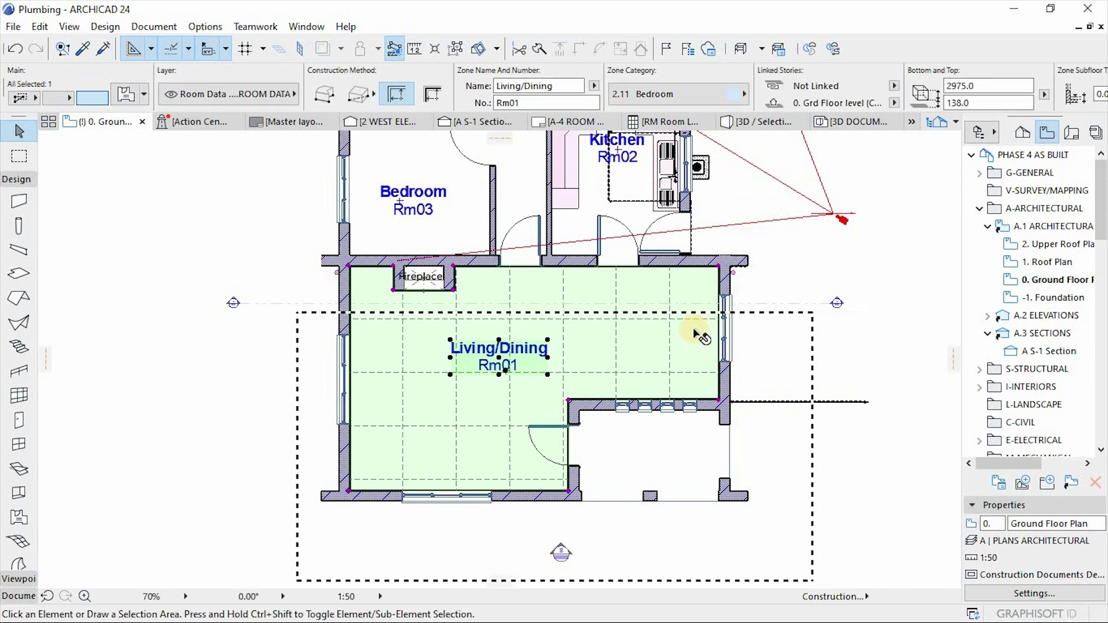
key(Escape)
click(19, 156)
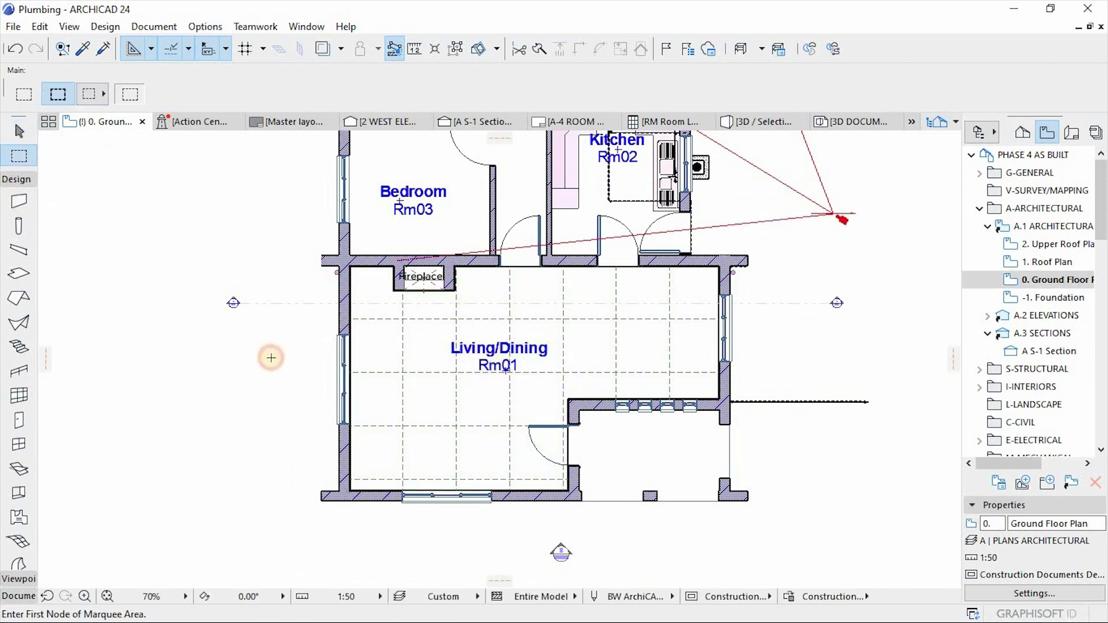
click(261, 310)
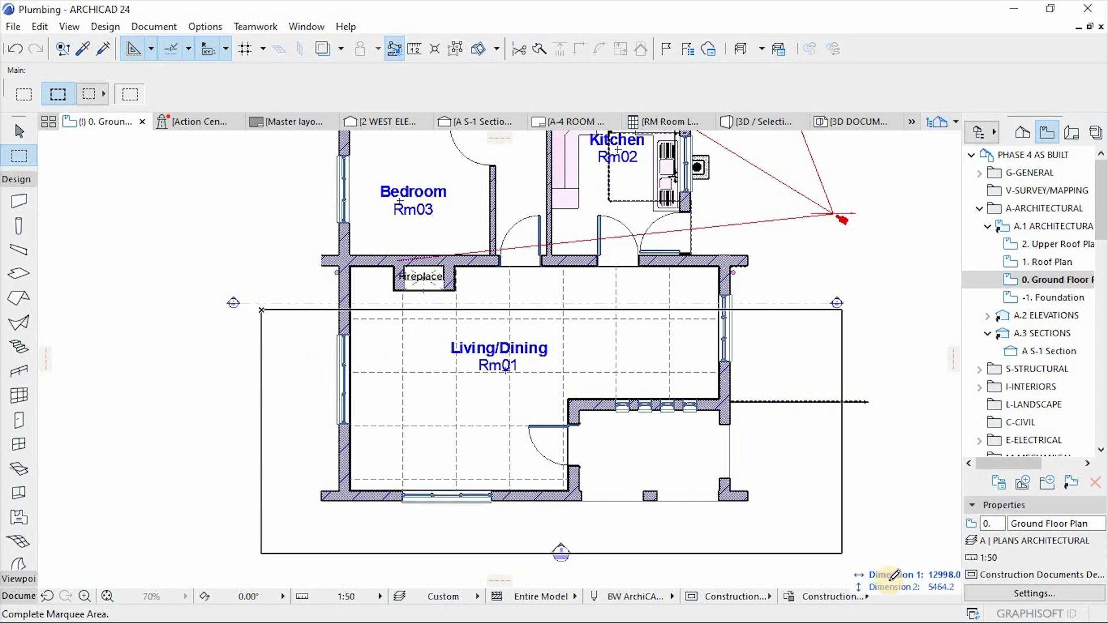
click(824, 550)
key(F5)
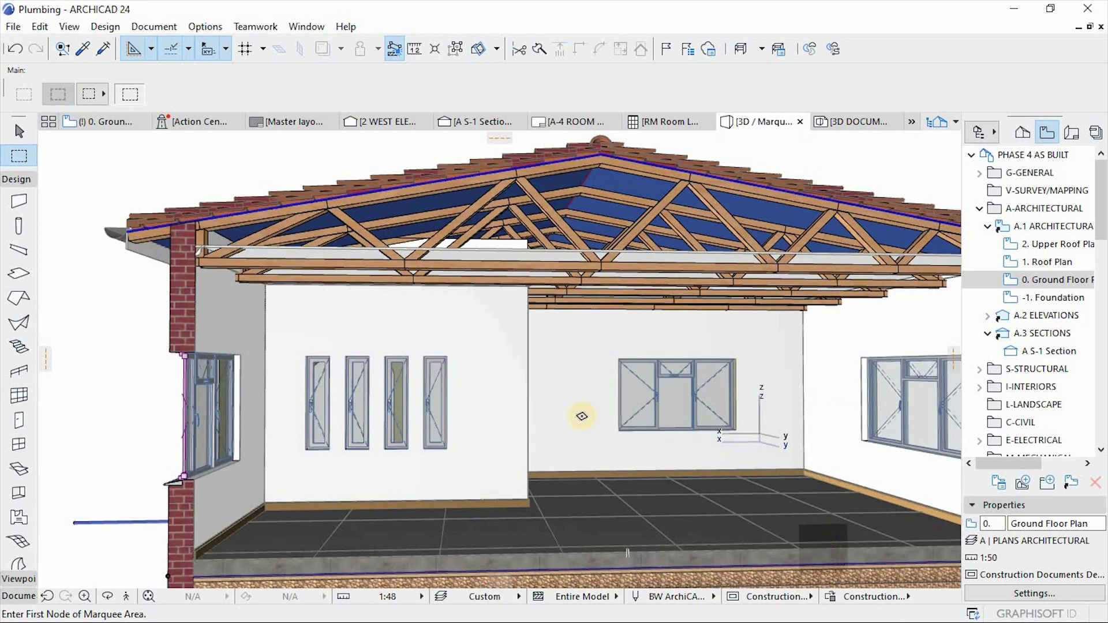
scroll(494, 388, down, 2)
key(o)
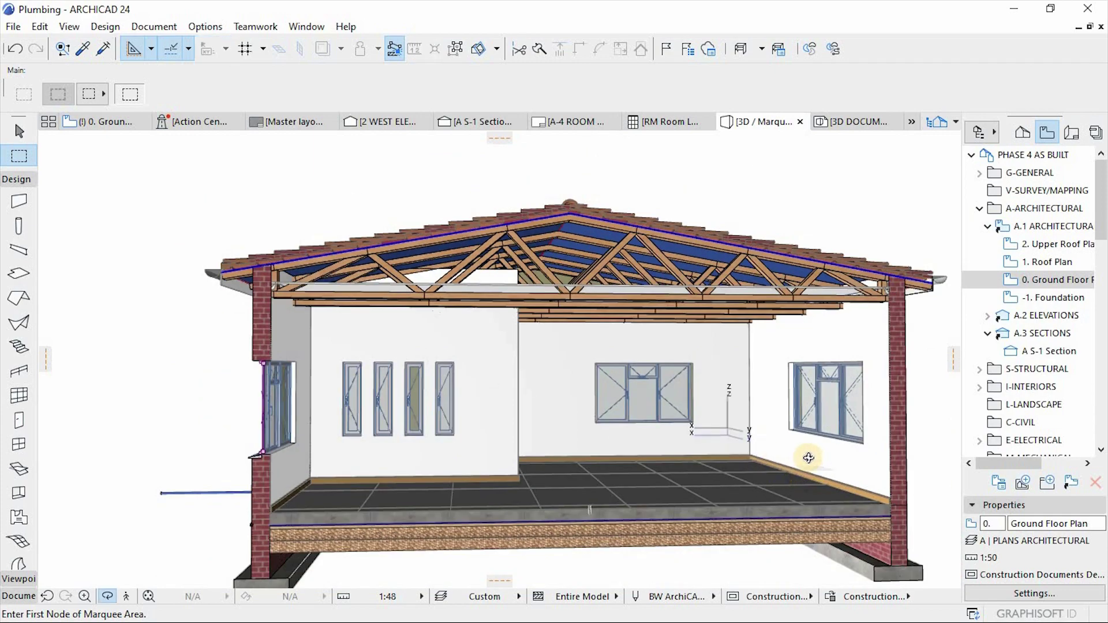
drag(808, 458, 678, 347)
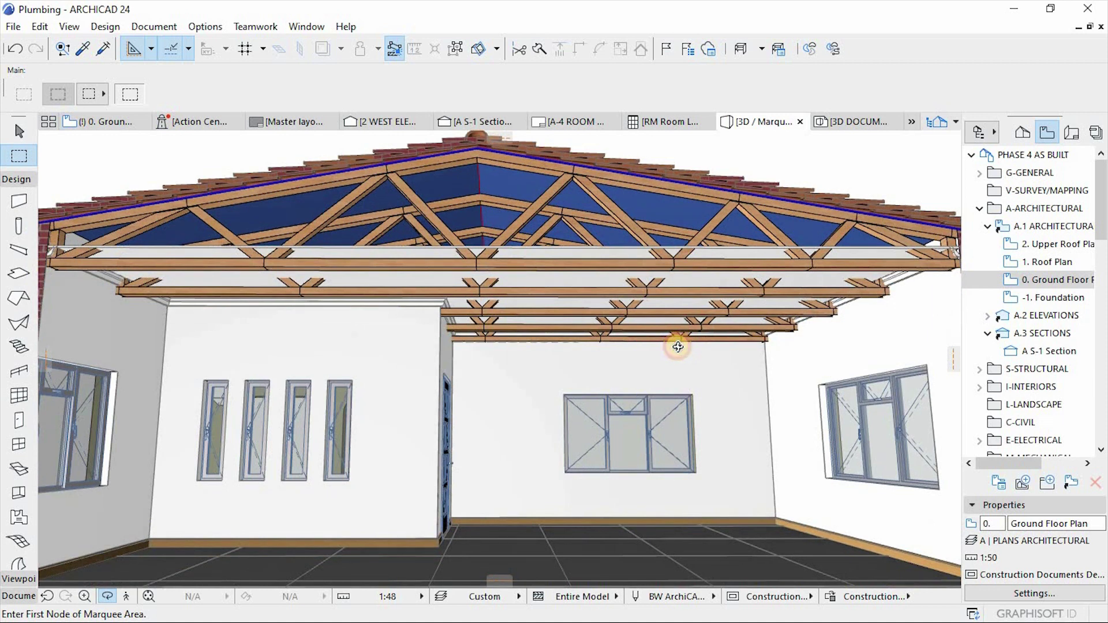
key(F2)
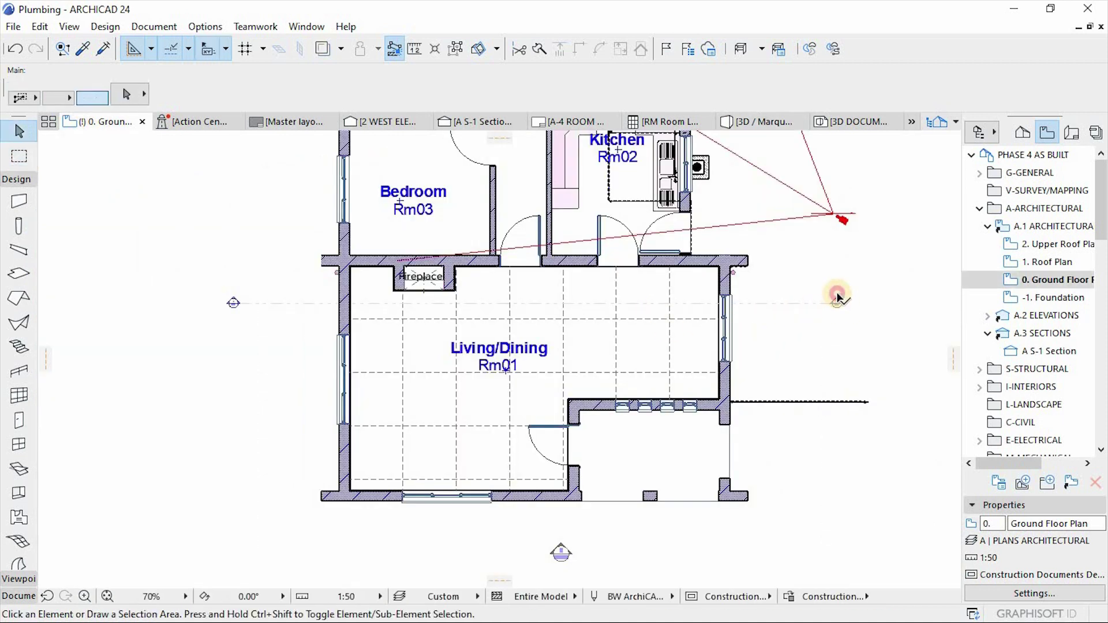
right_click(893, 226)
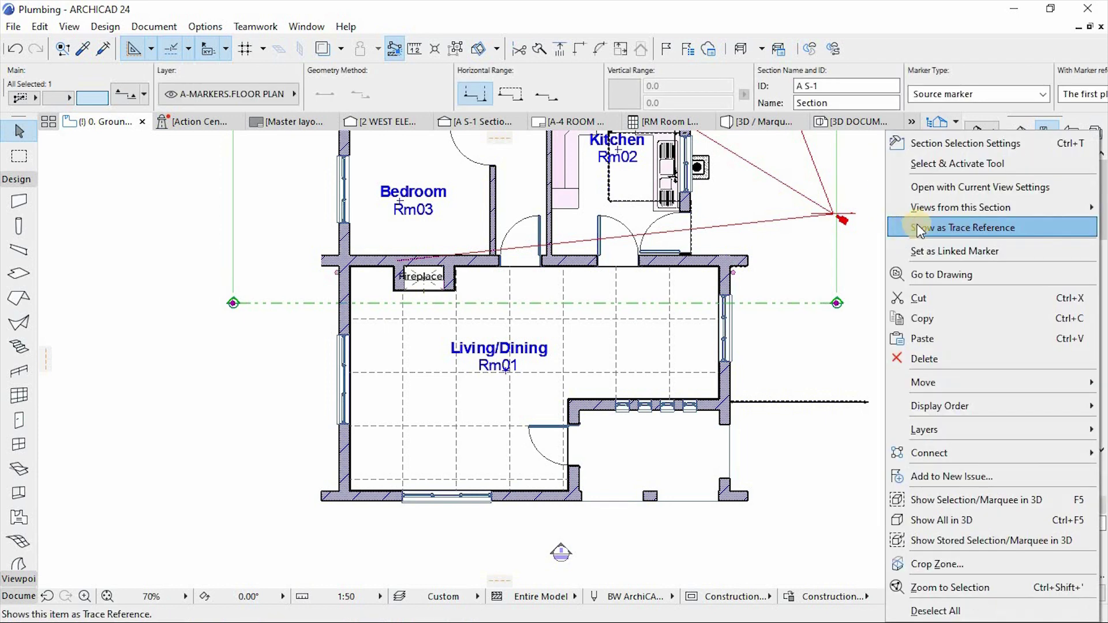
click(927, 188)
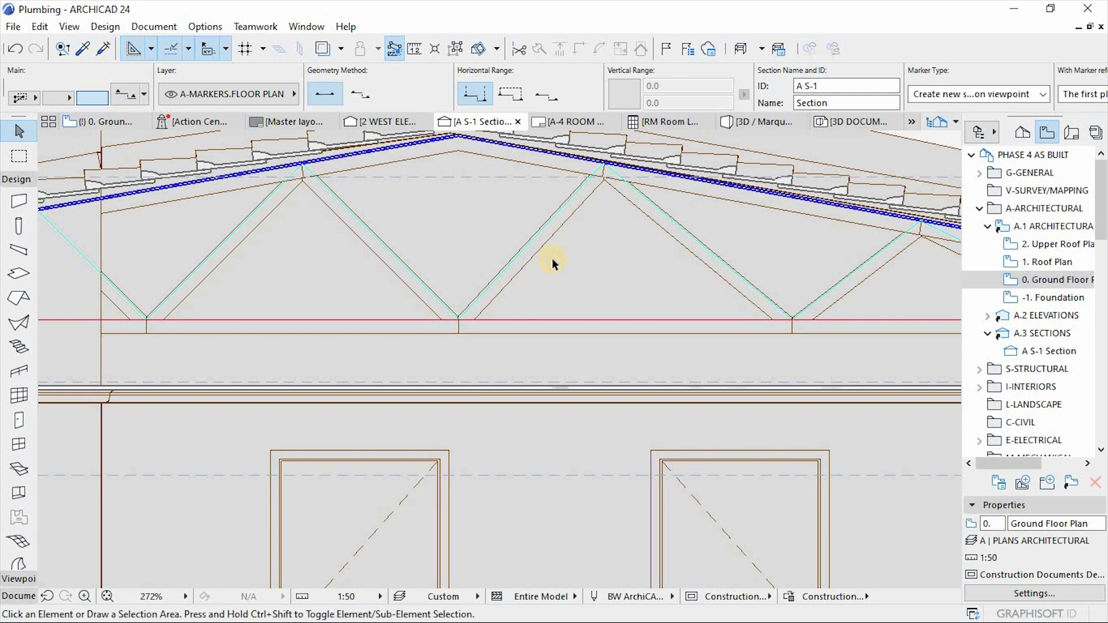
scroll(562, 263, down, 4)
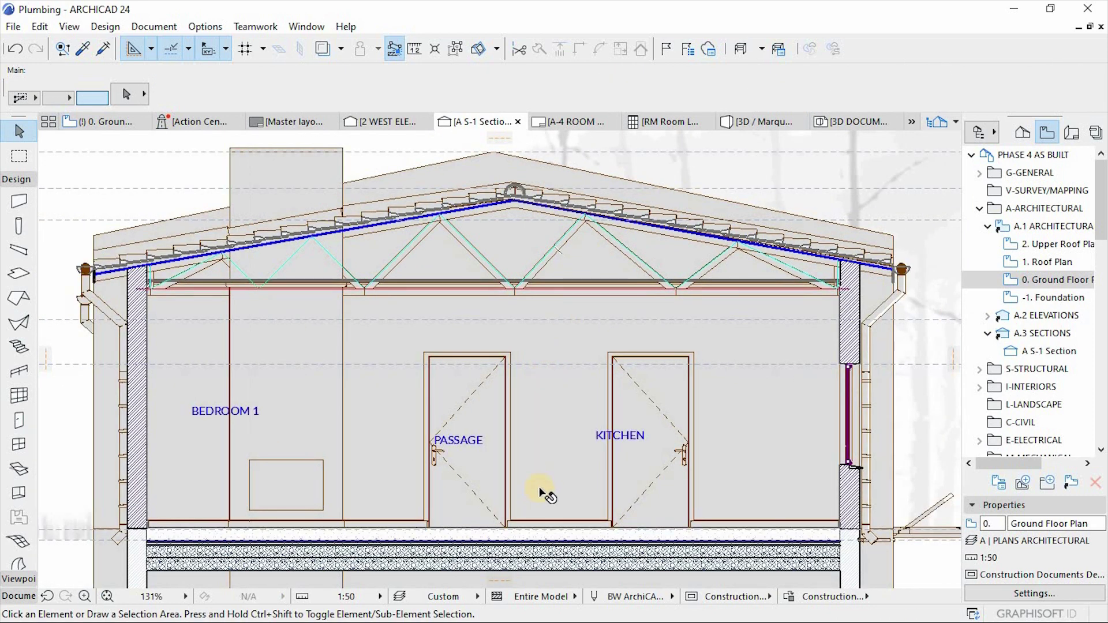
key(m)
scroll(540, 395, down, 2)
scroll(280, 470, up, 5)
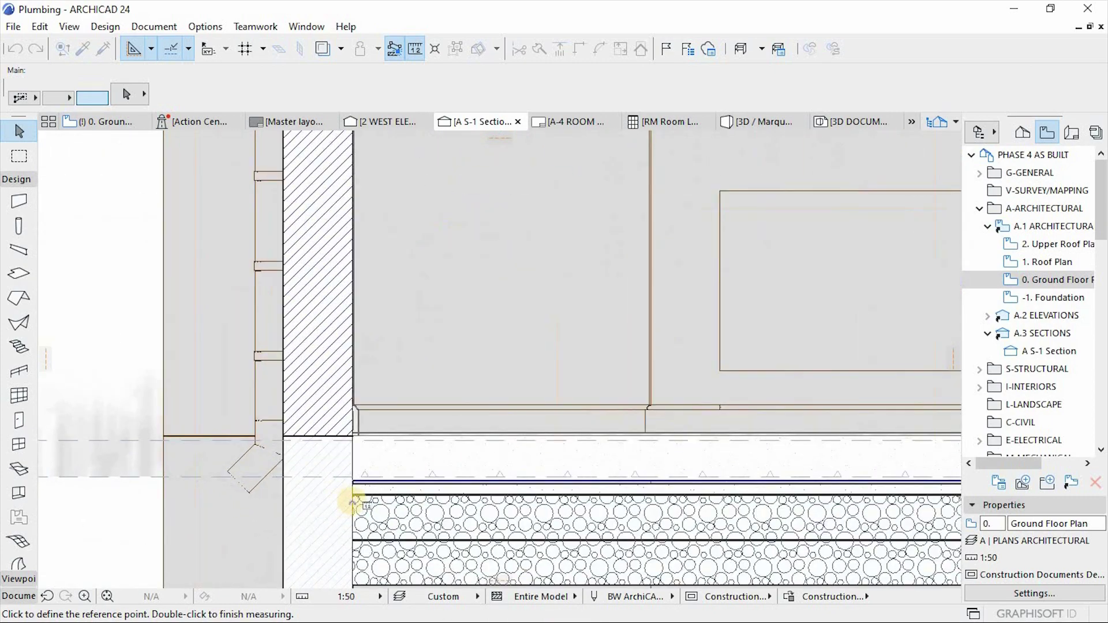
scroll(316, 470, down, 4)
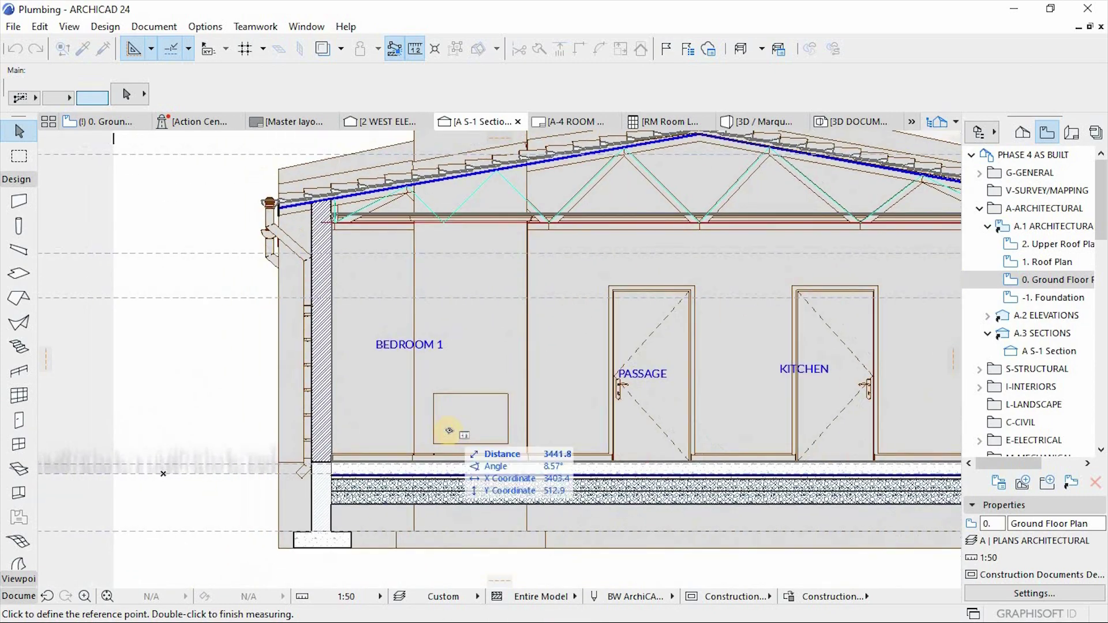
key(ctrl+Tab)
click(504, 372)
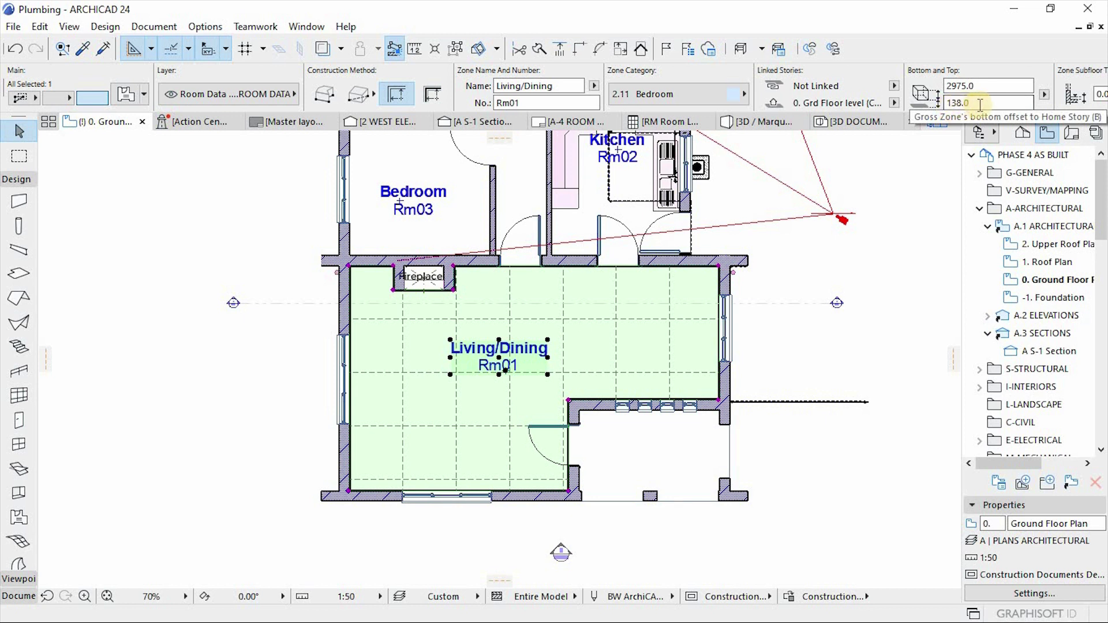
- Set the zone top to 2875.0 and run Interior Wizard's Update Room Accessories
click(957, 86)
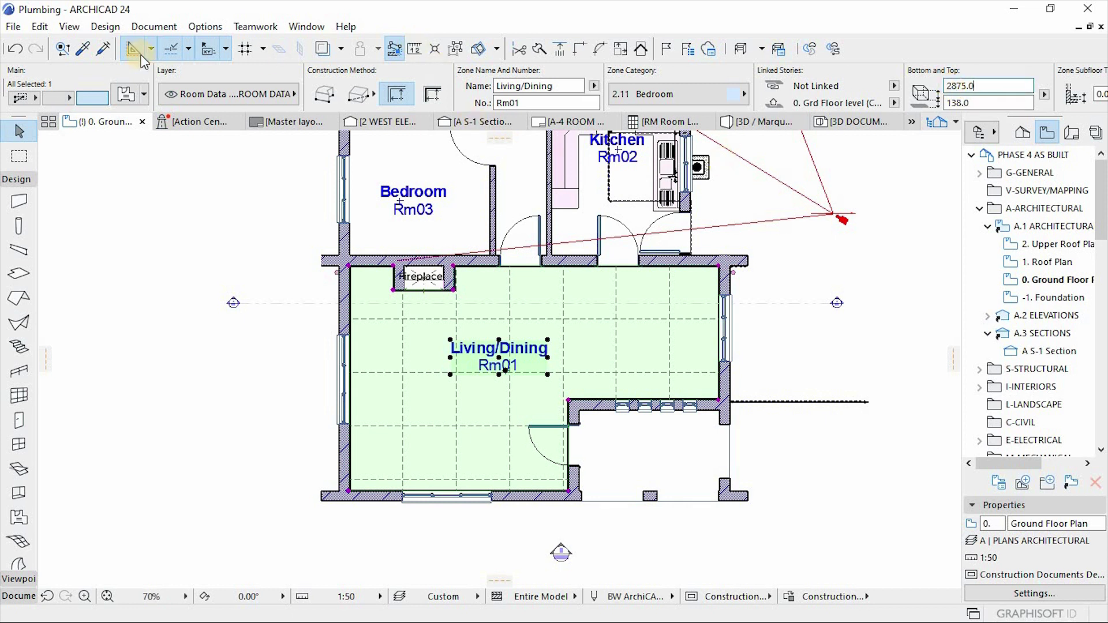
click(101, 66)
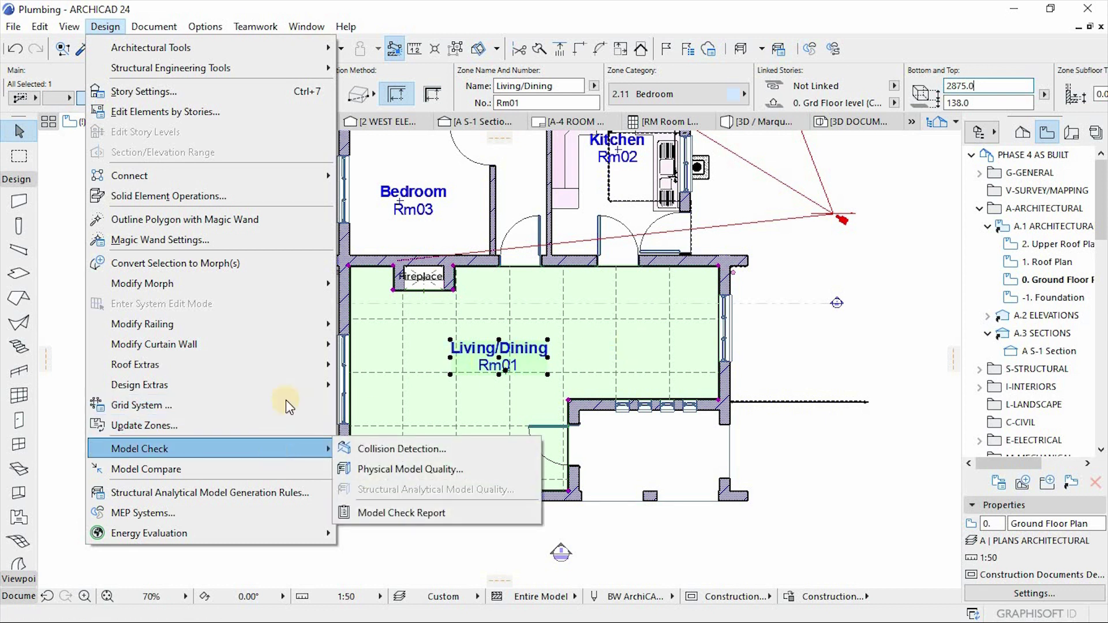
mouse_move(292, 393)
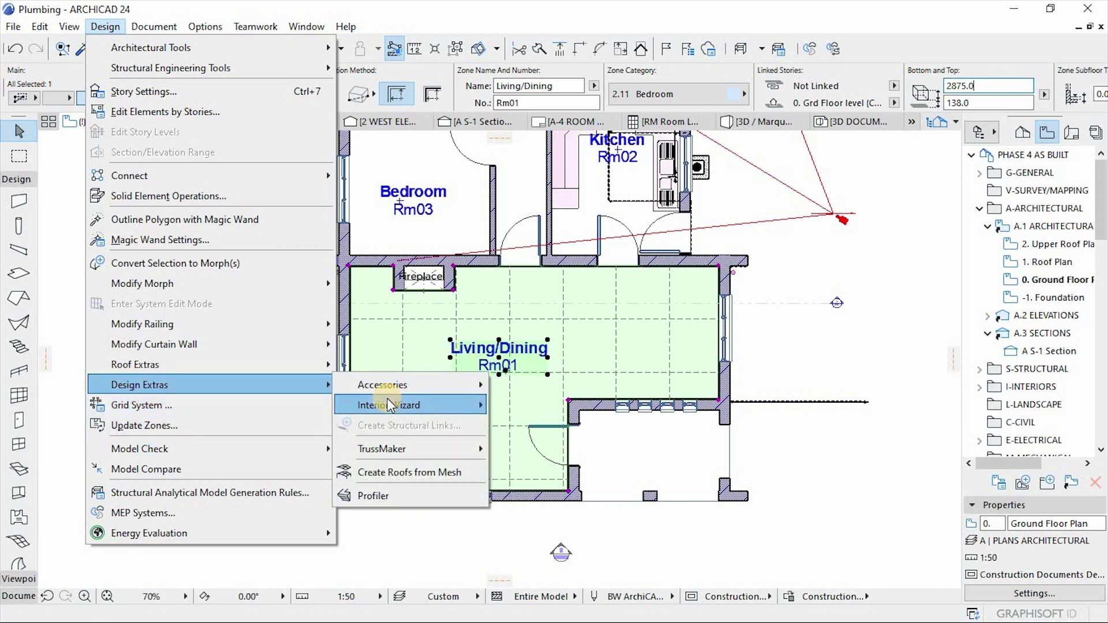
mouse_move(402, 400)
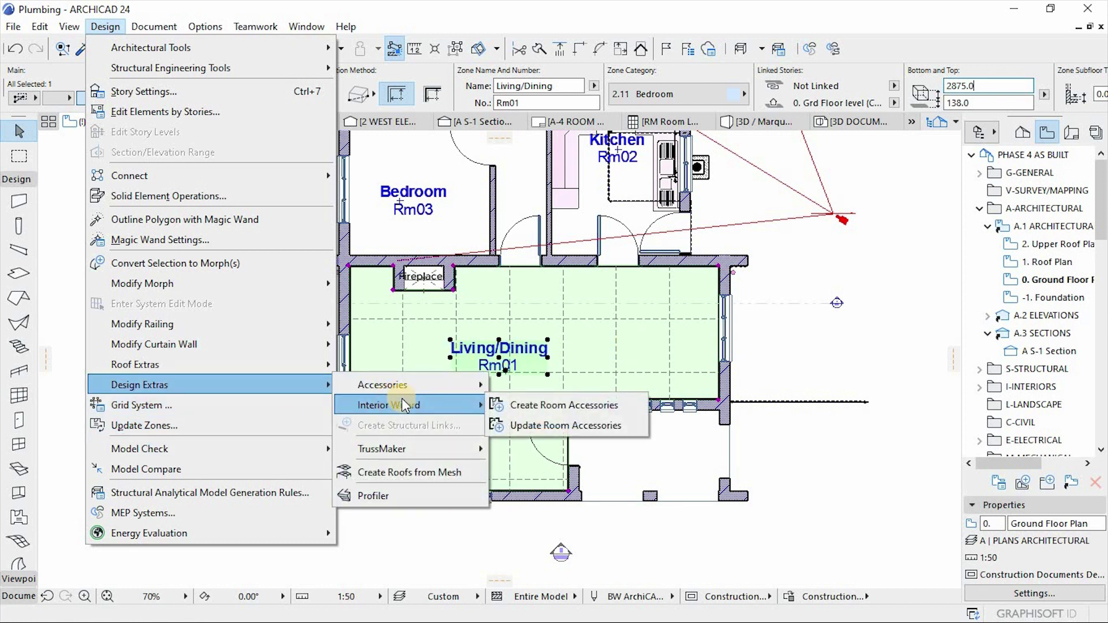
click(540, 425)
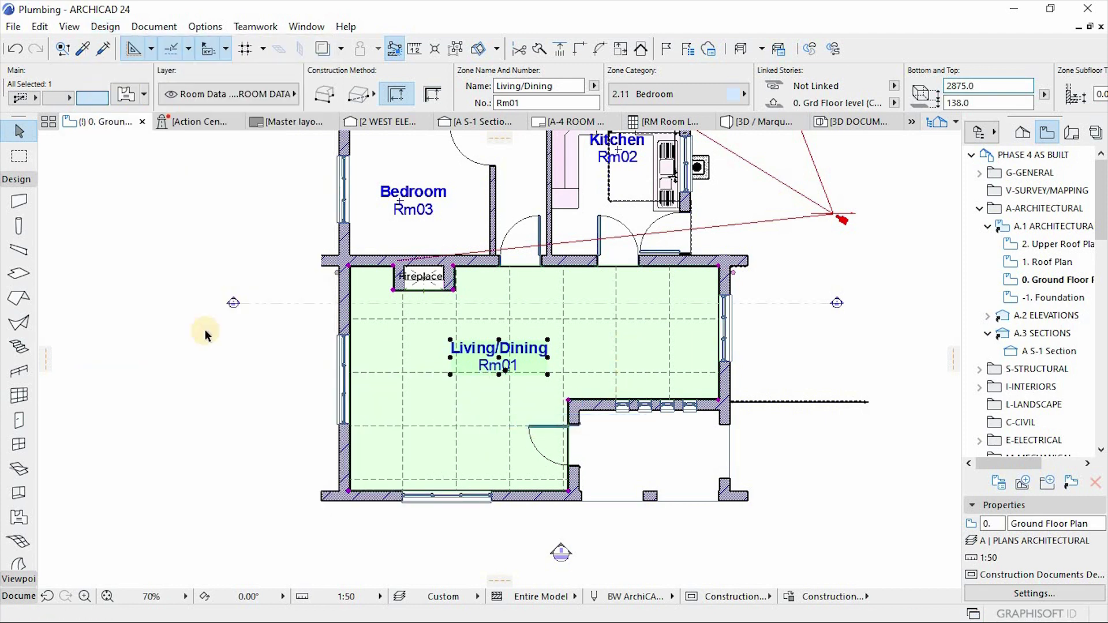
- Marquee the Living/Dining room and show it as a 3D cutaway
click(19, 156)
click(180, 306)
click(802, 553)
key(F5)
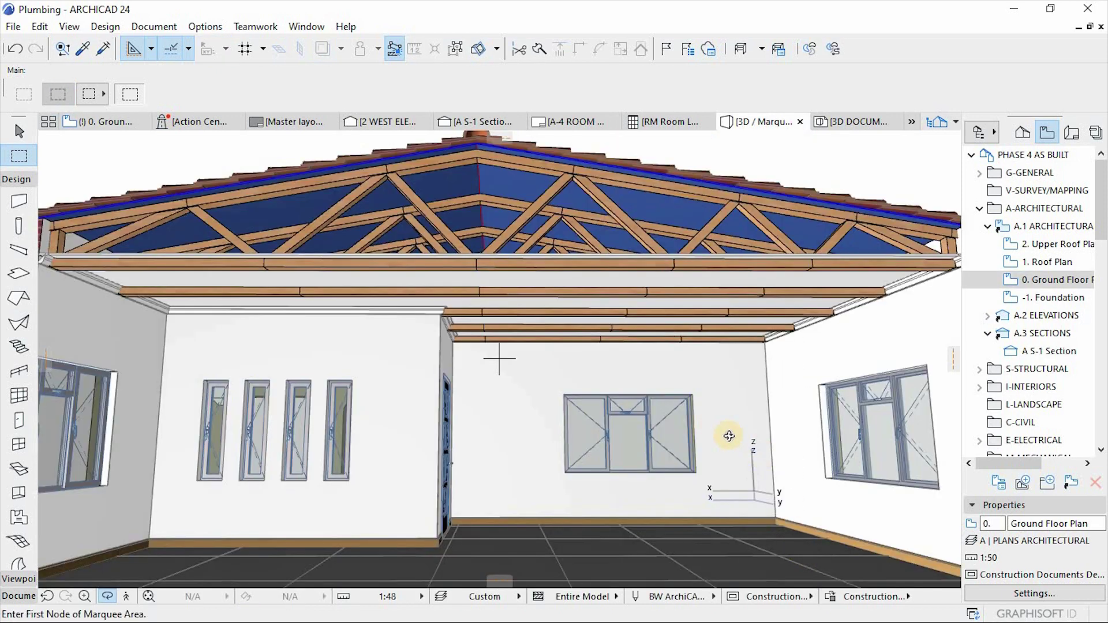
- Measure the crown molding's height at the wall corner in 3D, about 2900 mm
drag(729, 436, 592, 445)
scroll(805, 299, up, 6)
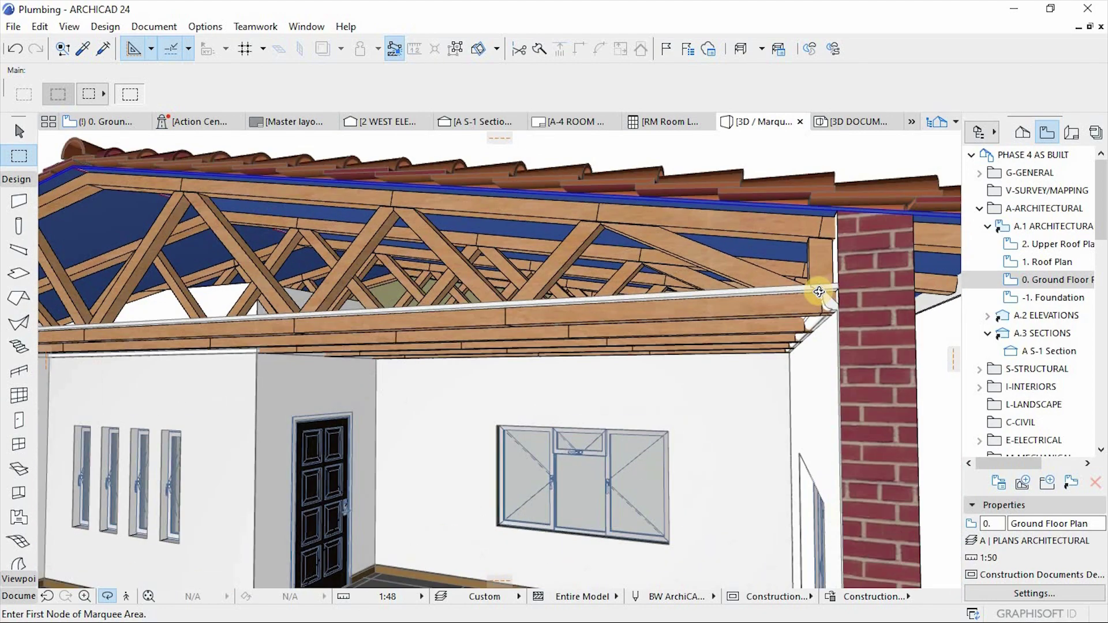
scroll(760, 286, down, 8)
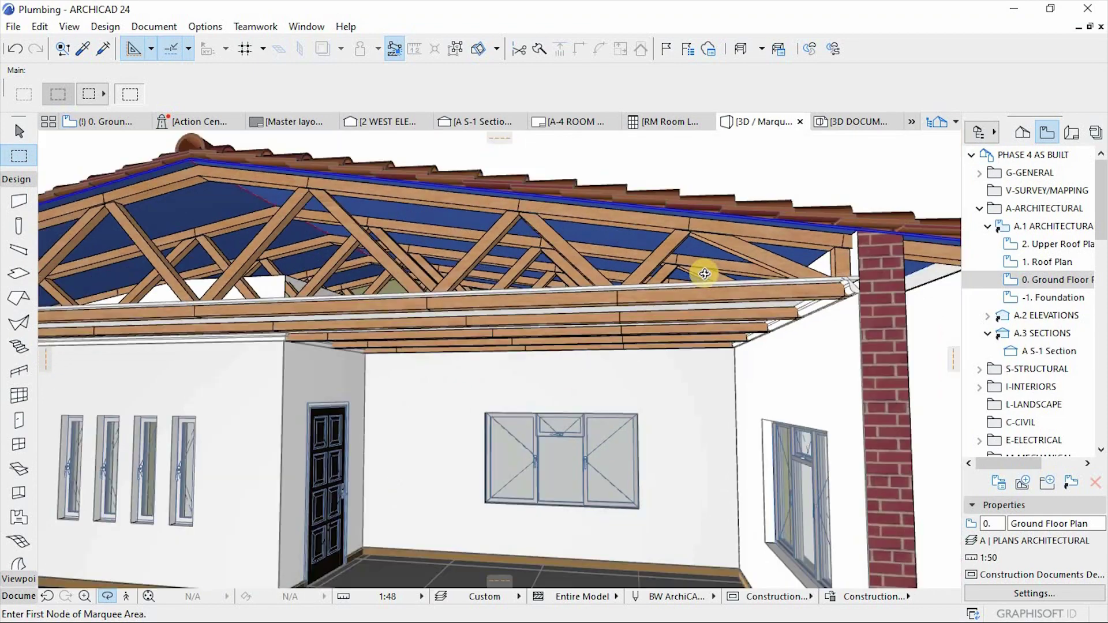
scroll(705, 465, down, 3)
scroll(717, 517, up, 7)
shift+middle_drag(760, 524, 796, 488)
key(m)
scroll(648, 487, up, 2)
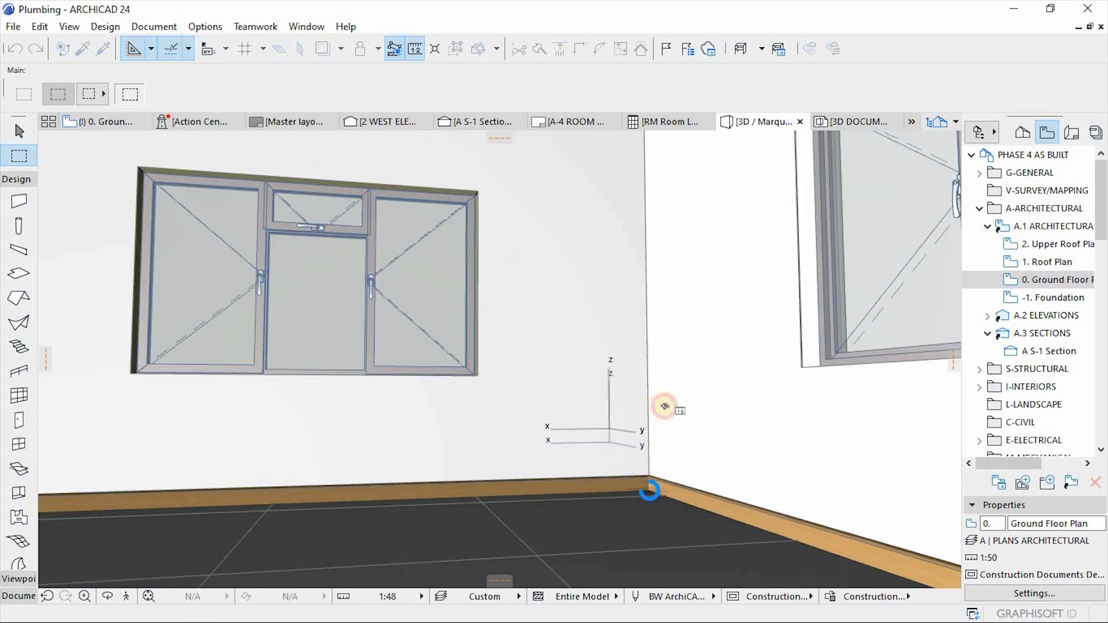
scroll(638, 495, down, 2)
scroll(639, 382, down, 2)
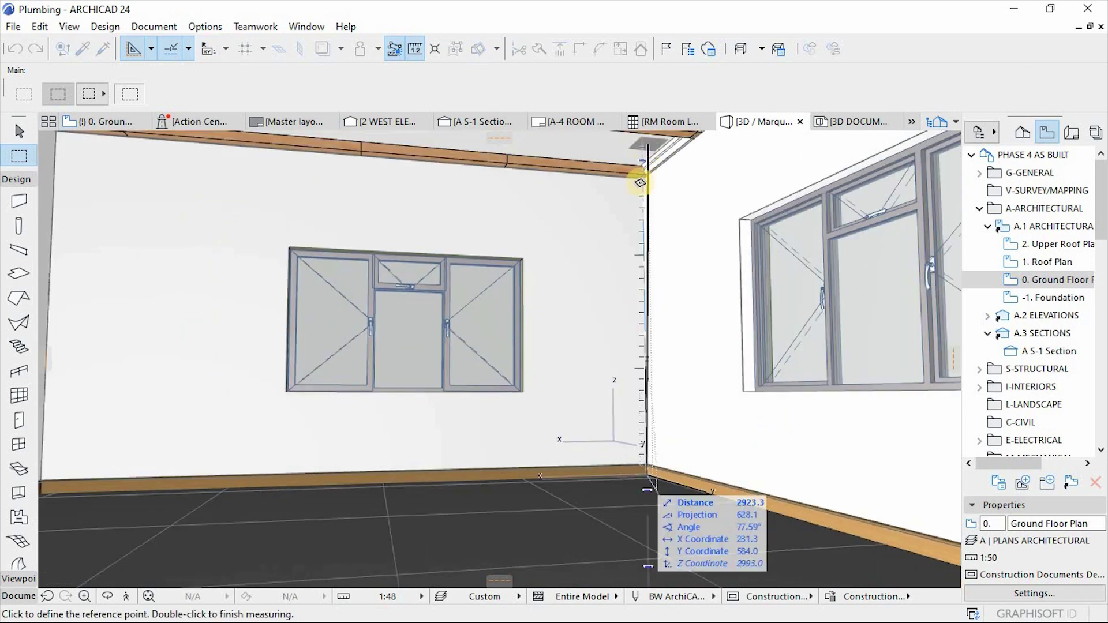
scroll(639, 184, up, 2)
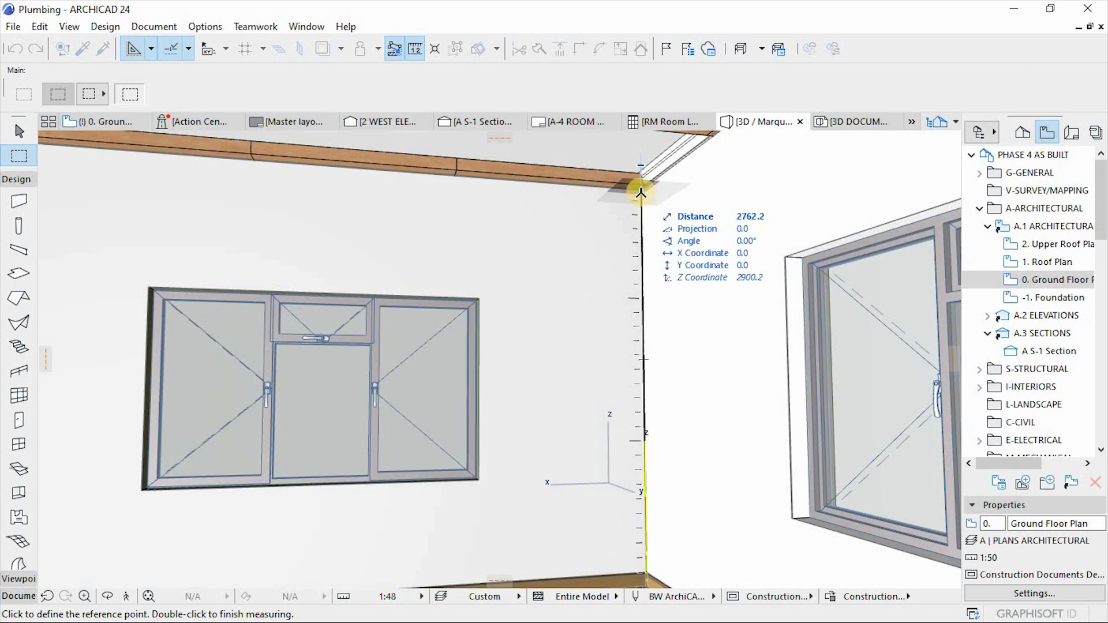
scroll(642, 190, up, 4)
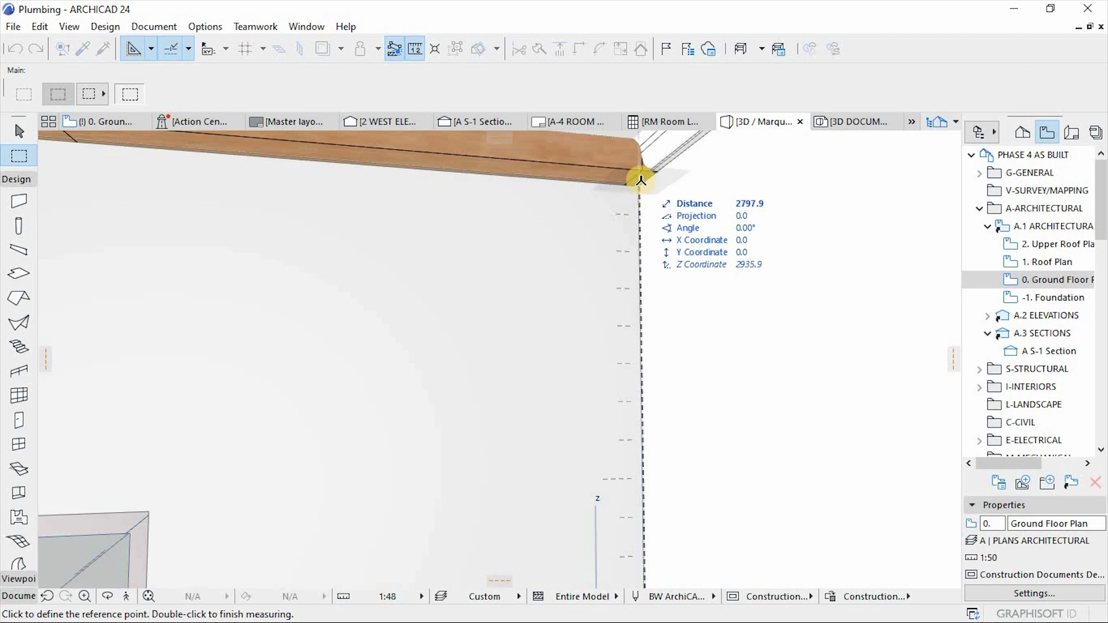
scroll(642, 189, down, 1)
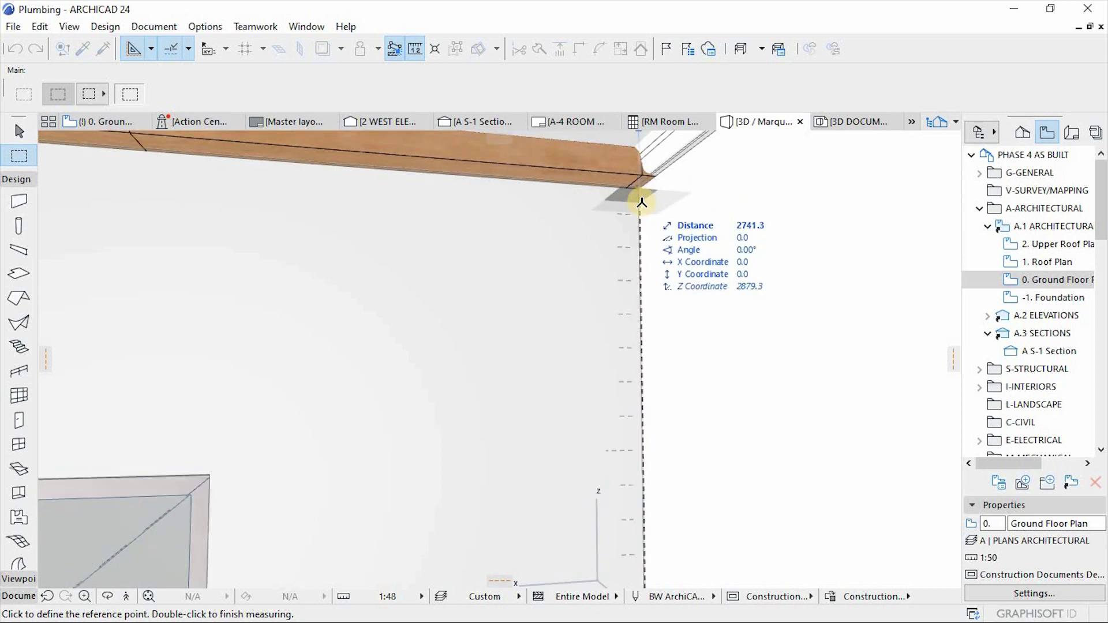
key(Escape)
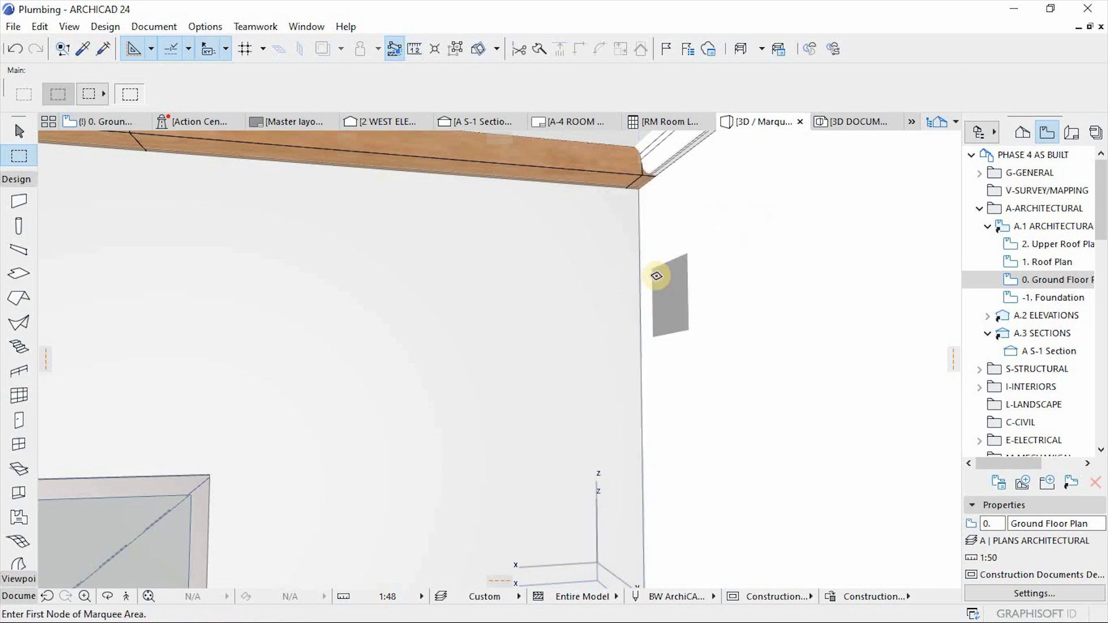
- On the ground floor plan, change the Living/Dining zone's top height from 2875 to 2700.0
key(F2)
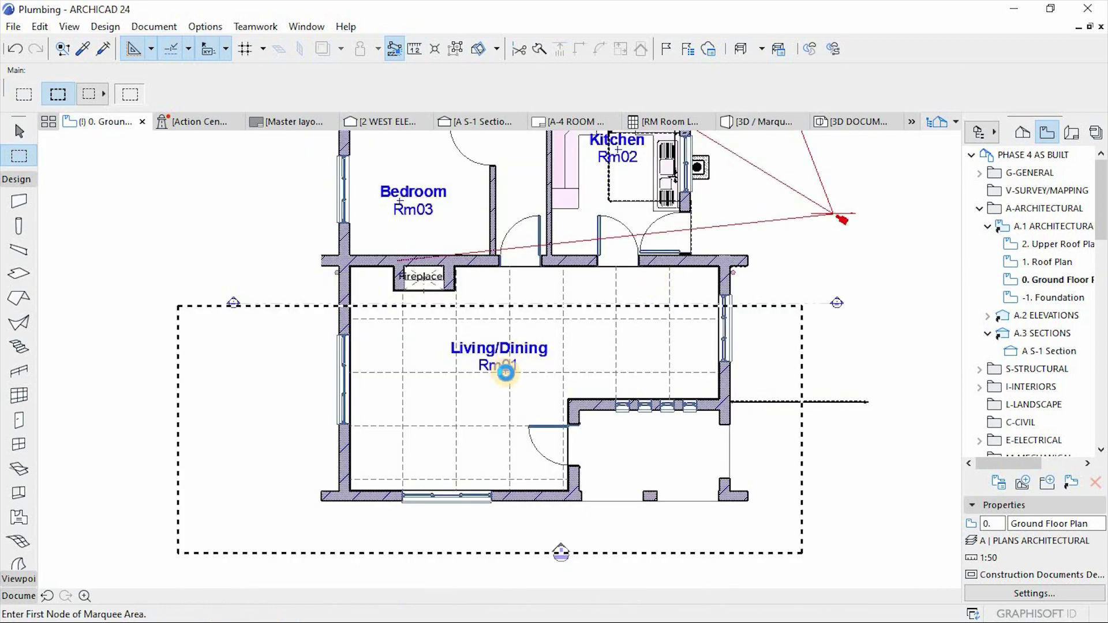
key(Escape)
click(505, 372)
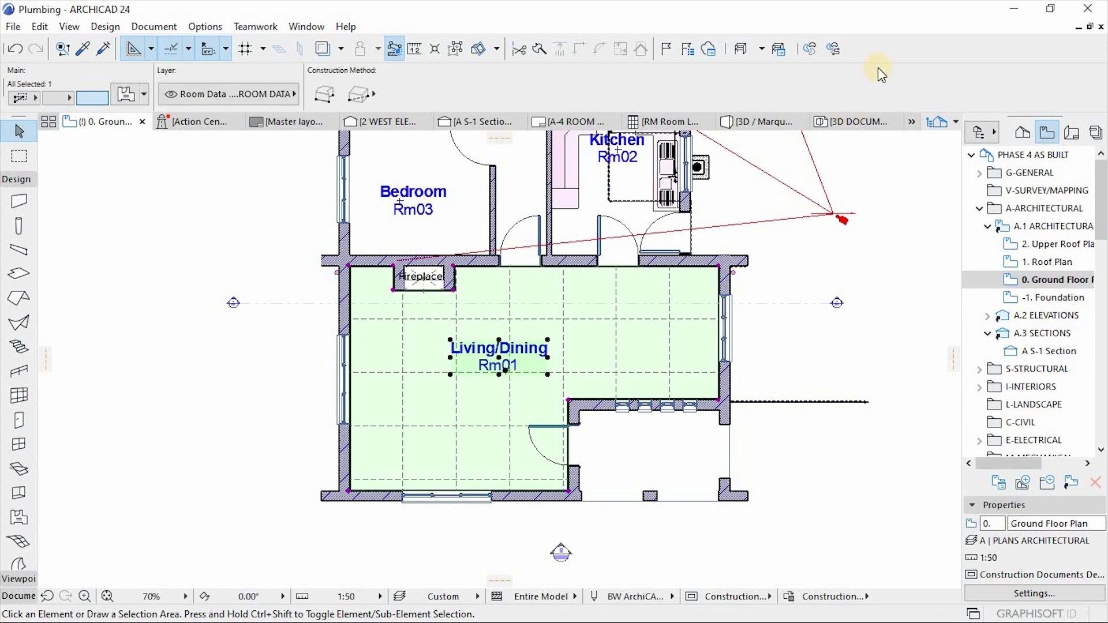
double_click(978, 86)
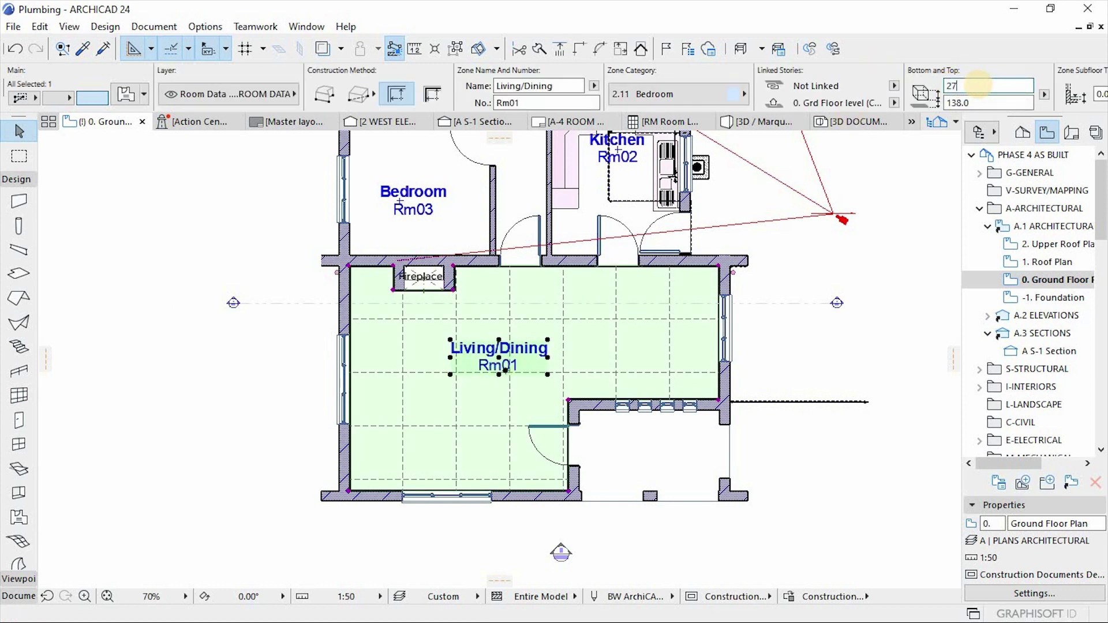
text(2700.0)
key(Return)
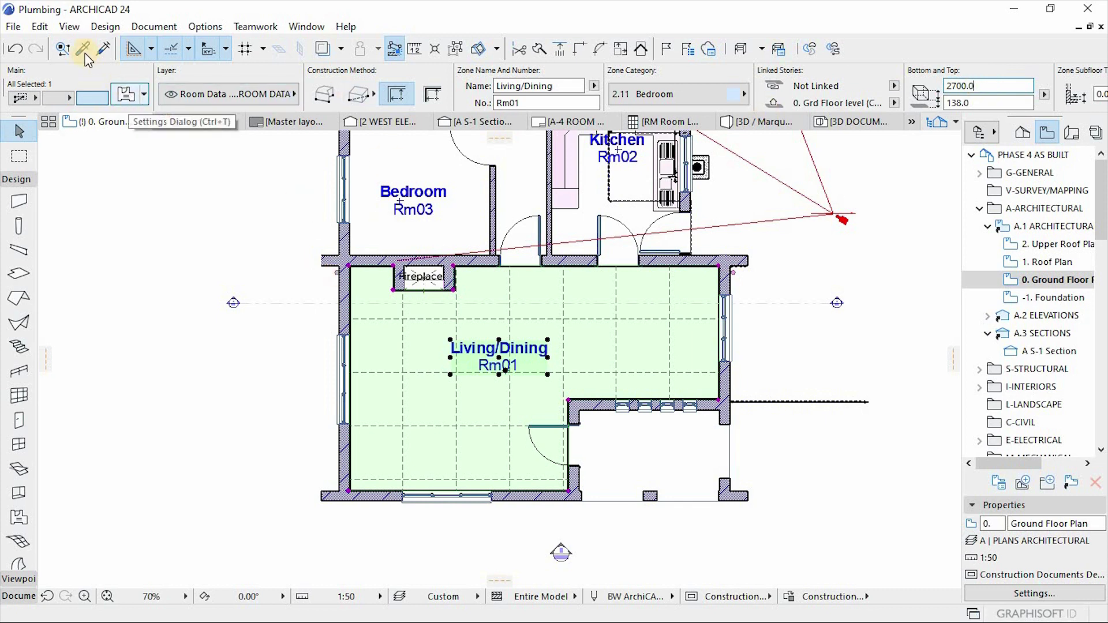
- Update the zone's Interior Wizard room accessories to the new height, then deselect the zone
click(105, 27)
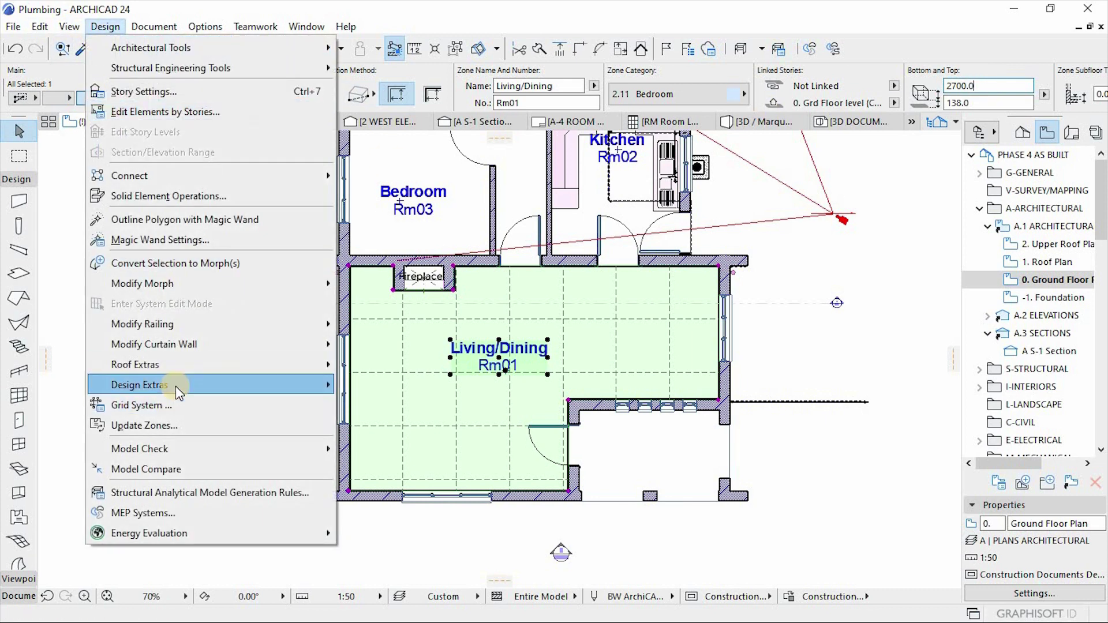
mouse_move(176, 386)
mouse_move(415, 405)
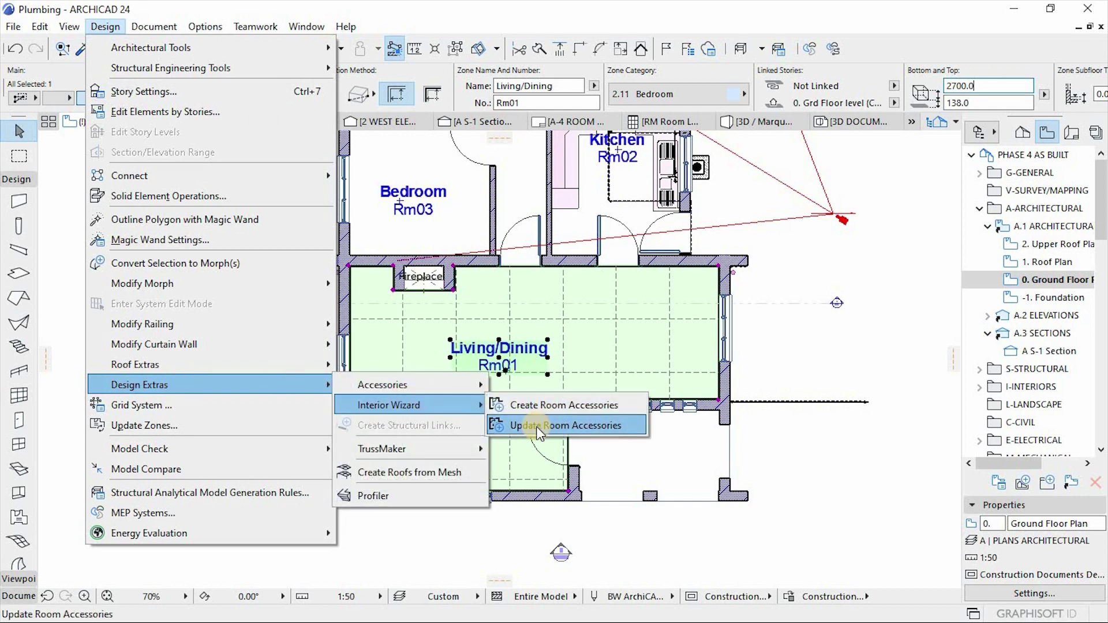
click(538, 427)
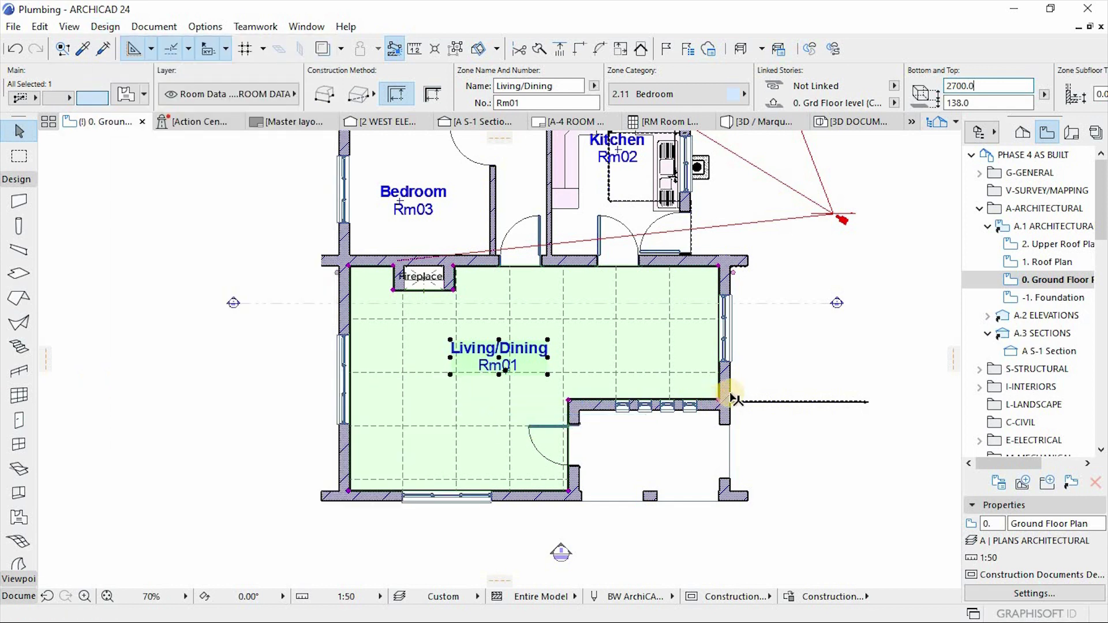
click(155, 342)
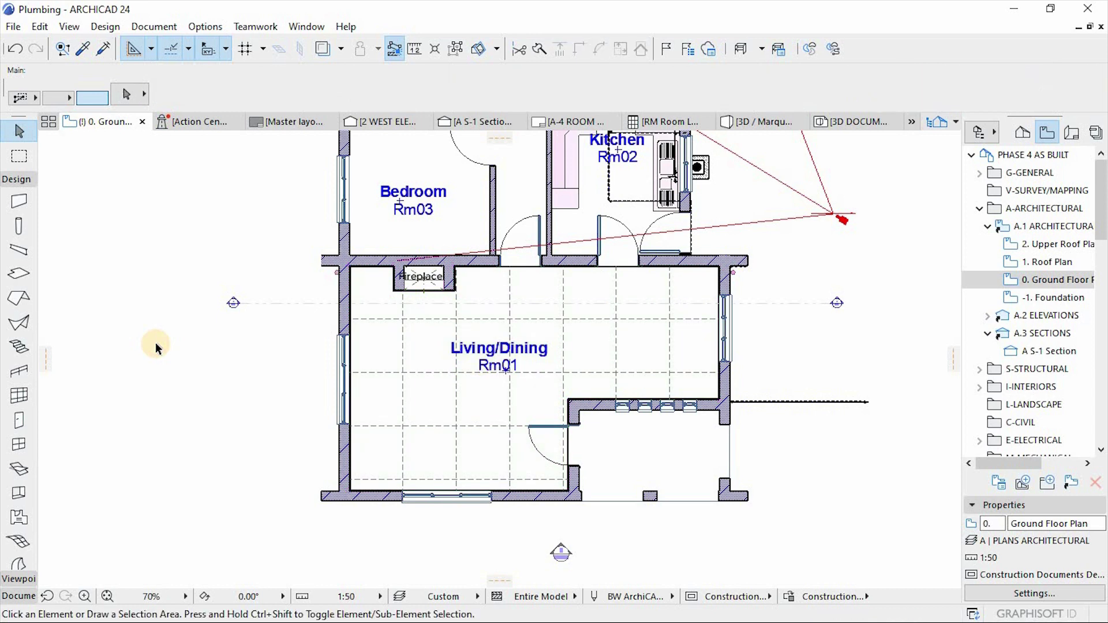
- In 3D, orbit and zoom to inspect the windows, brick wall, roof eave and tiled floor
key(F3)
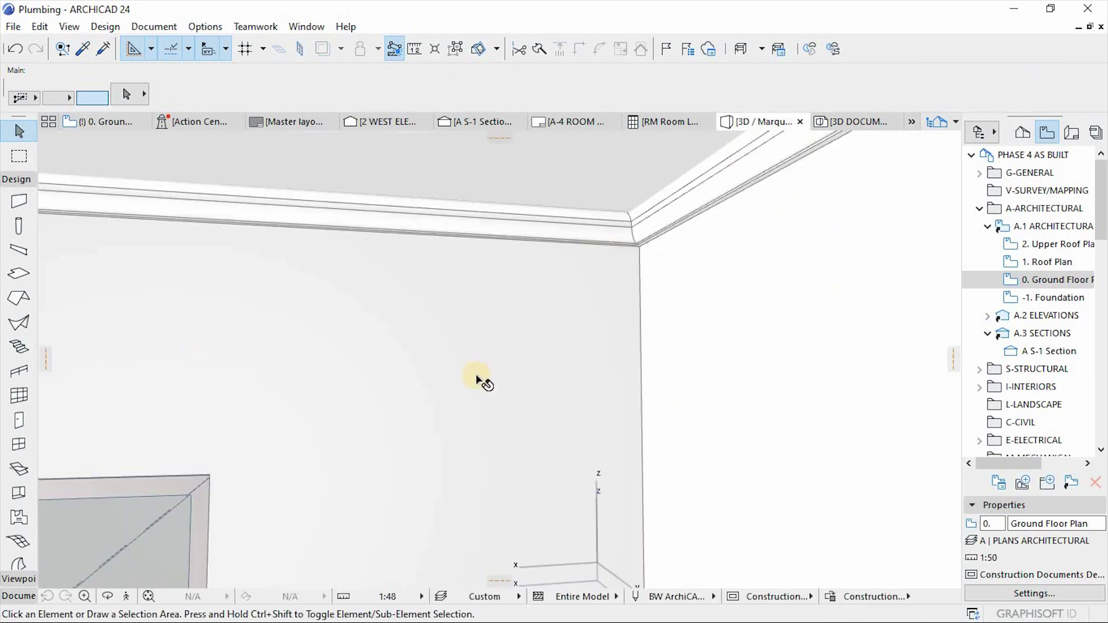
shift+middle_drag(485, 384, 526, 370)
scroll(525, 370, down, 3)
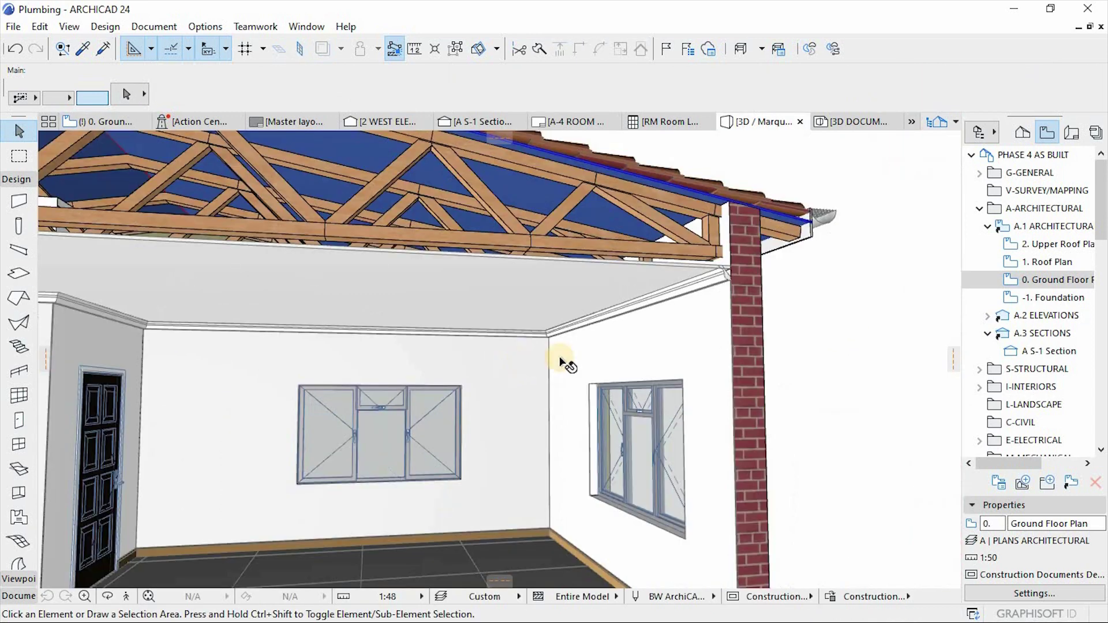
scroll(734, 324, down, 5)
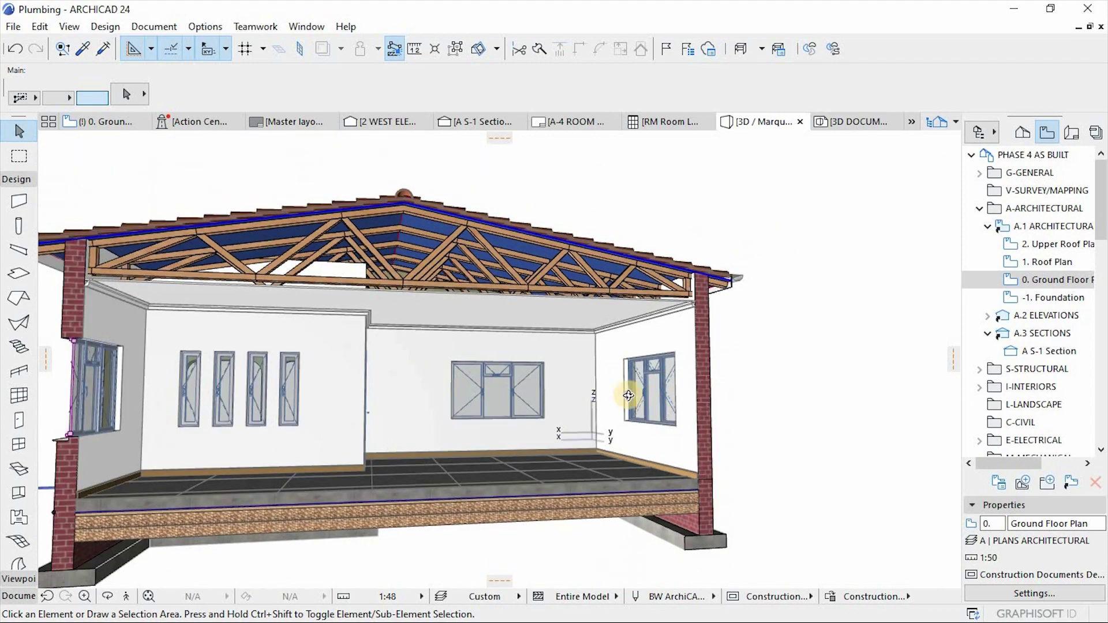
scroll(638, 327, up, 5)
shift+middle_drag(697, 343, 665, 306)
scroll(665, 306, down, 8)
shift+middle_drag(533, 423, 552, 438)
scroll(552, 439, up, 10)
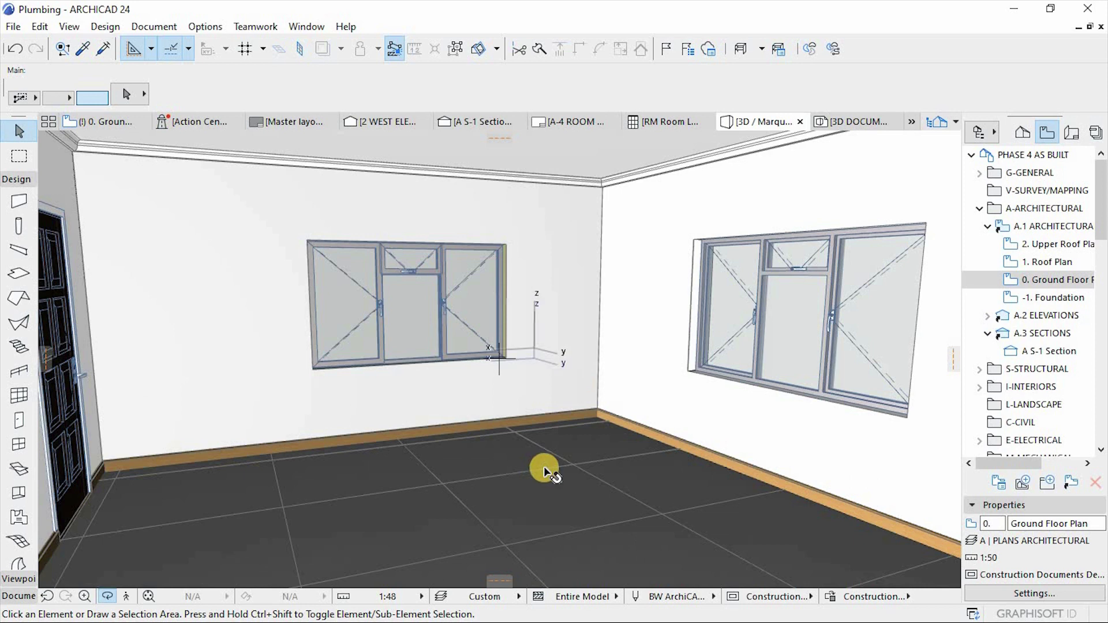
- Select the tiled floor object and orbit the camera around the room
click(543, 466)
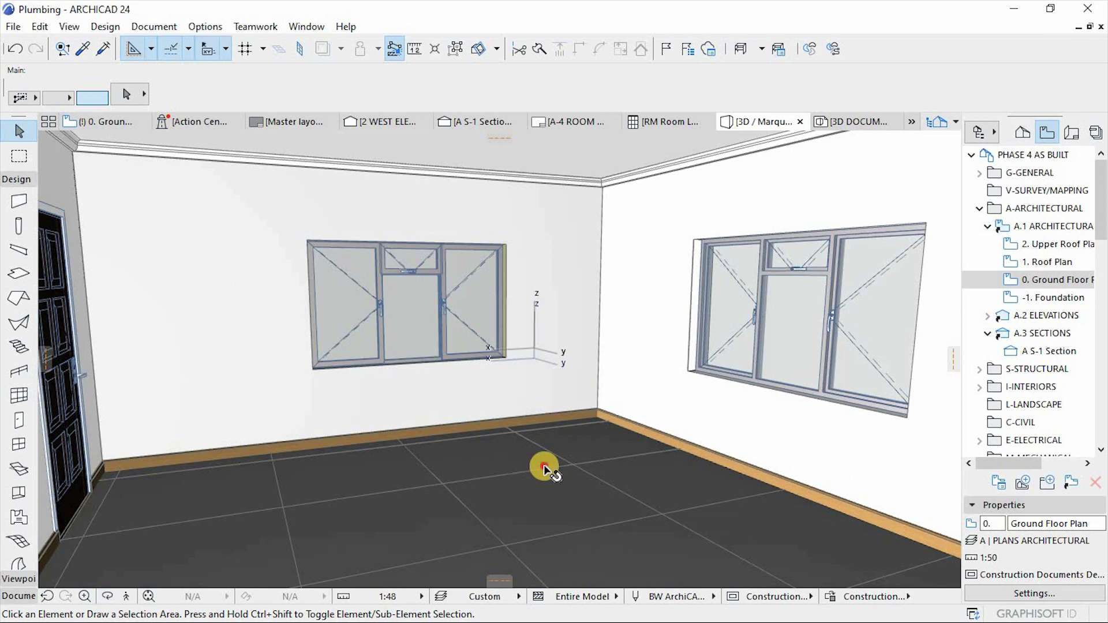
shift+middle_drag(576, 456, 532, 470)
scroll(532, 471, down, 3)
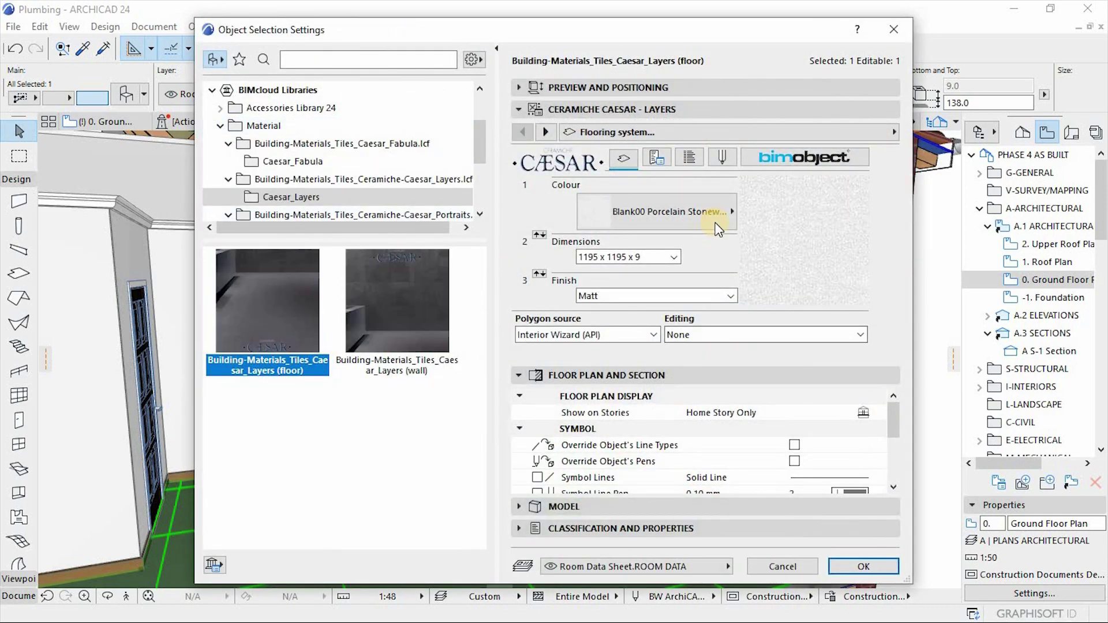
- Set the floor tile colour to Warm01 Porcelain Stoneware (Ivory/Beige) - Matt and clear the selection
click(713, 223)
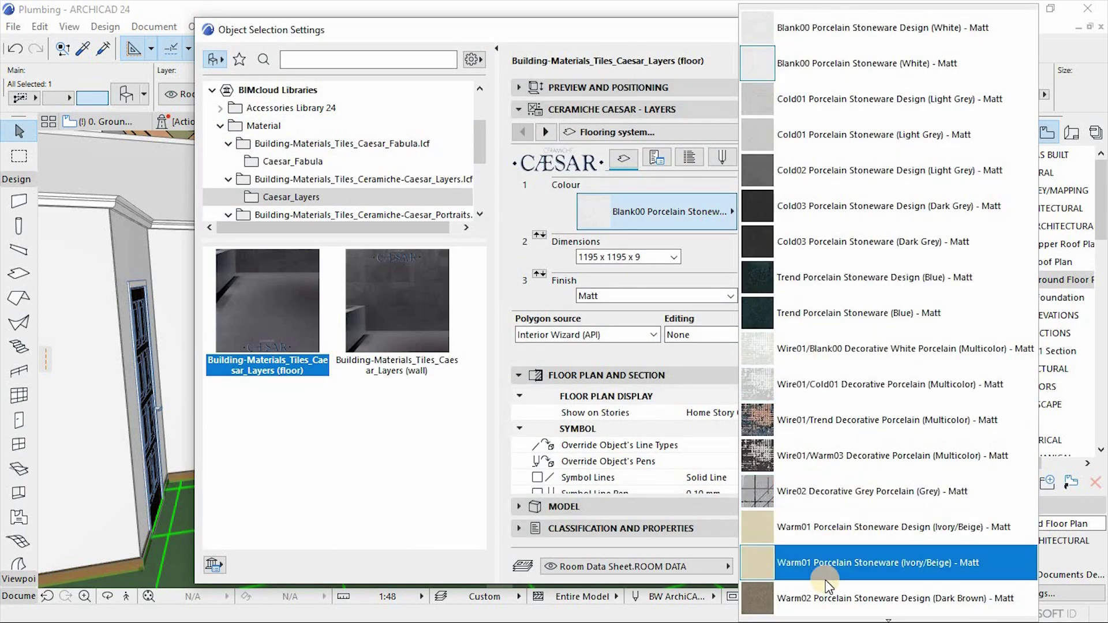
click(857, 568)
click(858, 569)
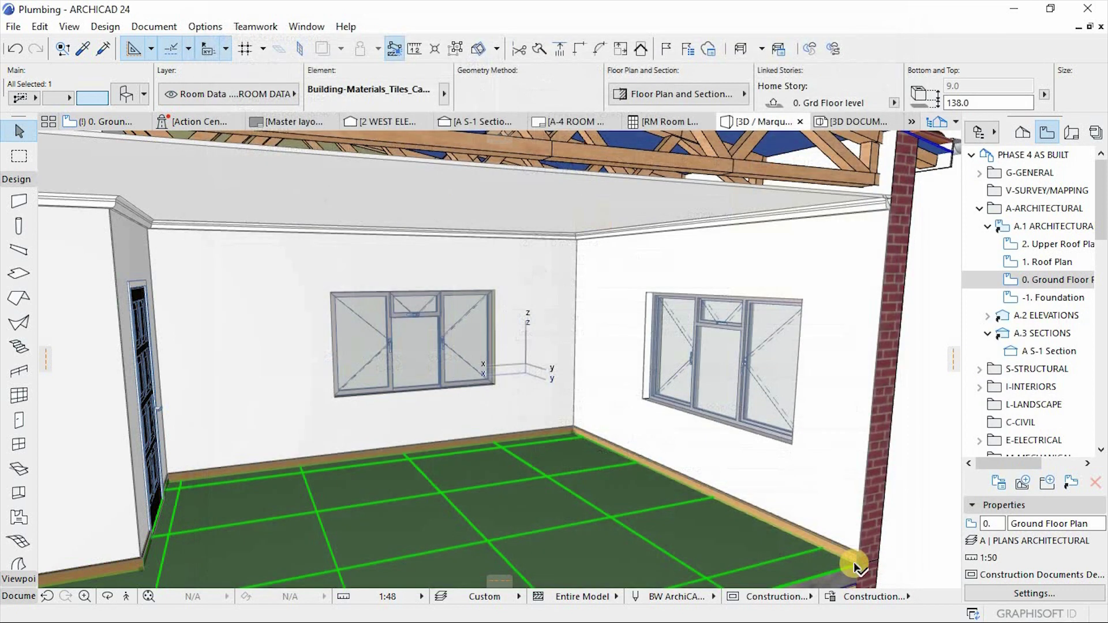
key(Escape)
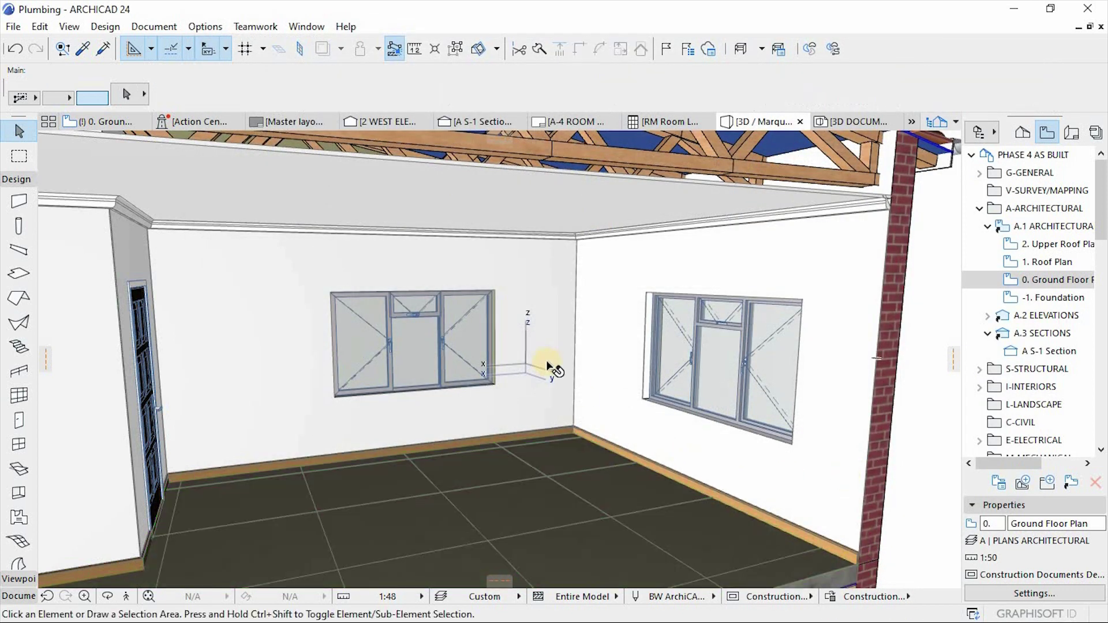
- Orbit to a new angle and select the wall's moulding and panel object
scroll(554, 366, up, 3)
shift+middle_drag(554, 366, 549, 218)
click(539, 233)
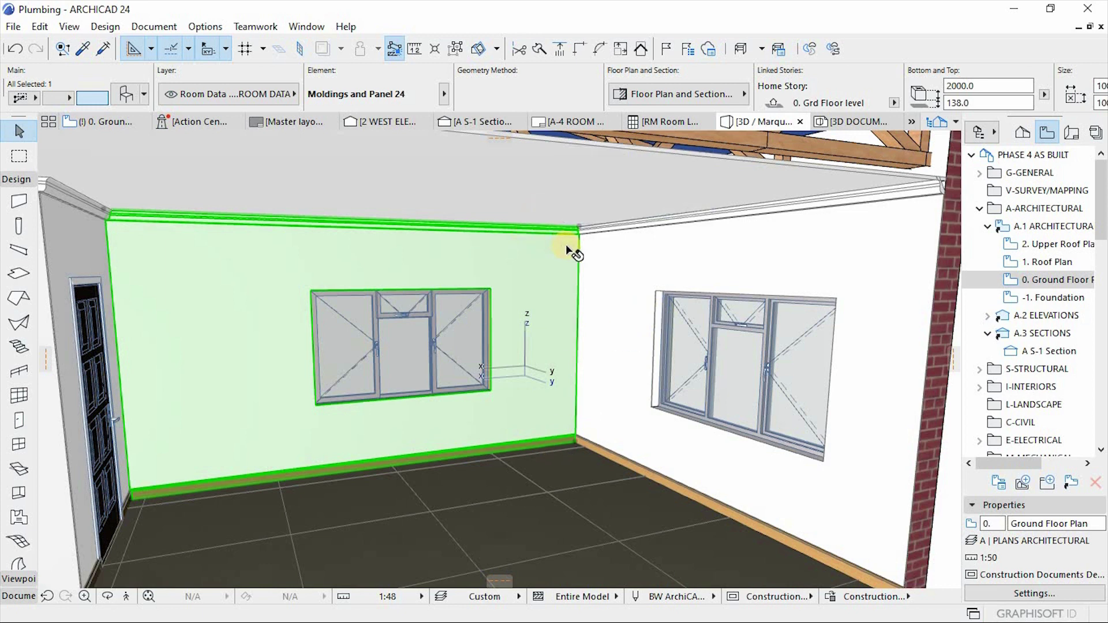
scroll(780, 295, down, 5)
click(858, 297)
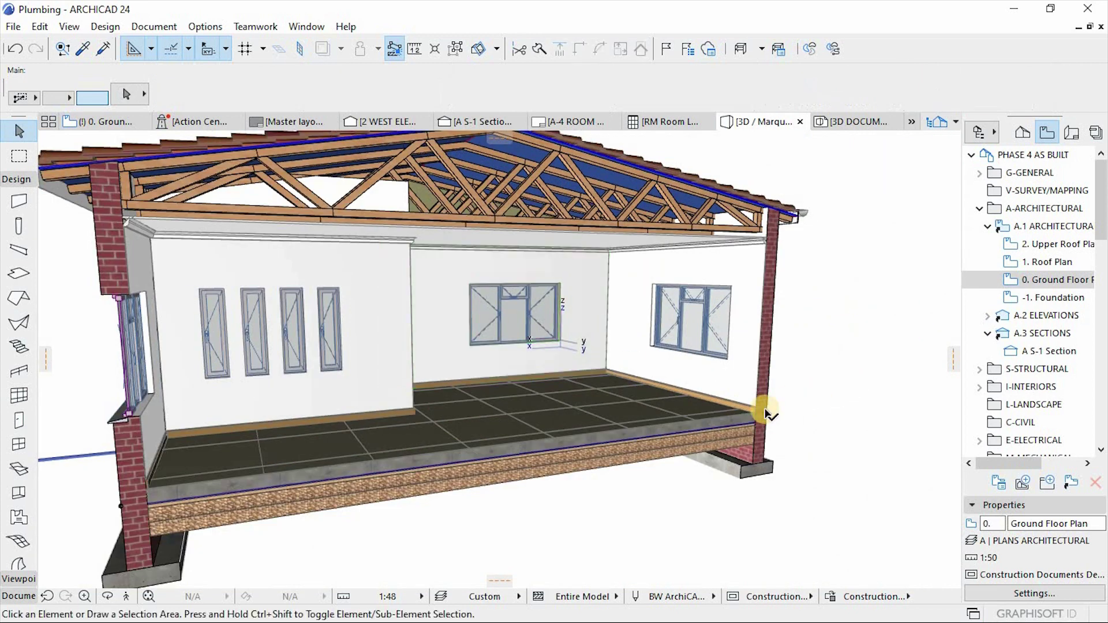
shift+middle_drag(594, 497, 499, 391)
scroll(365, 272, up, 4)
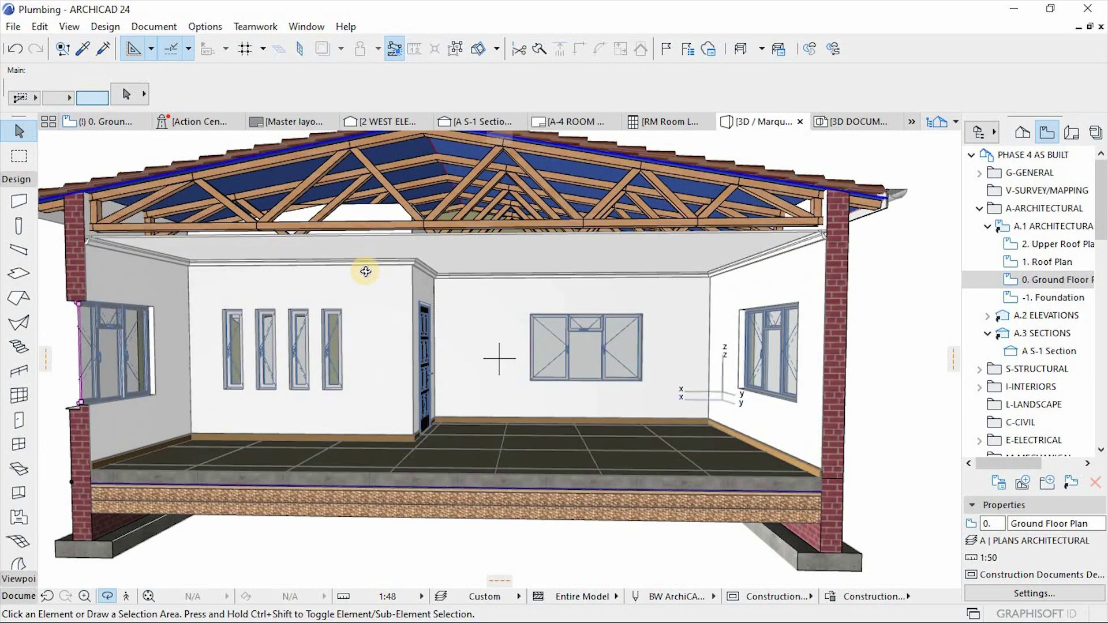
scroll(366, 271, up, 3)
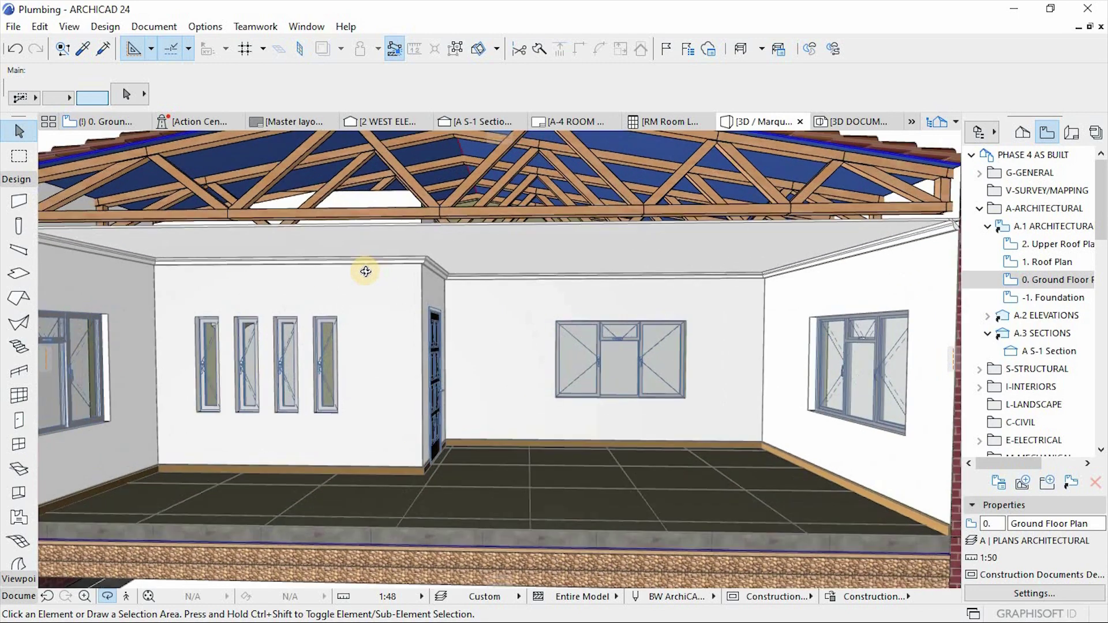
shift+middle_drag(604, 397, 582, 381)
scroll(581, 381, down, 5)
shift+middle_drag(770, 456, 639, 366)
scroll(634, 366, up, 4)
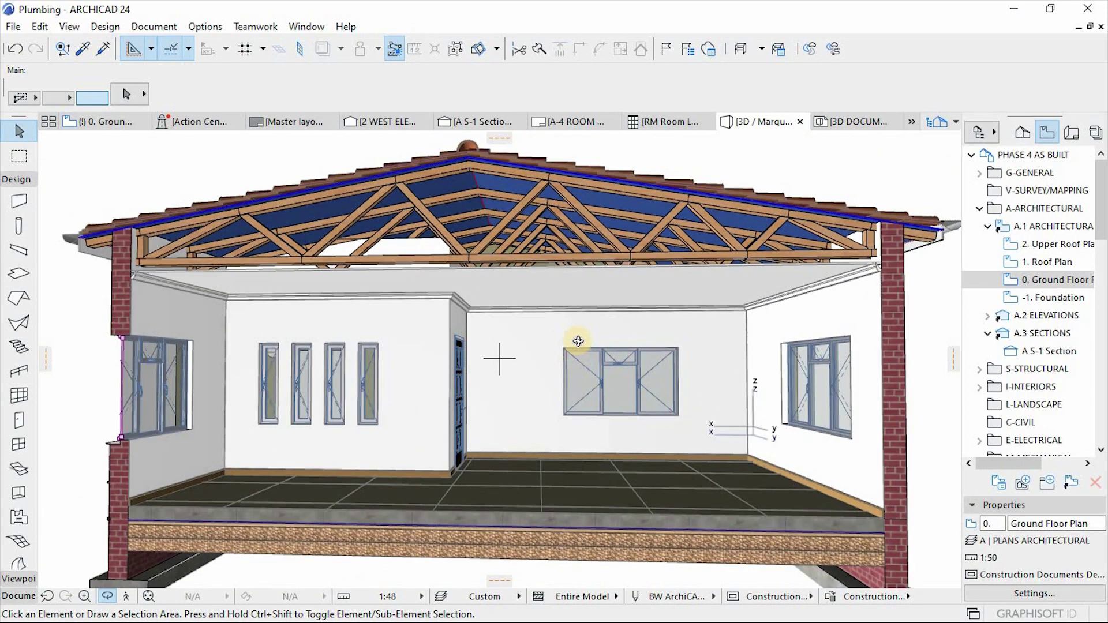
scroll(578, 341, down, 1)
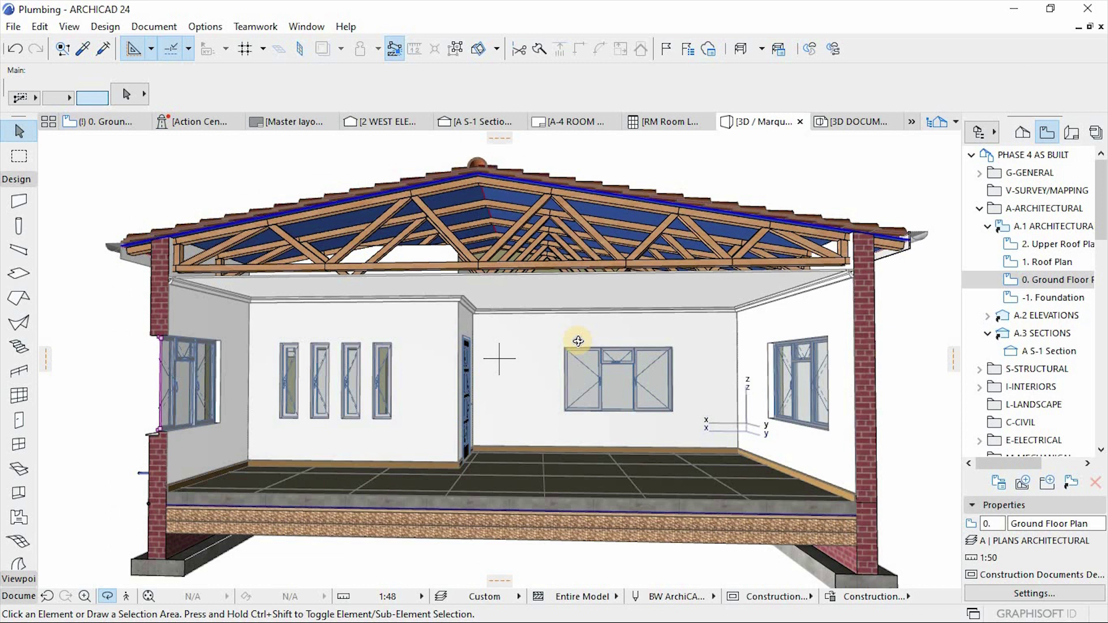
scroll(540, 356, up, 2)
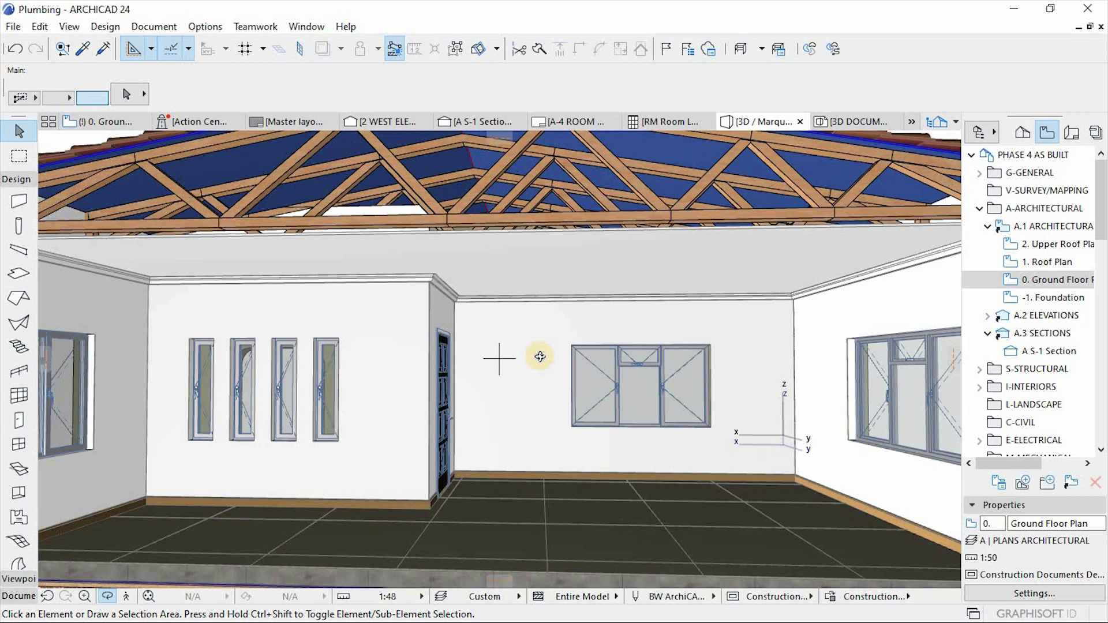
scroll(497, 341, down, 5)
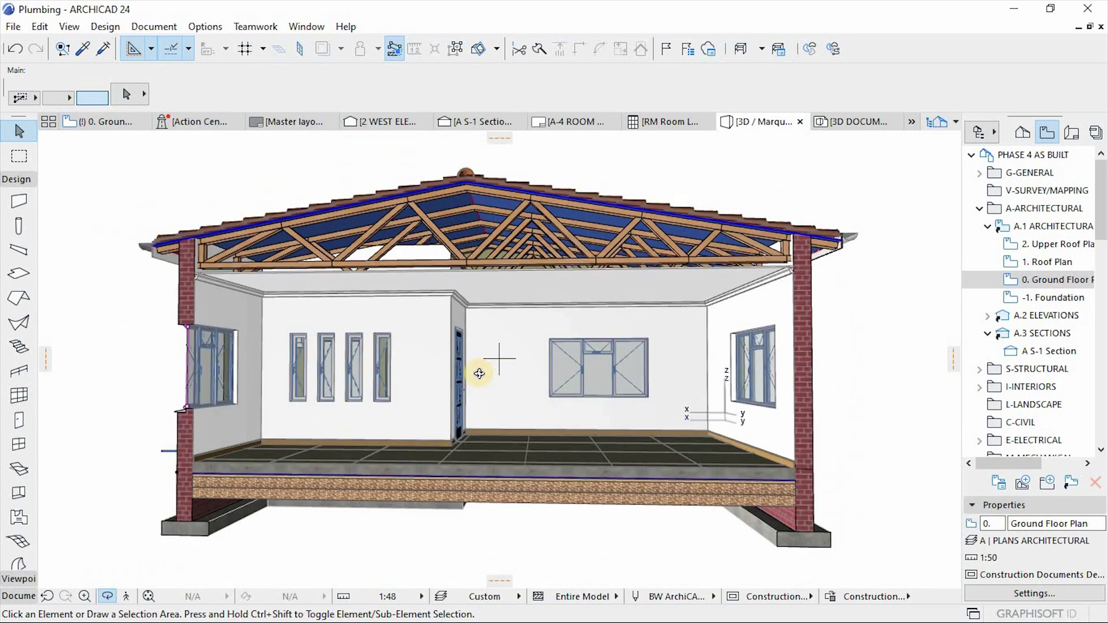